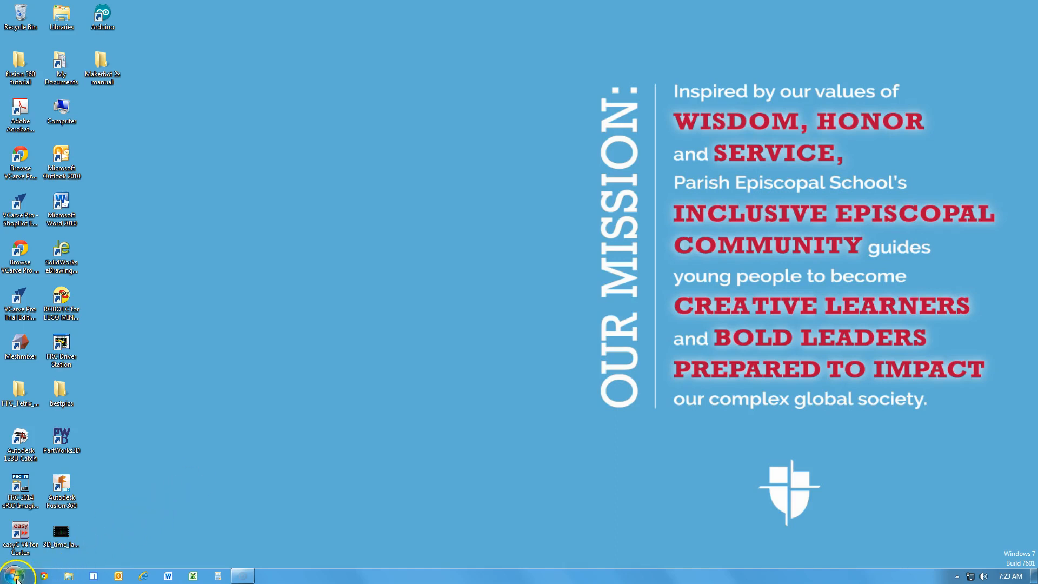
# - Launch Logger Pro from the Vernier Software program group
pyautogui.click(15, 576)
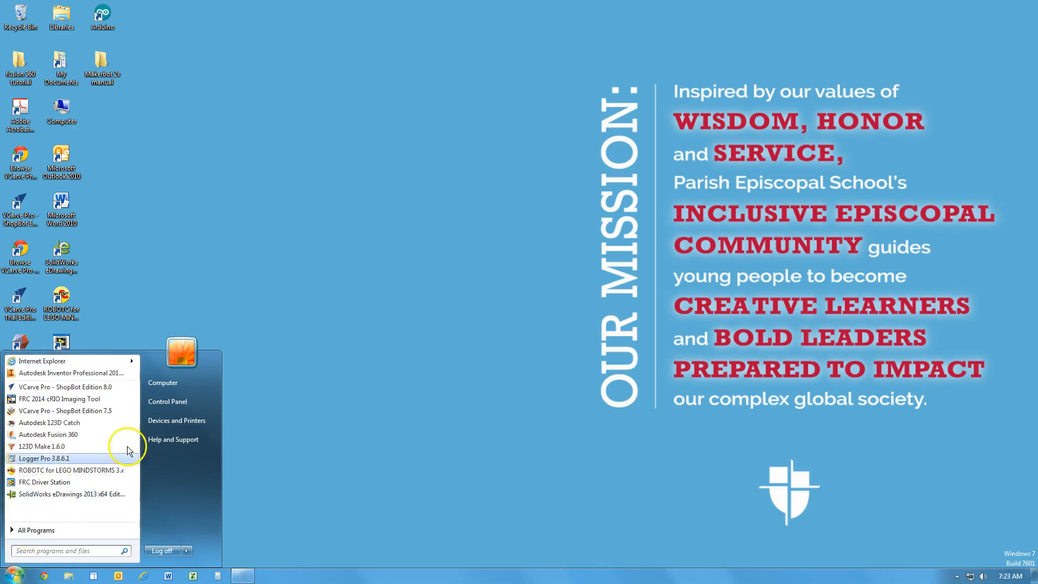
pyautogui.click(37, 531)
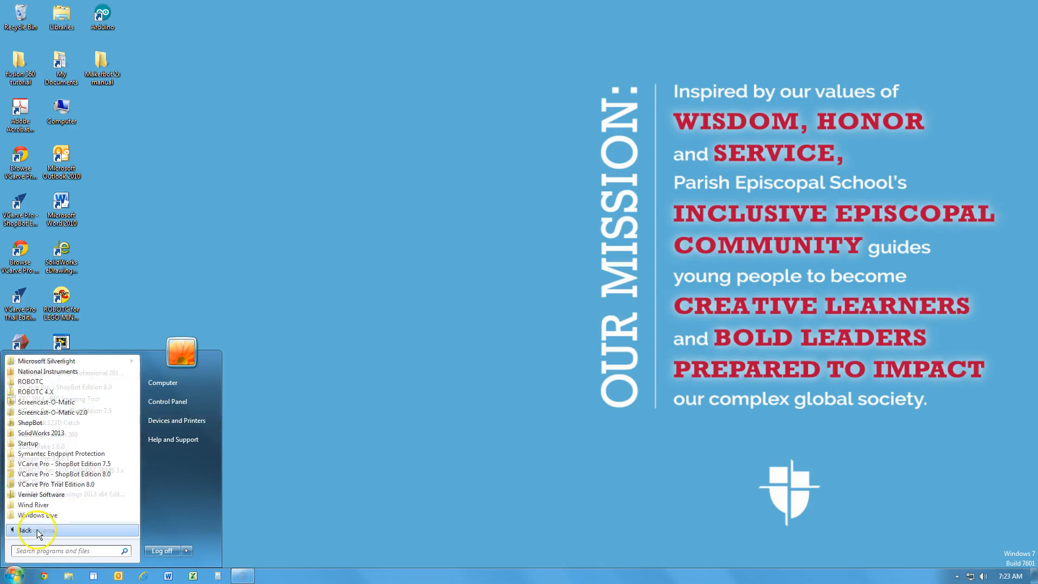
pyautogui.click(39, 495)
pyautogui.click(49, 496)
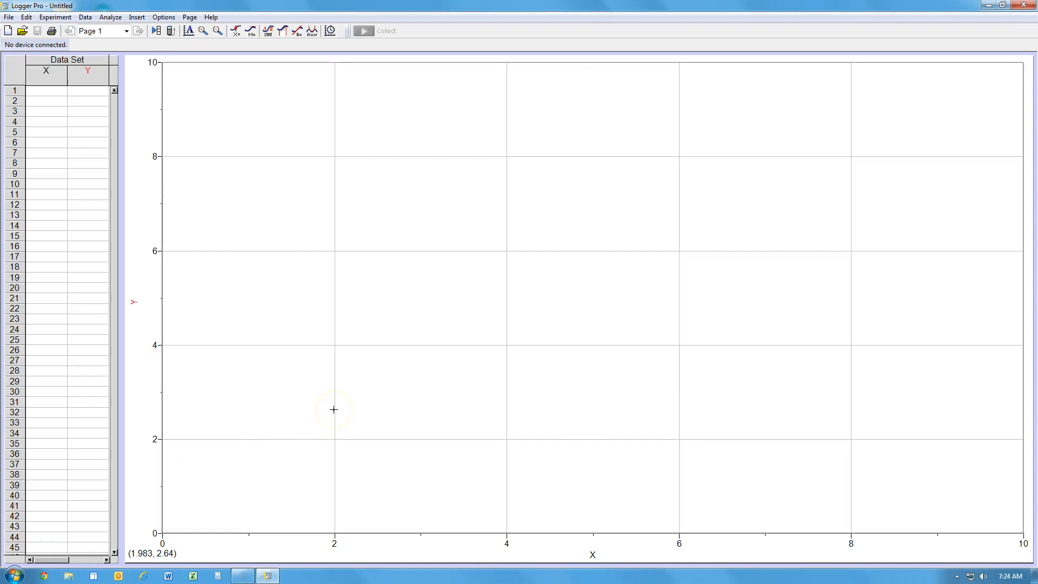
# - Insert the movie free_fall_ball_drop.MP4 from Documents > College_Prep_Physics > 1516 > Energy_Intro
pyautogui.click(137, 18)
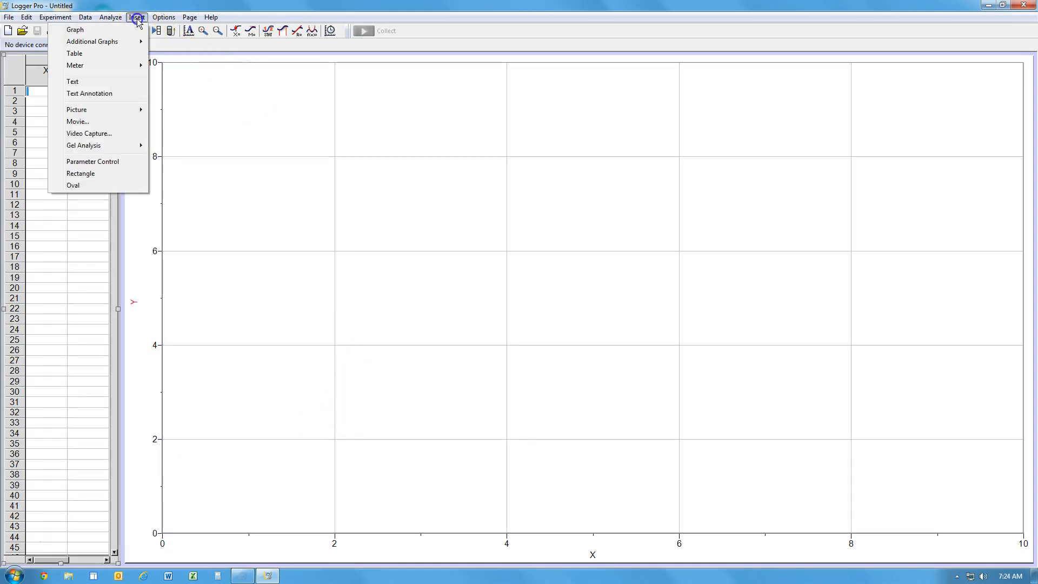
pyautogui.click(116, 121)
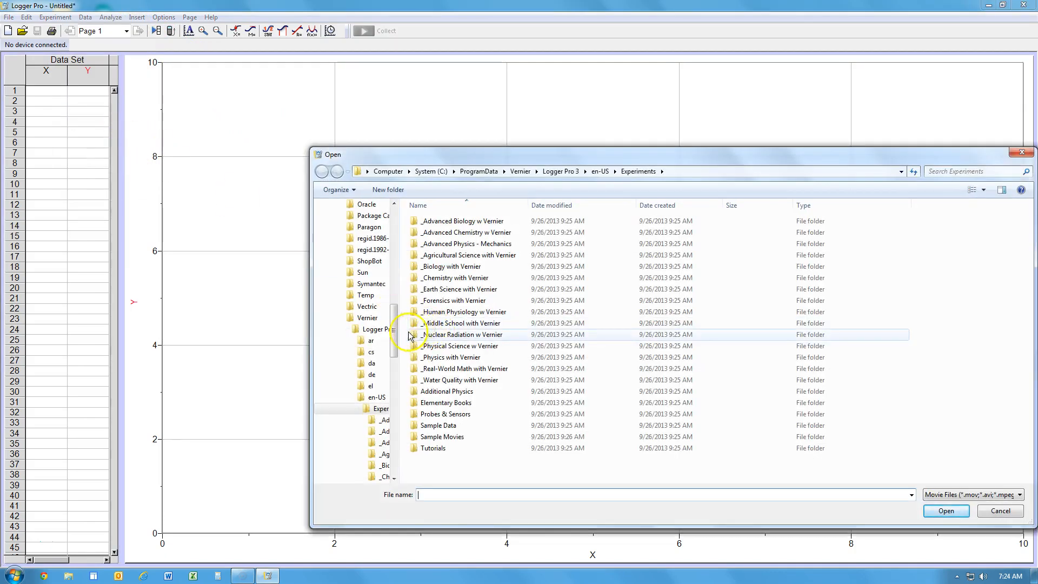
pyautogui.moveTo(393, 346); pyautogui.dragTo(394, 233)
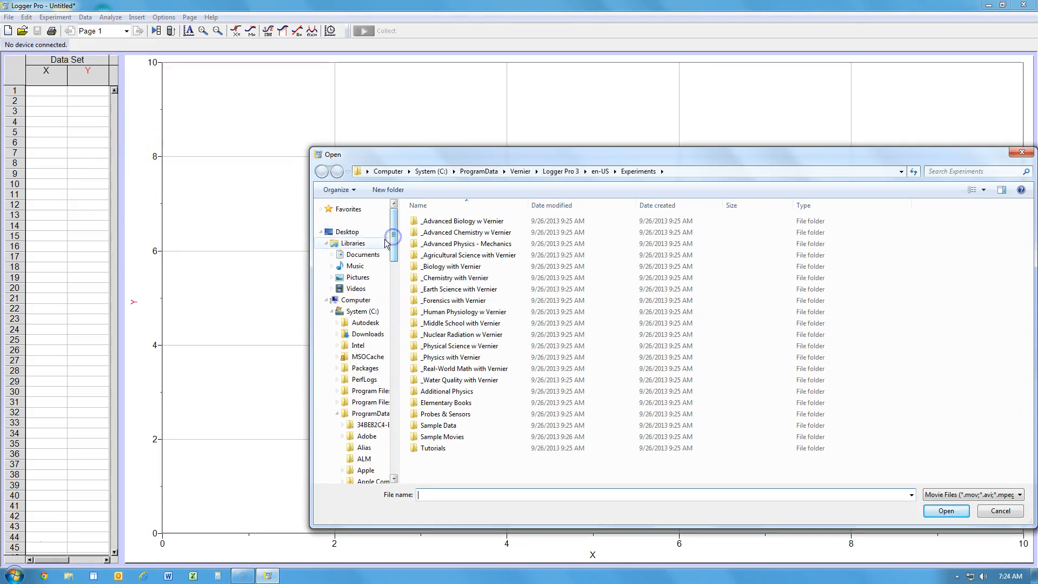
pyautogui.click(370, 255)
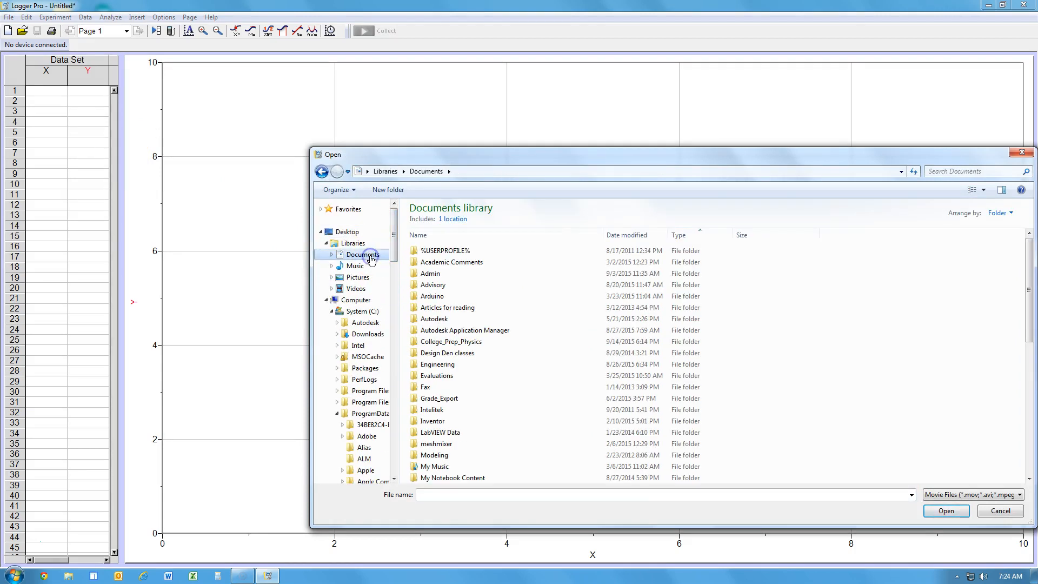
pyautogui.doubleClick(431, 341)
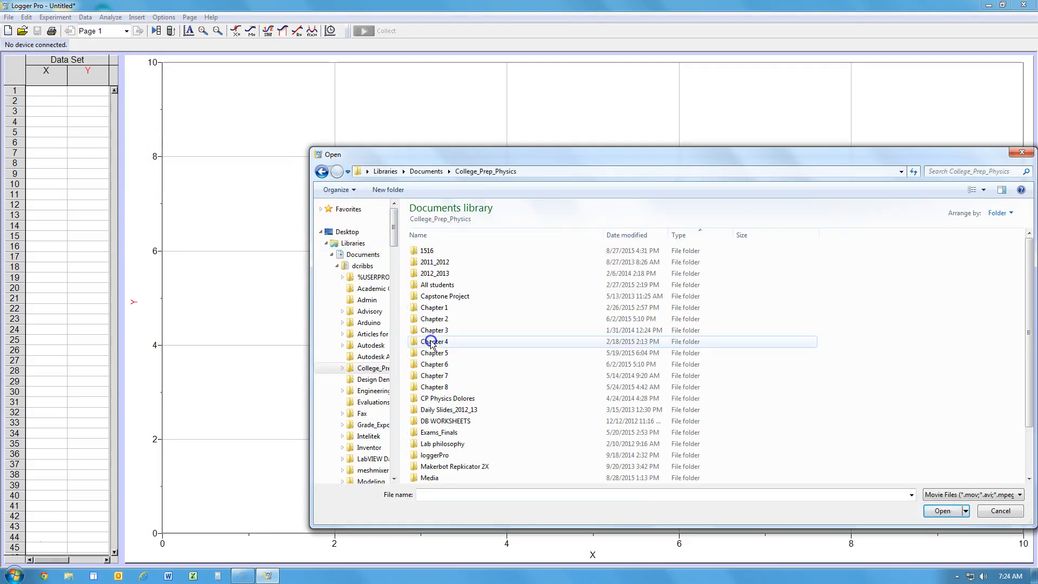
pyautogui.doubleClick(425, 252)
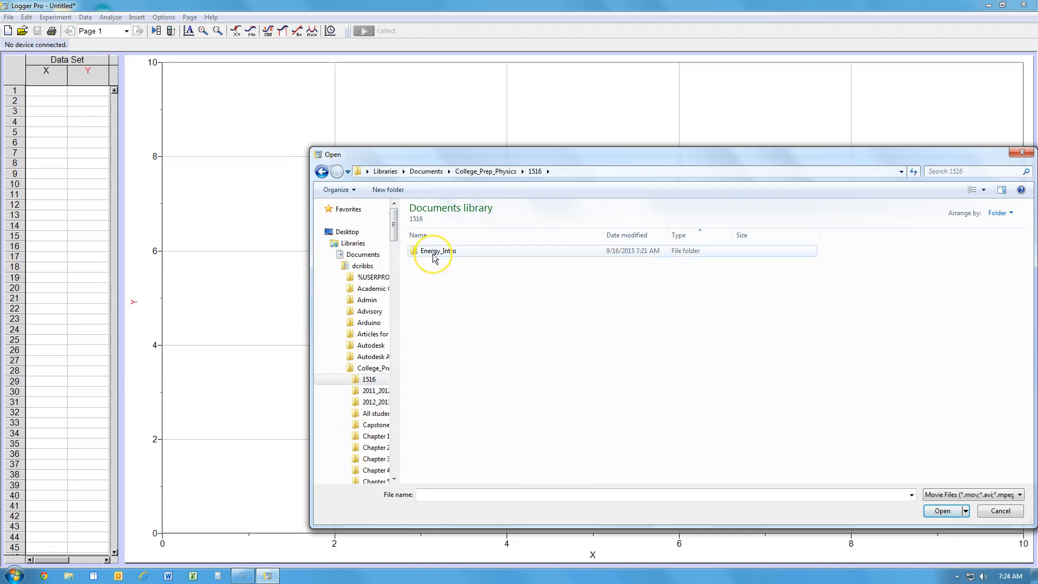
pyautogui.doubleClick(434, 256)
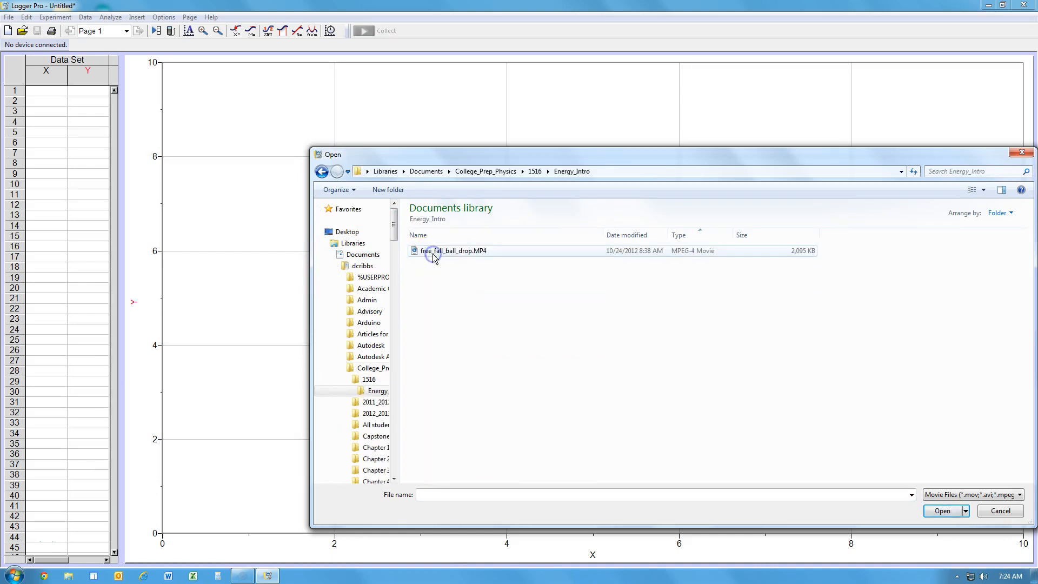
pyautogui.click(456, 252)
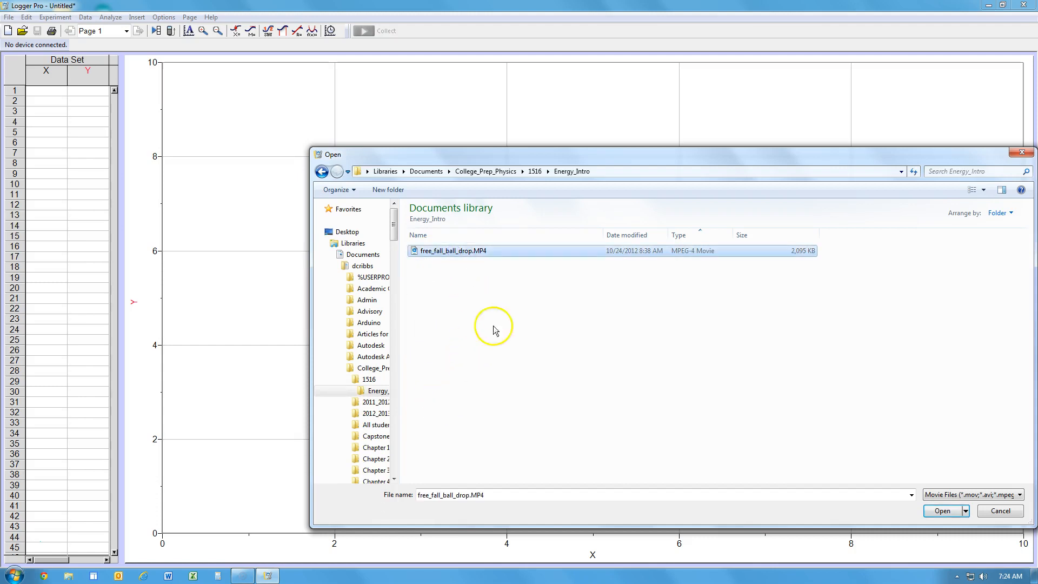
pyautogui.click(947, 512)
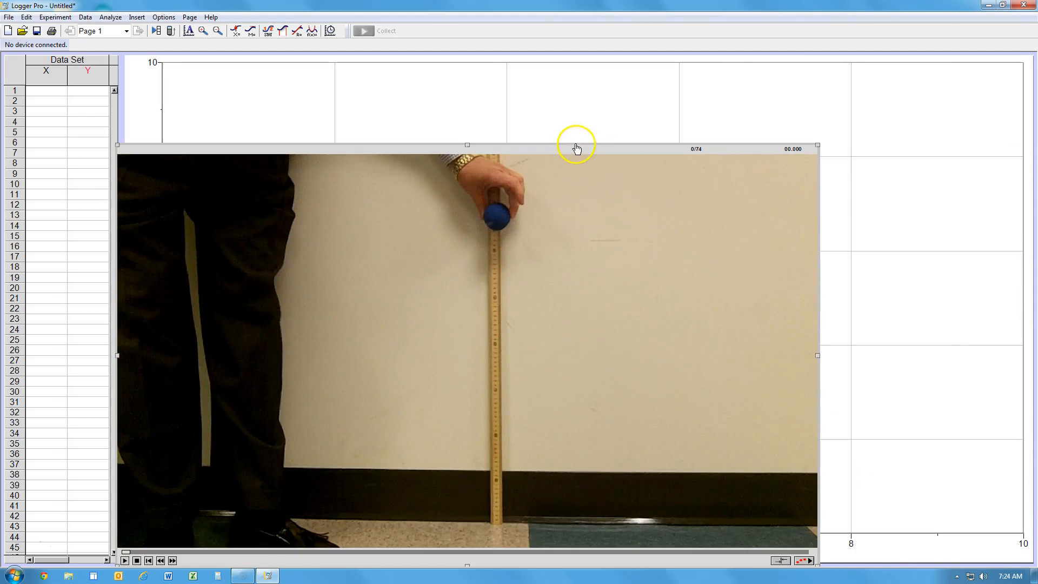
# - Reposition and enlarge the movie to cover most of the graph, and show its video analysis tools
pyautogui.moveTo(576, 152); pyautogui.dragTo(578, 64)
pyautogui.moveTo(821, 477); pyautogui.dragTo(1034, 563)
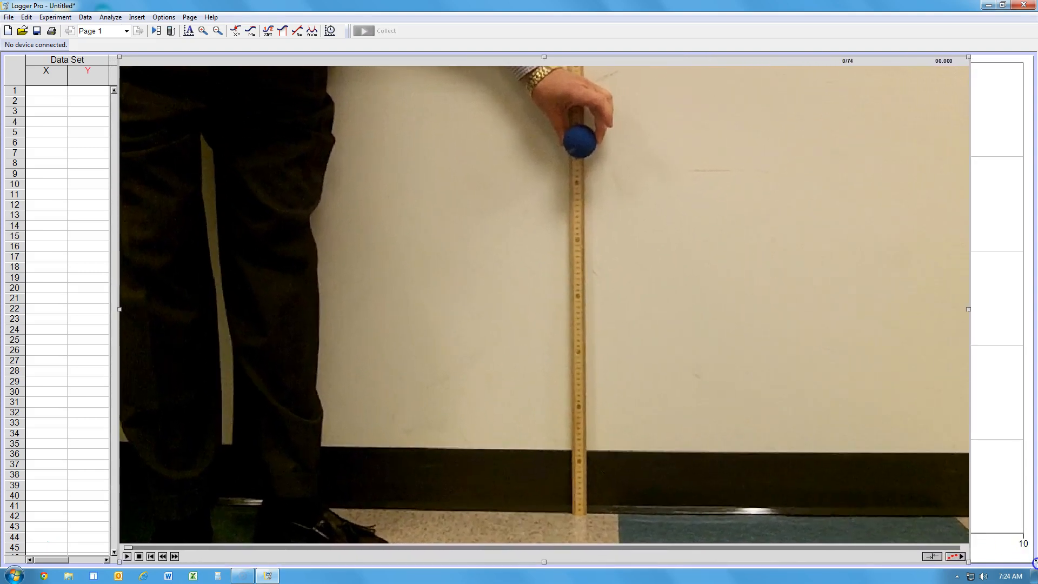
pyautogui.click(955, 557)
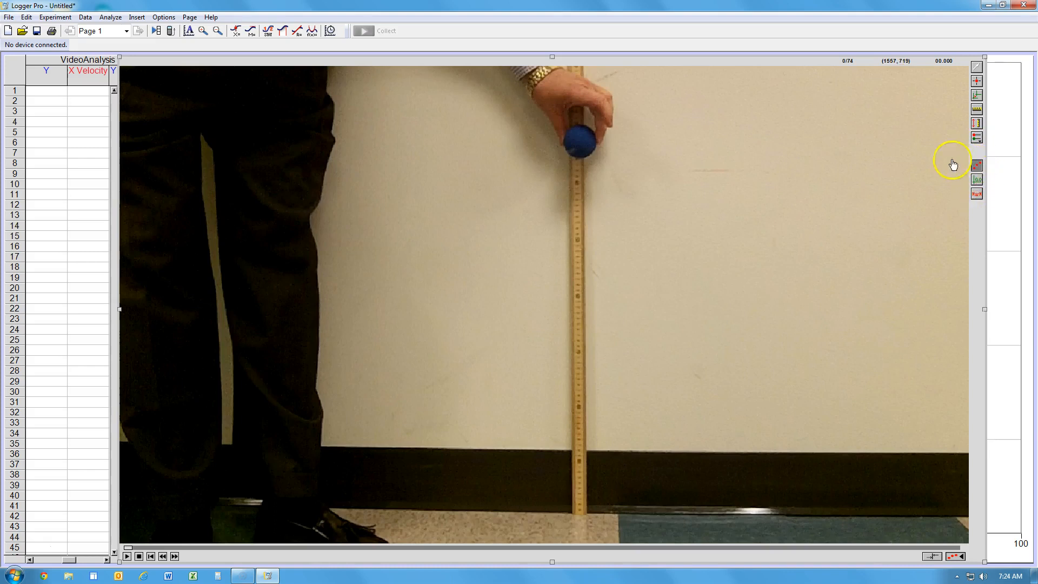
# - Scale the movie at .5 m from the ruler's base up to its halfway mark, and place the coordinate origin at the ruler's base
pyautogui.click(977, 110)
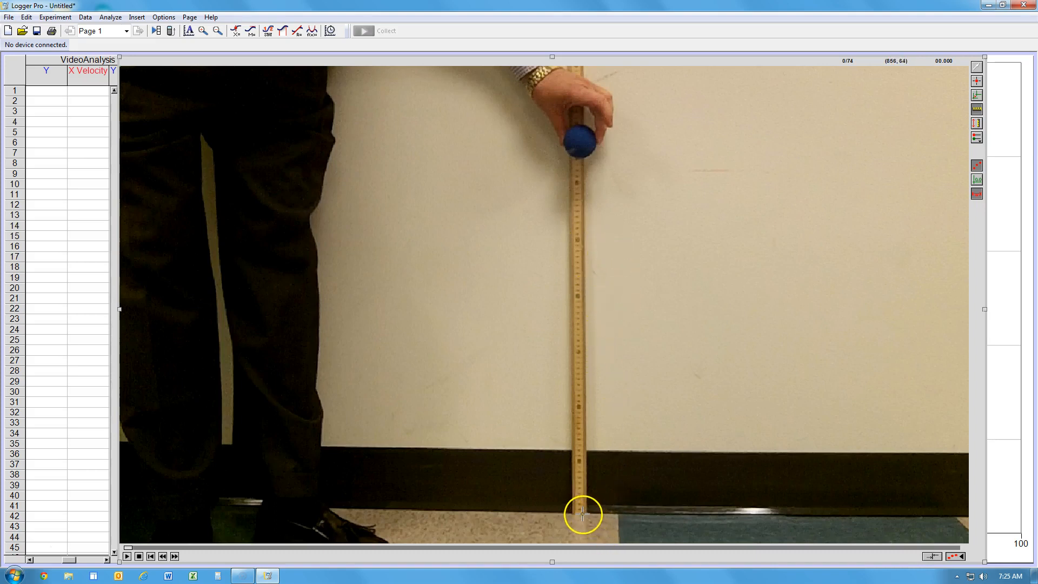
pyautogui.moveTo(583, 514); pyautogui.dragTo(577, 240)
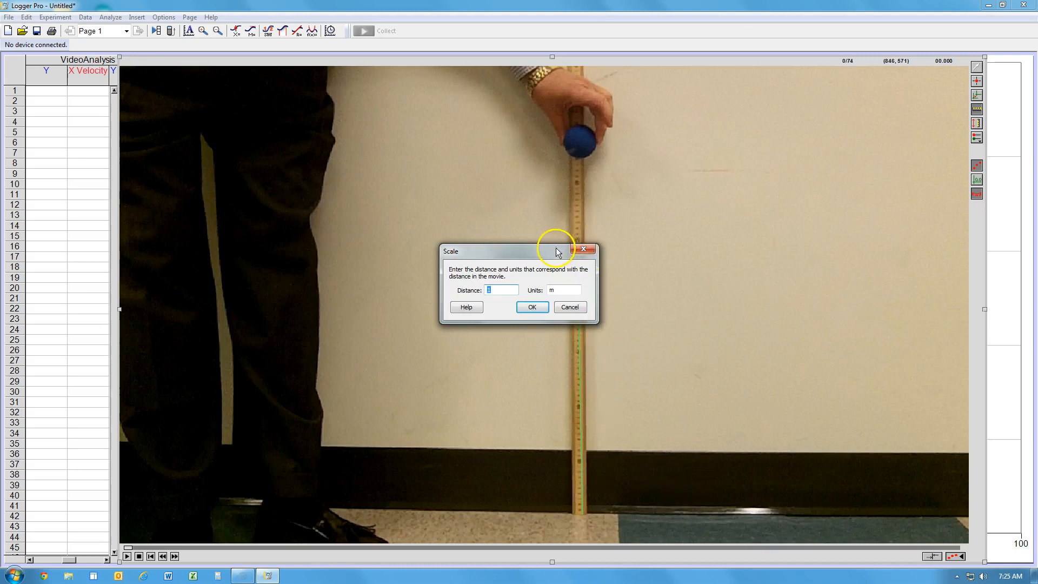
pyautogui.moveTo(550, 249); pyautogui.dragTo(482, 253)
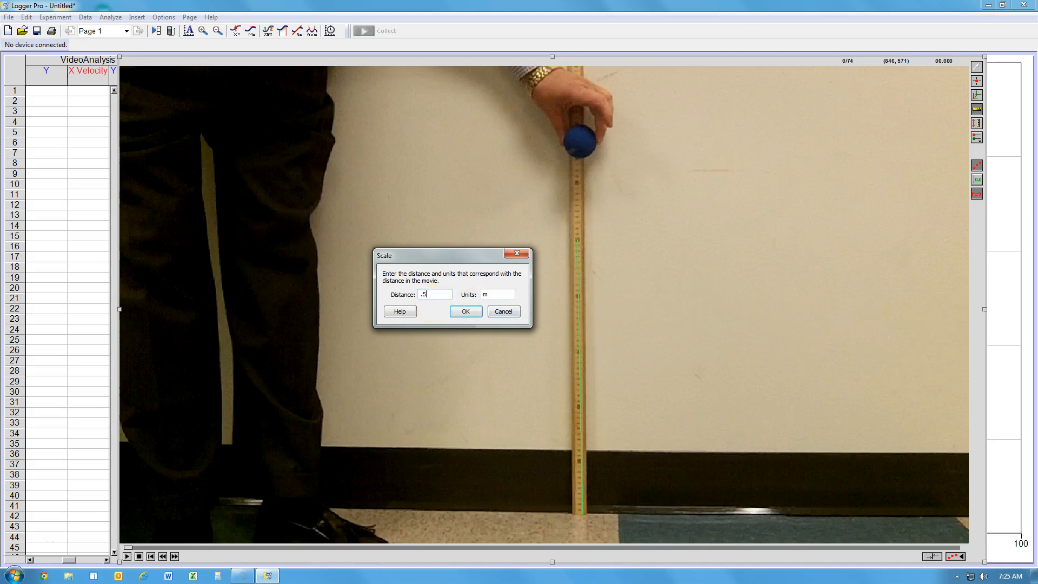
pyautogui.click(468, 315)
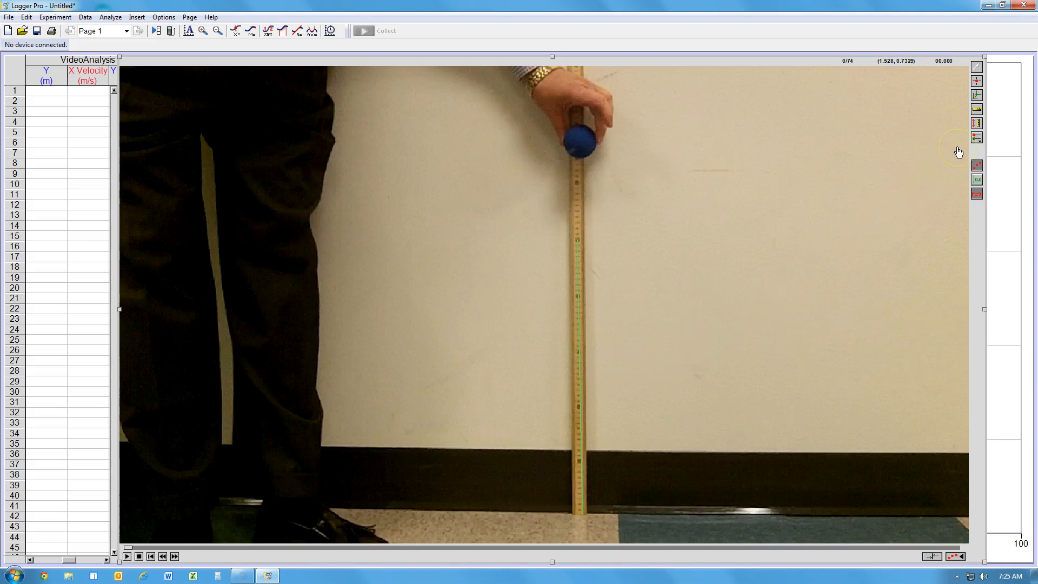
pyautogui.click(977, 98)
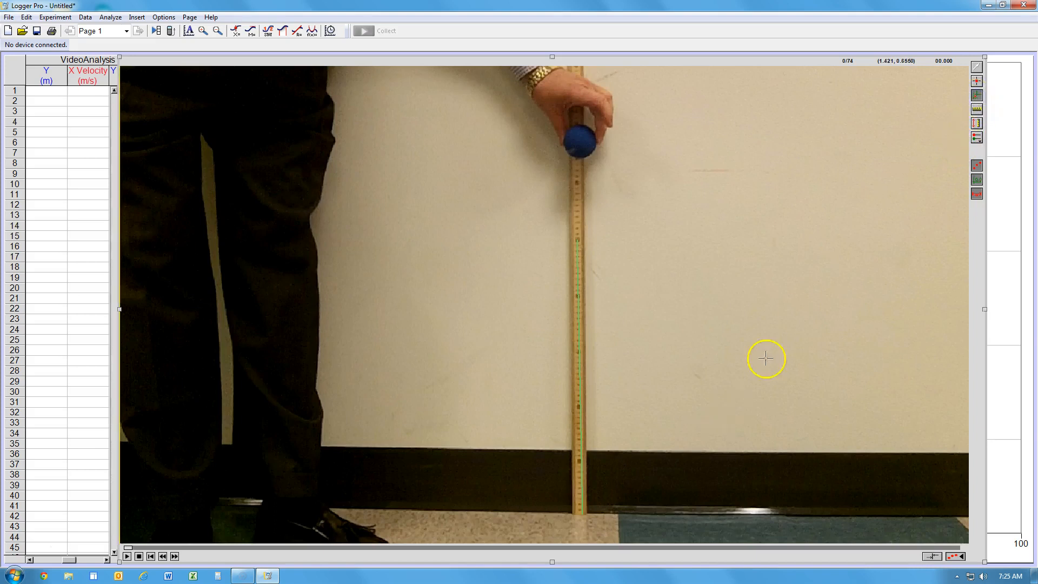
pyautogui.click(580, 515)
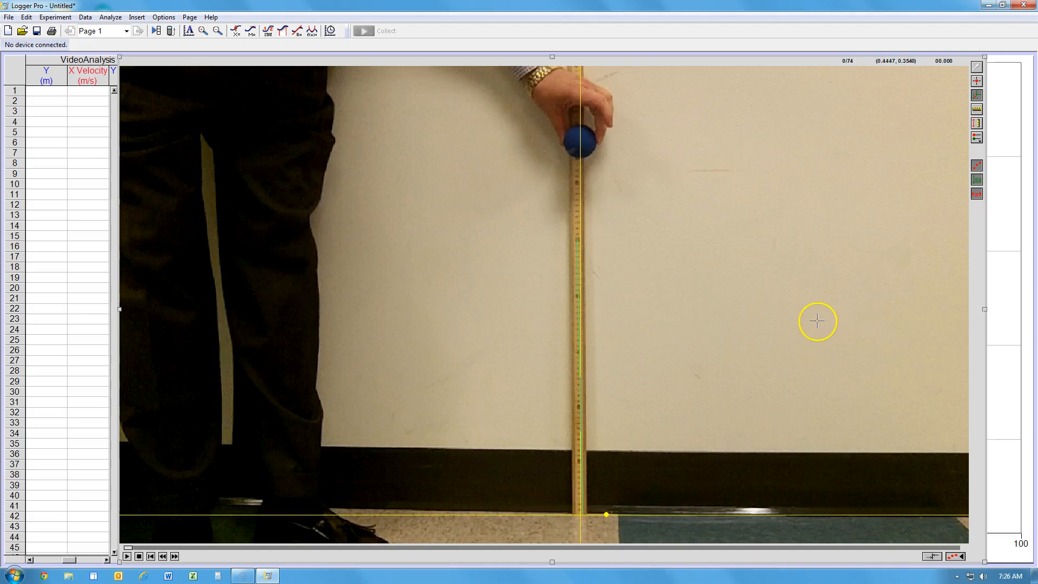
# - Activate the Add Point tool and advance the movie frame by frame to frame 22, where the ball has left the hand
pyautogui.click(977, 83)
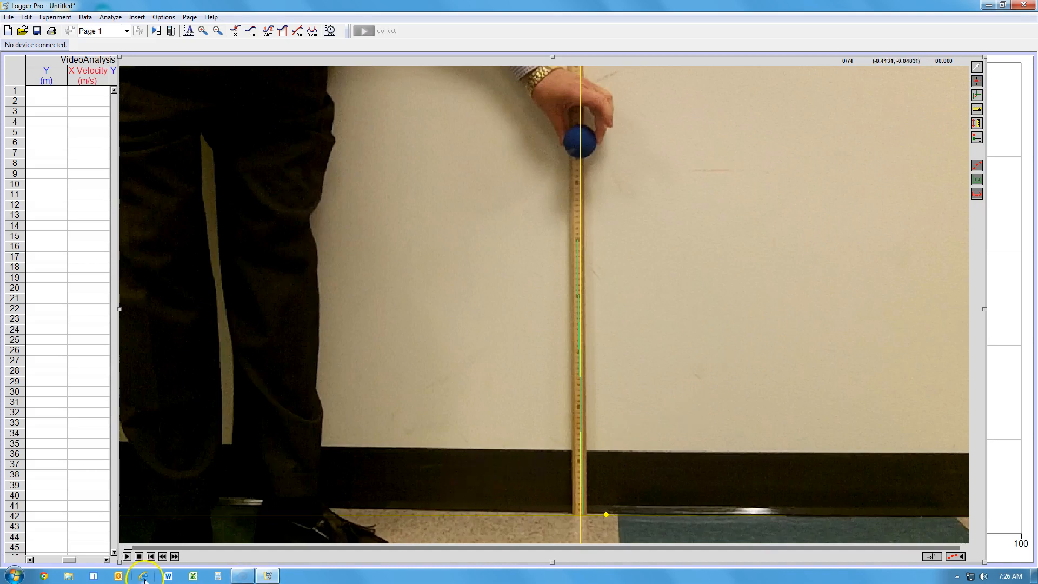
pyautogui.click(176, 557)
pyautogui.click(176, 557)
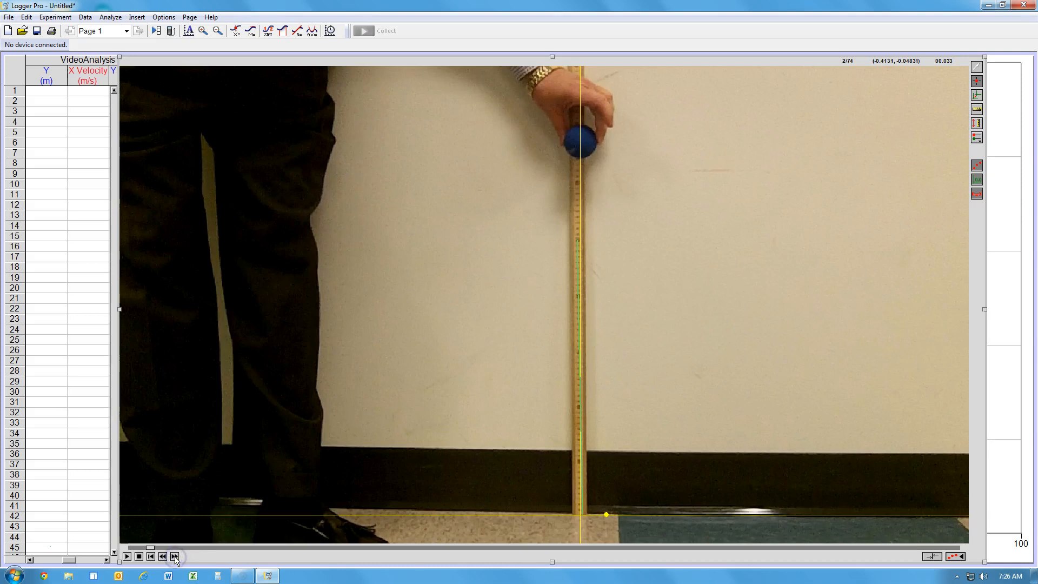
pyautogui.click(175, 557)
pyautogui.click(175, 557)
pyautogui.click(175, 557)
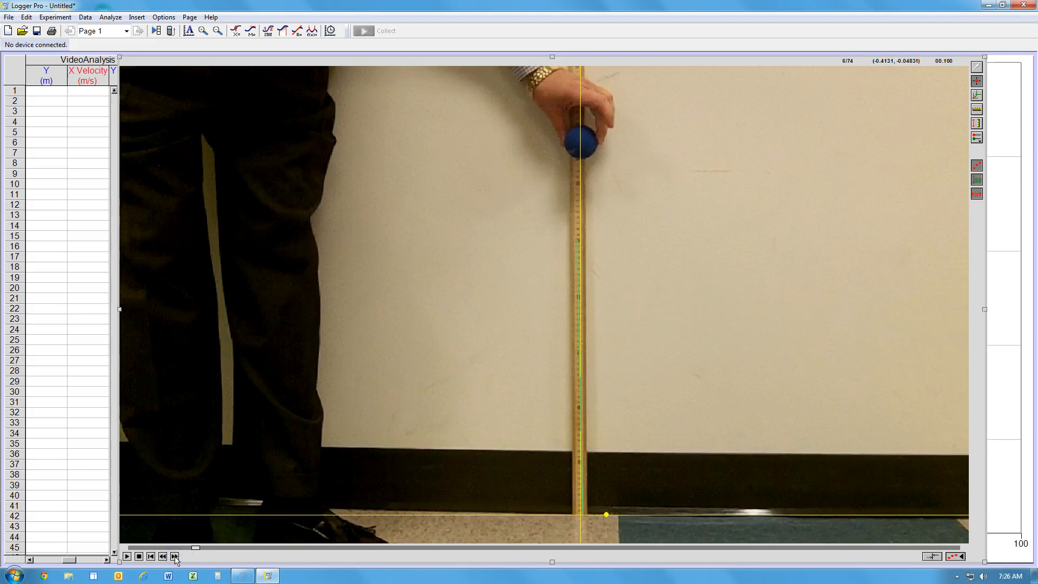
pyautogui.click(176, 557)
pyautogui.click(175, 557)
pyautogui.click(176, 557)
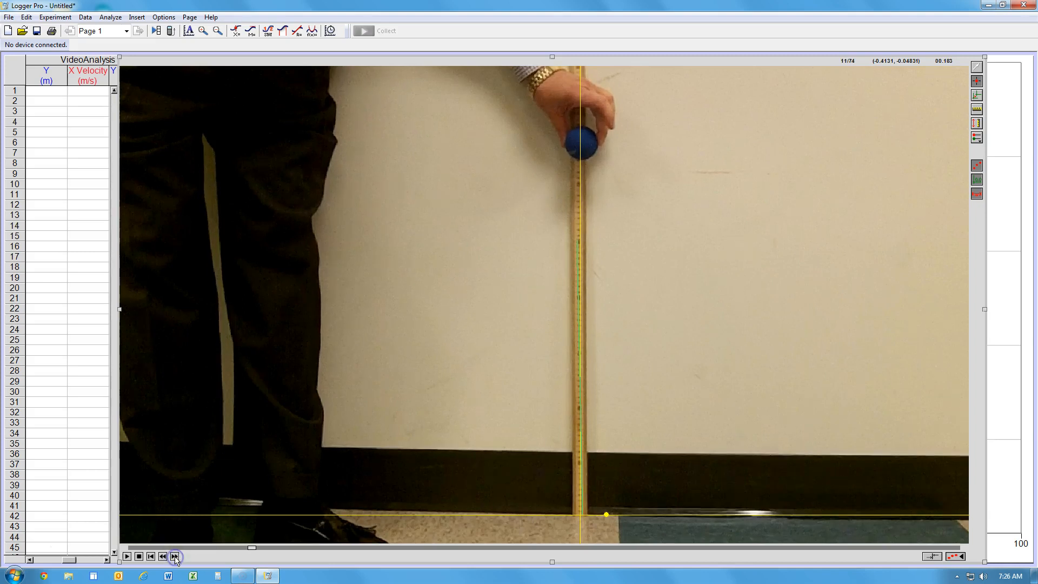
pyautogui.click(175, 557)
pyautogui.click(175, 557)
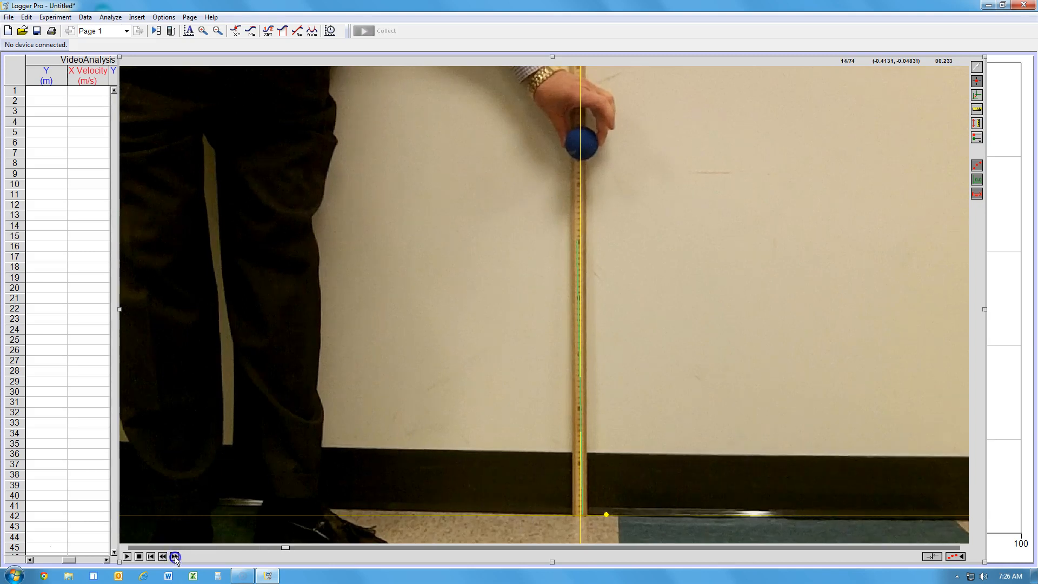
pyautogui.click(175, 557)
pyautogui.click(175, 557)
pyautogui.click(175, 557)
pyautogui.click(176, 557)
pyautogui.click(176, 557)
pyautogui.click(176, 557)
pyautogui.click(175, 557)
pyautogui.click(175, 557)
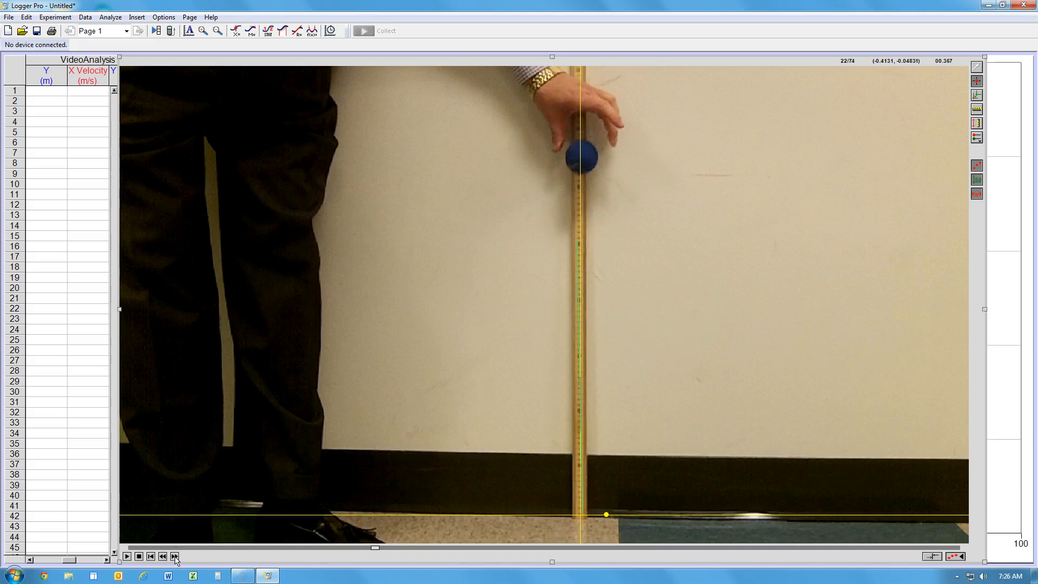
# - Step the movie back to frame 13, shortly before the ball is released
pyautogui.click(163, 557)
pyautogui.click(163, 556)
pyautogui.click(163, 557)
pyautogui.click(163, 557)
pyautogui.click(163, 556)
pyautogui.click(163, 556)
pyautogui.click(163, 556)
pyautogui.click(163, 557)
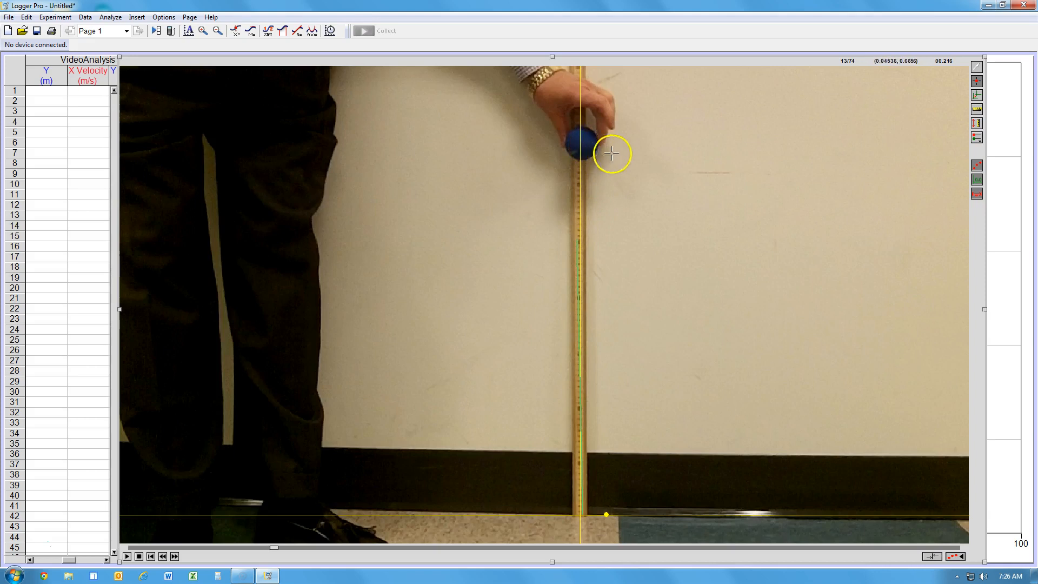
# - Mark the ball's centre in frames 13 to 18, while it is still held at the hand
pyautogui.click(581, 142)
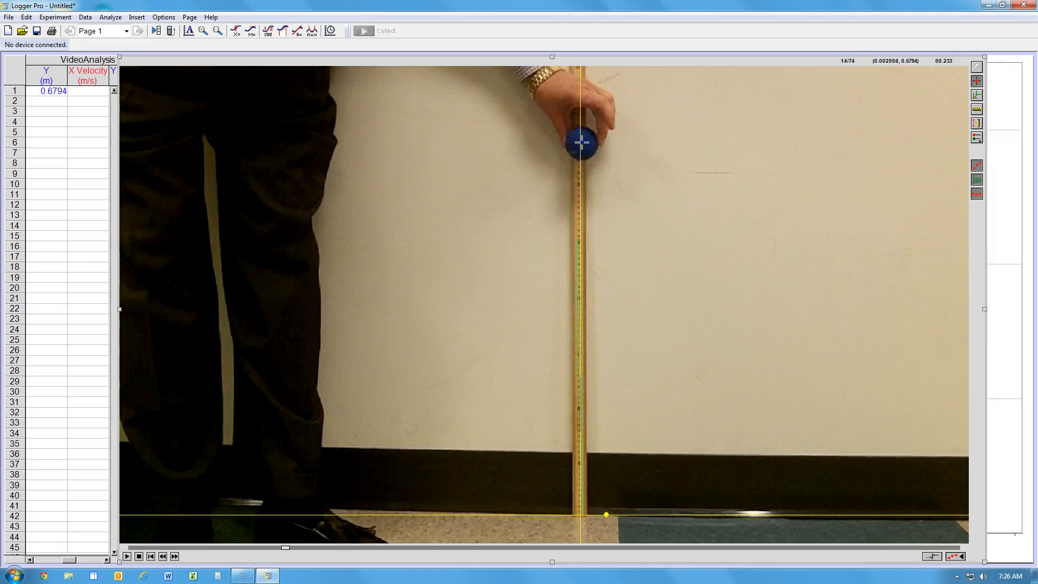
pyautogui.click(581, 142)
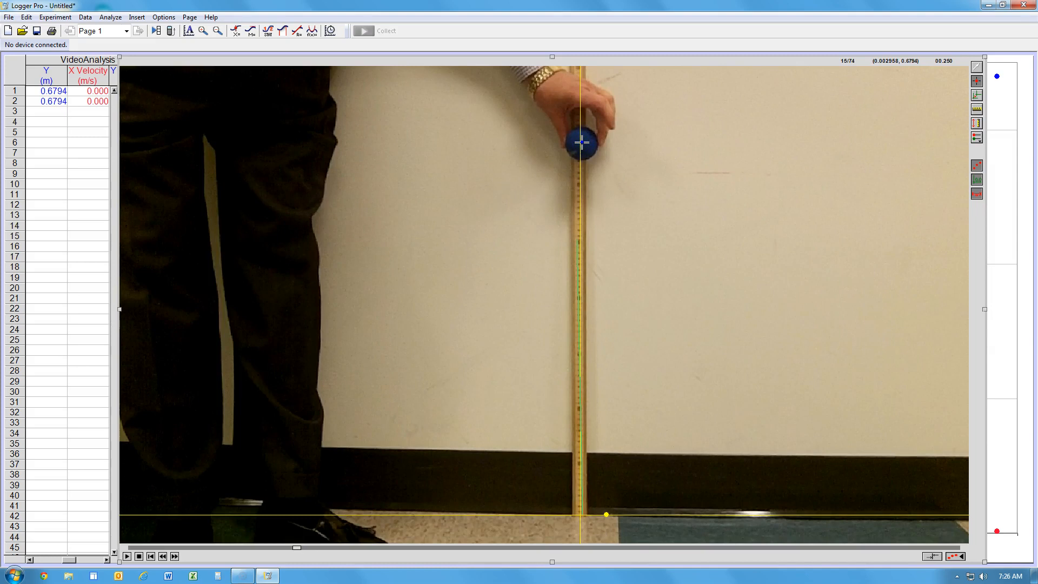
pyautogui.click(581, 143)
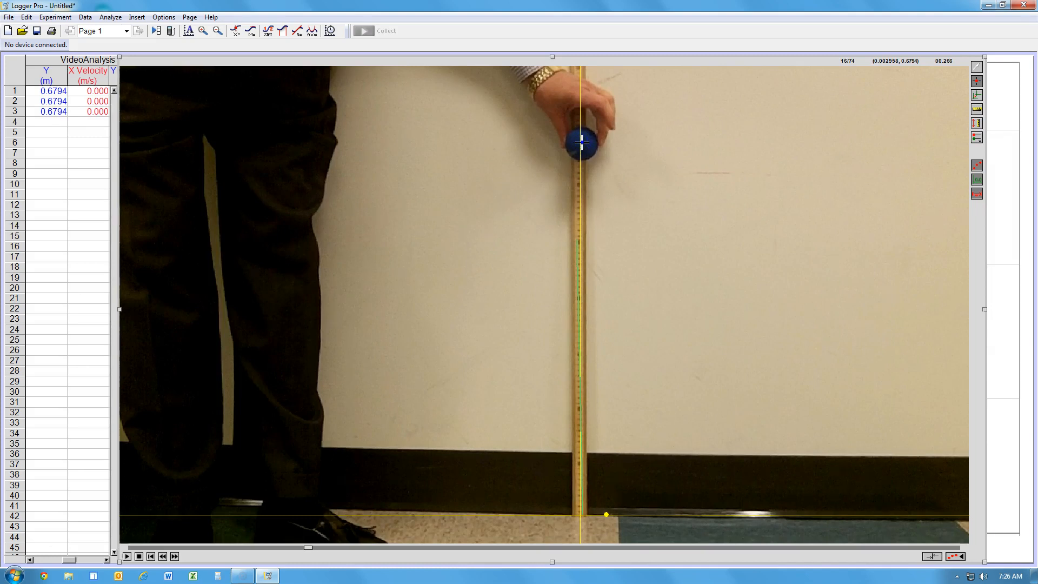
pyautogui.click(581, 142)
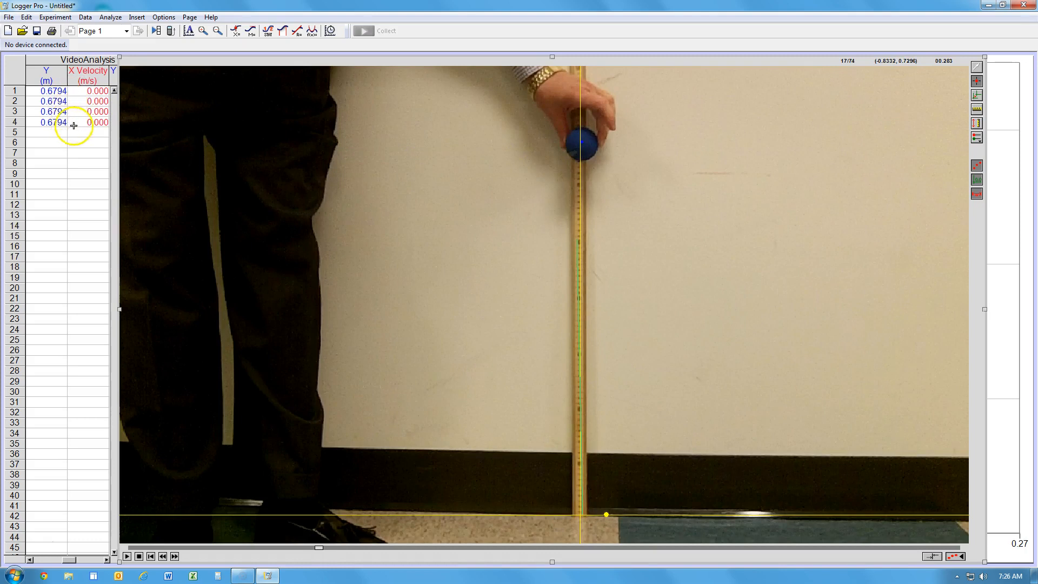
pyautogui.click(582, 142)
pyautogui.click(582, 143)
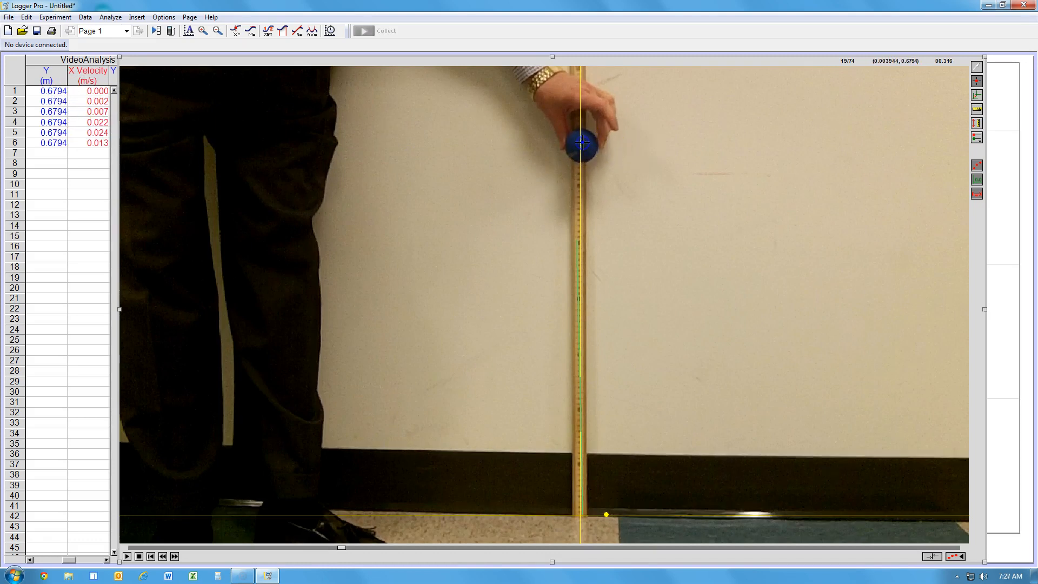
# - Track the falling ball's centre with one point per frame from frame 19 to frame 40, down to the floor
pyautogui.click(581, 143)
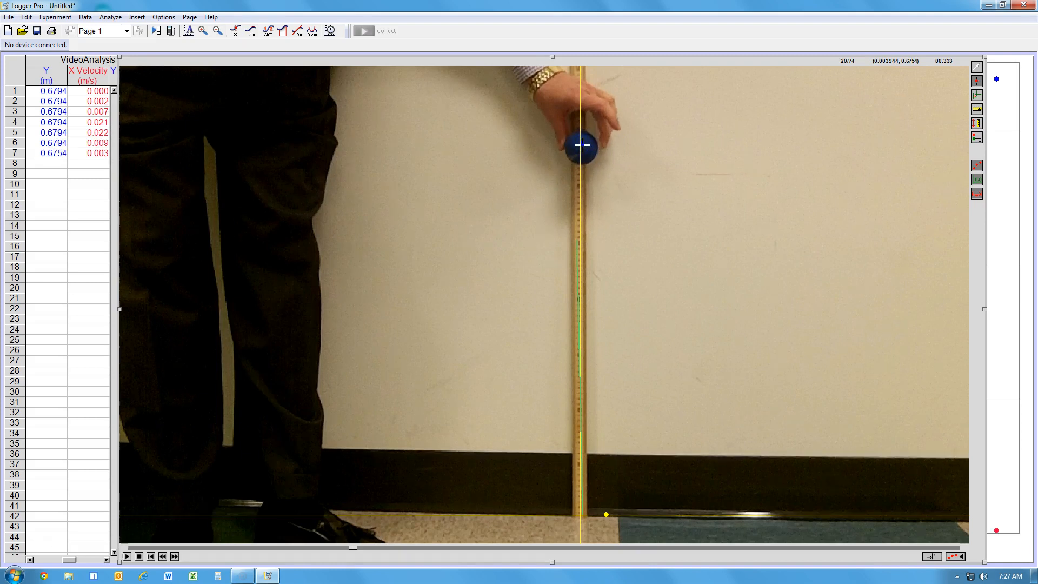
pyautogui.click(582, 144)
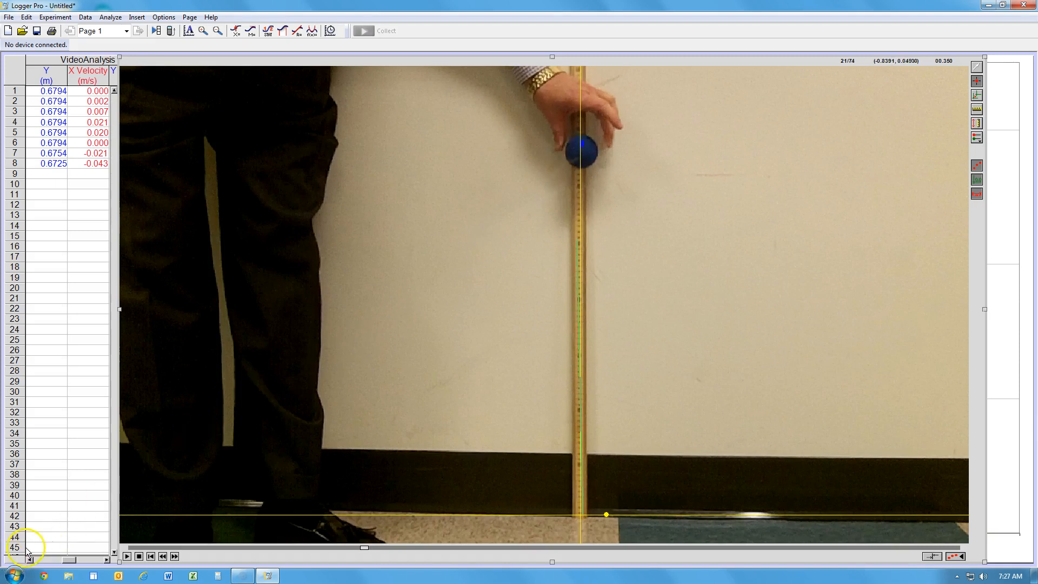
pyautogui.click(581, 150)
pyautogui.click(581, 157)
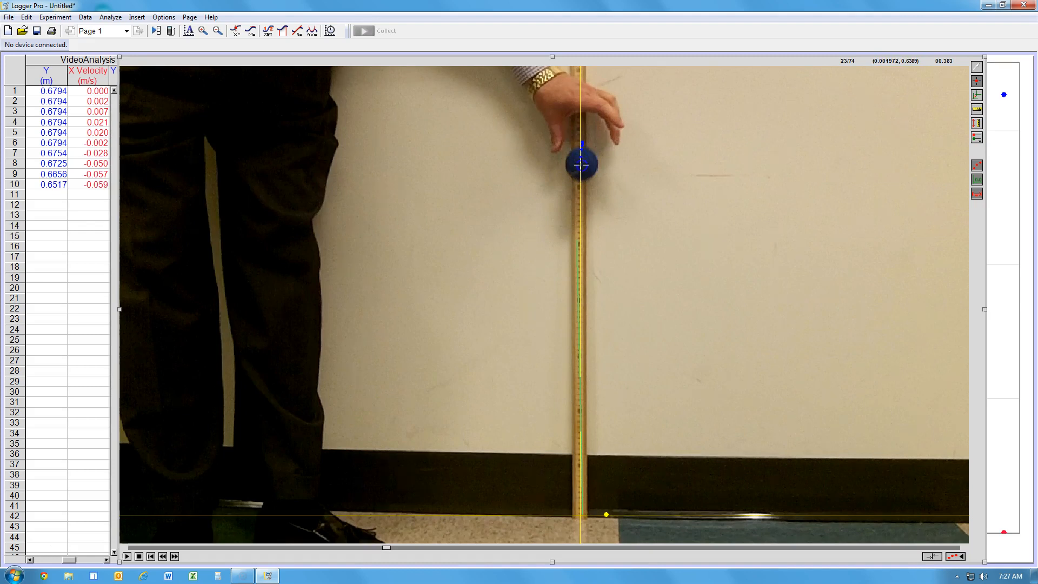
pyautogui.click(581, 164)
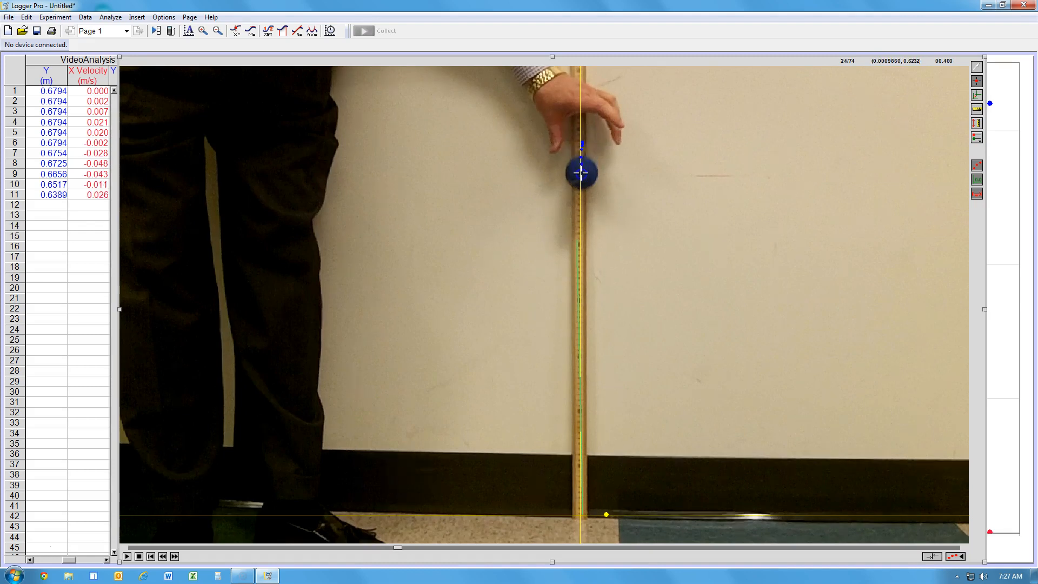
pyautogui.click(581, 171)
pyautogui.click(581, 184)
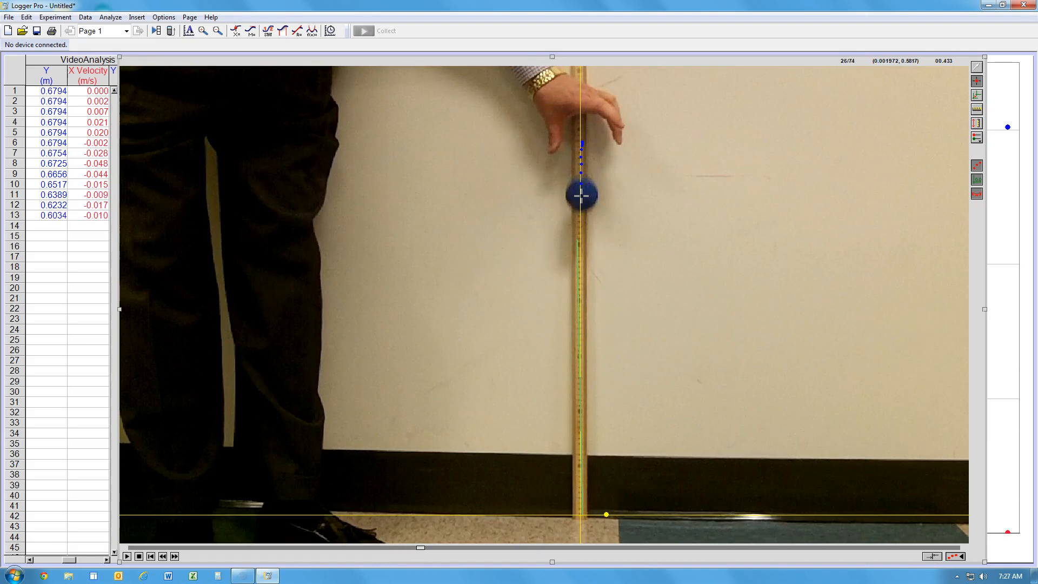
pyautogui.click(581, 196)
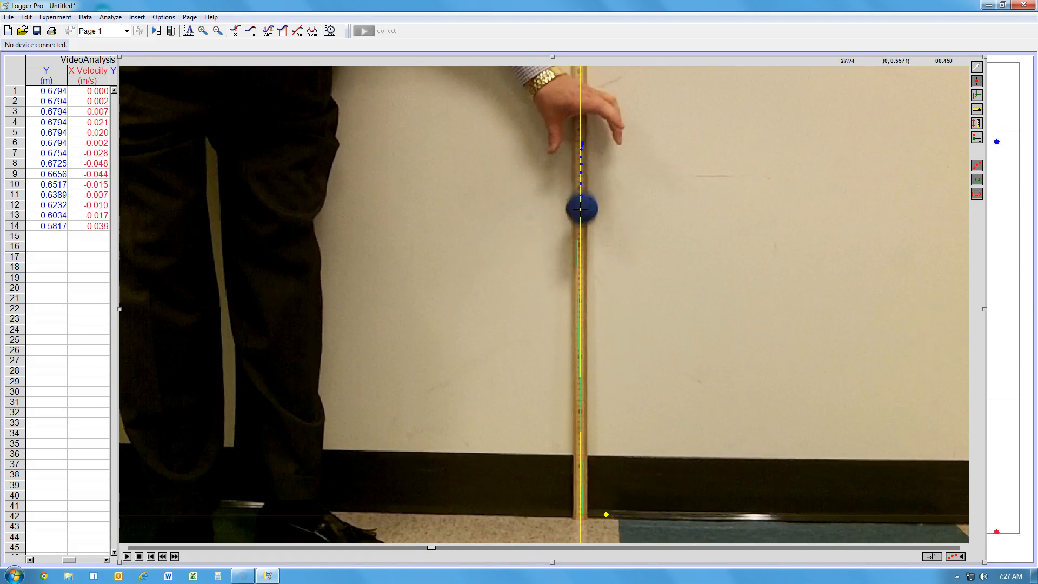
pyautogui.click(580, 209)
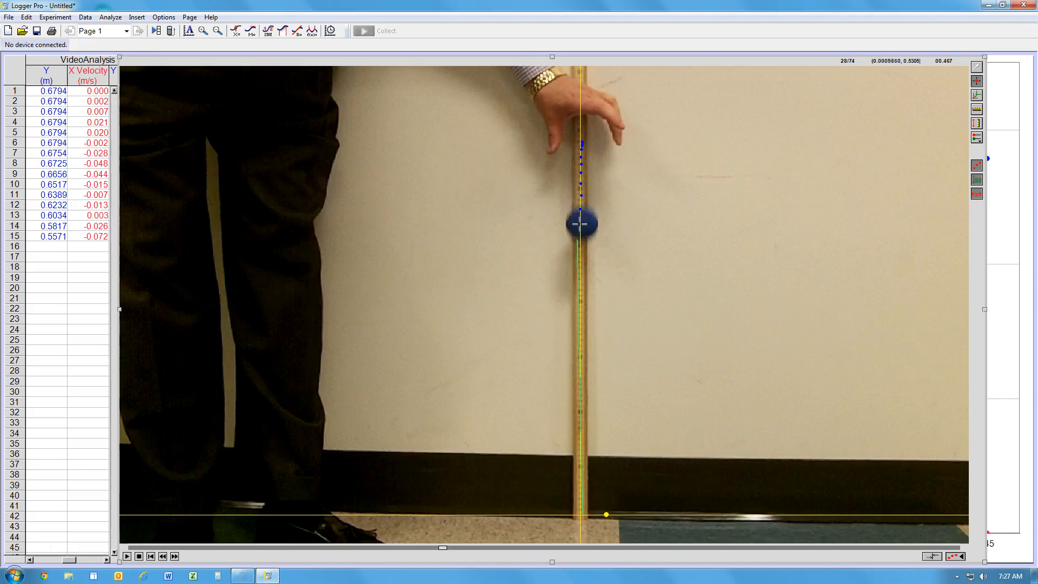
pyautogui.click(579, 223)
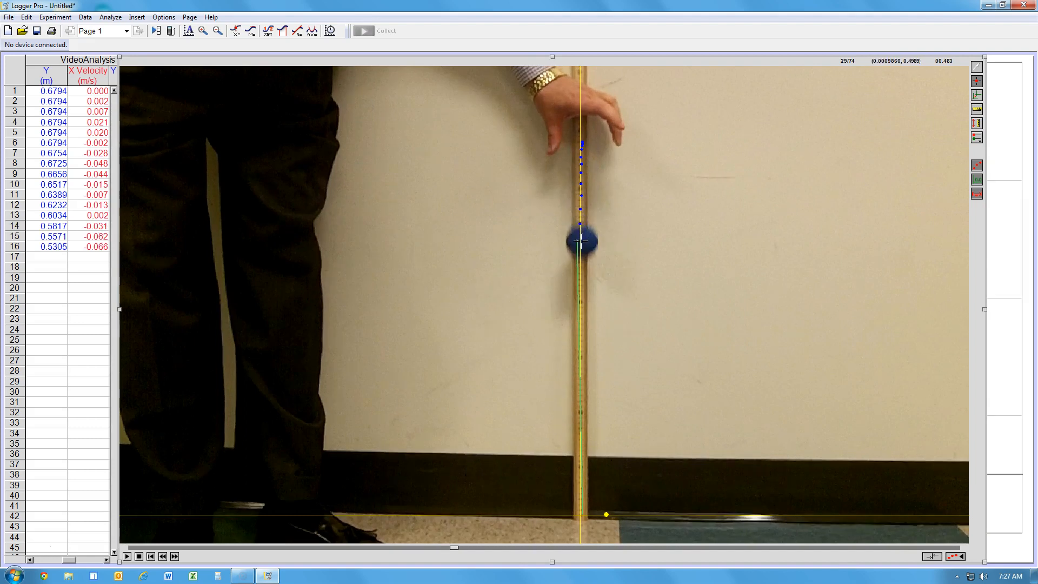
pyautogui.click(580, 241)
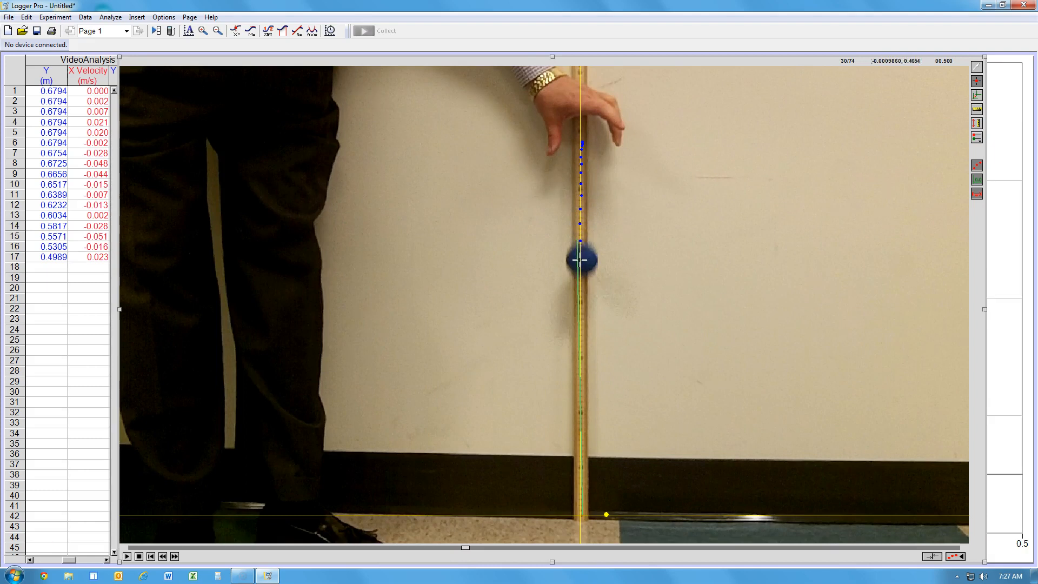
pyautogui.click(579, 260)
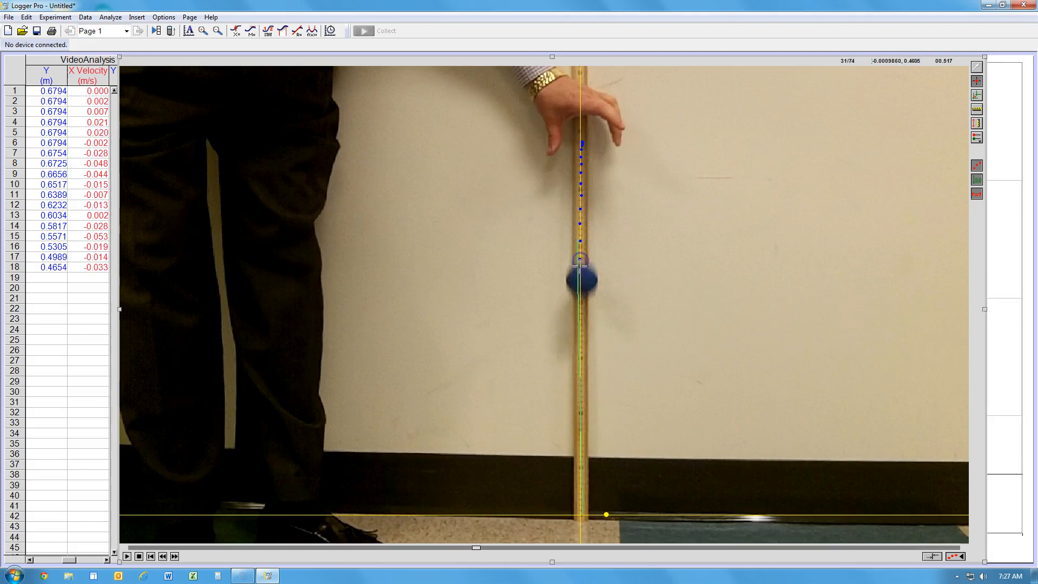
pyautogui.click(581, 280)
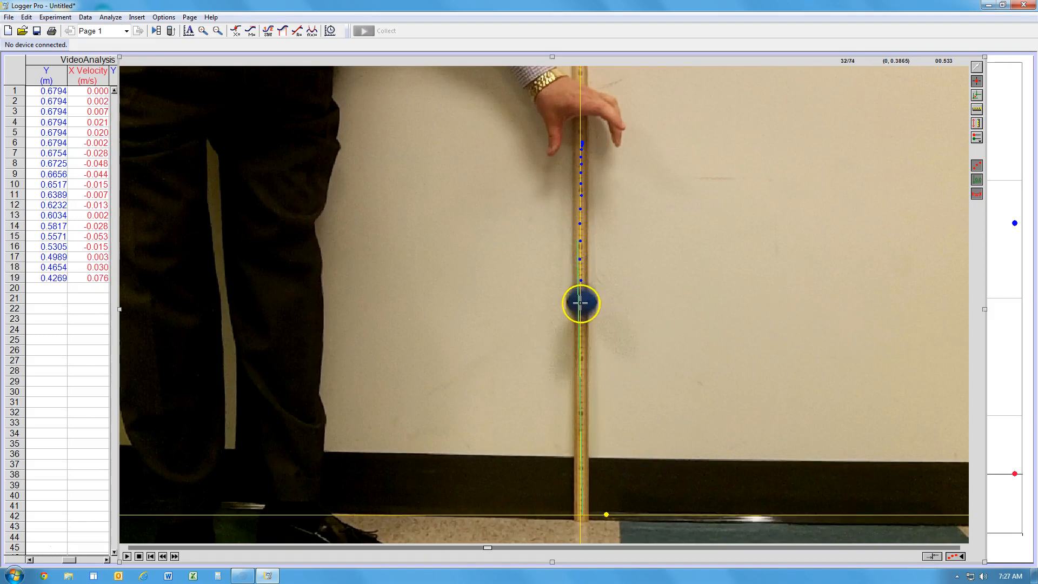
pyautogui.click(582, 303)
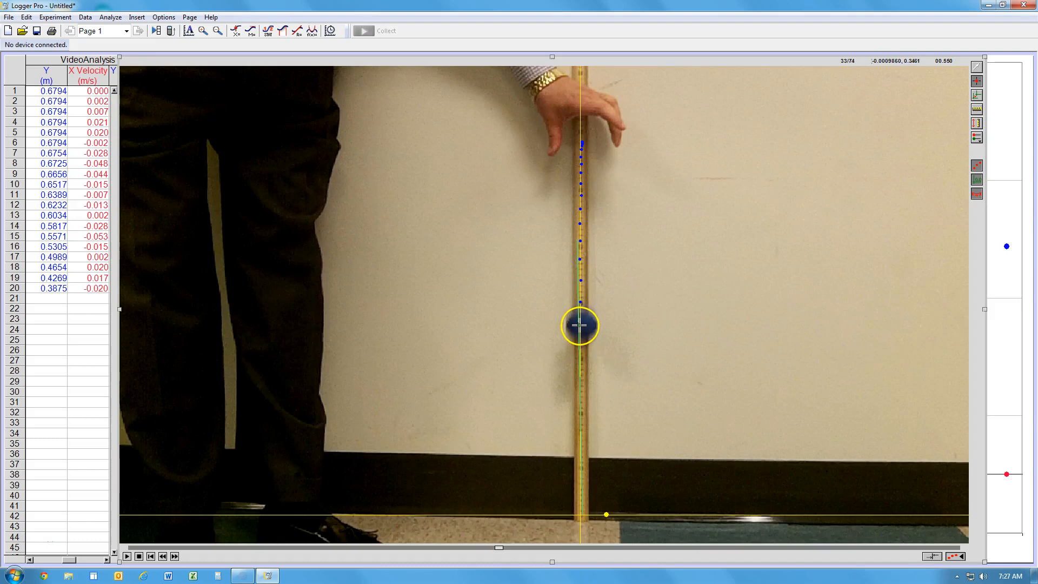
pyautogui.click(579, 325)
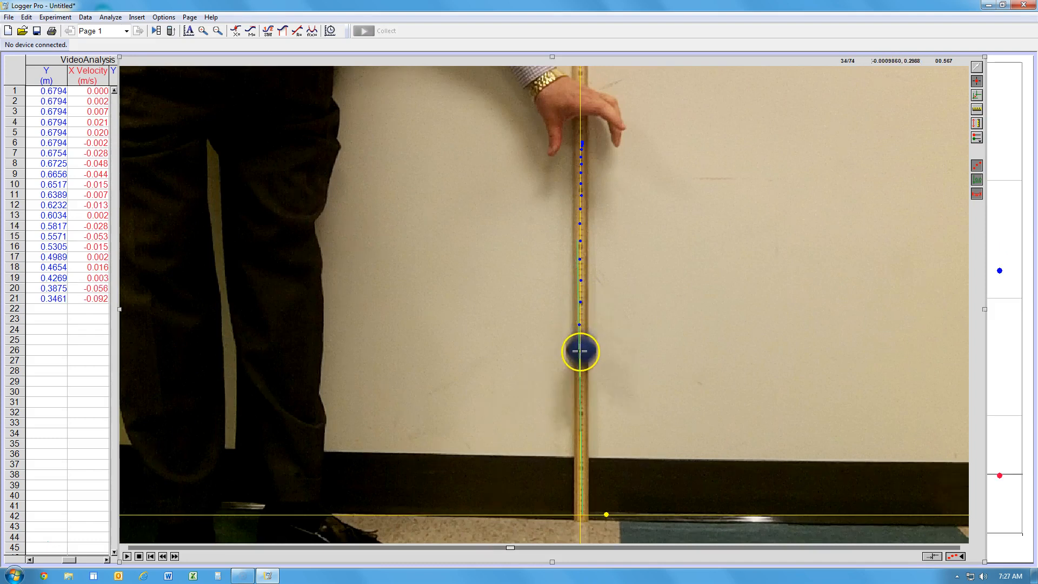
pyautogui.click(579, 352)
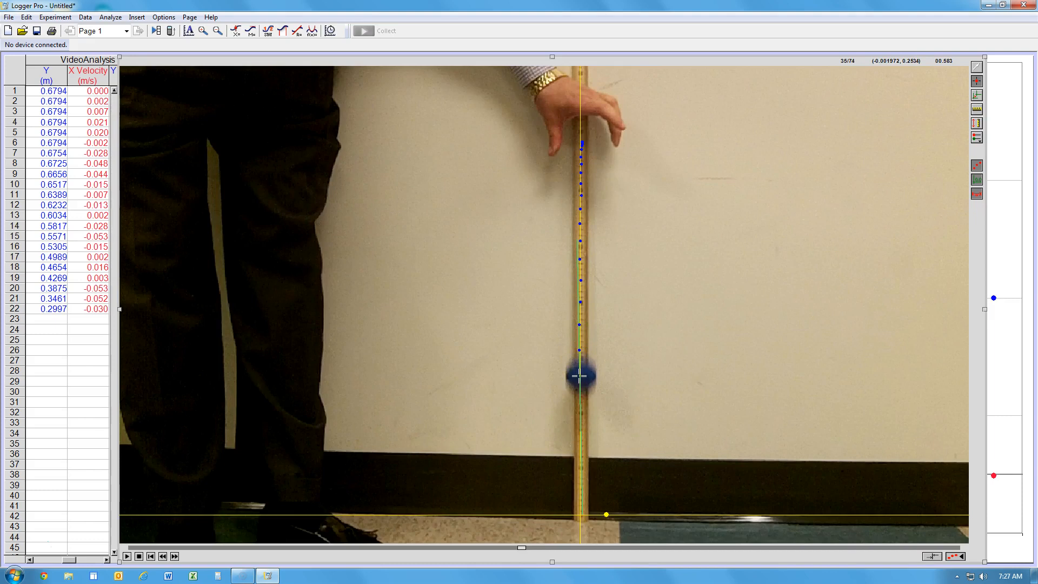
pyautogui.click(579, 375)
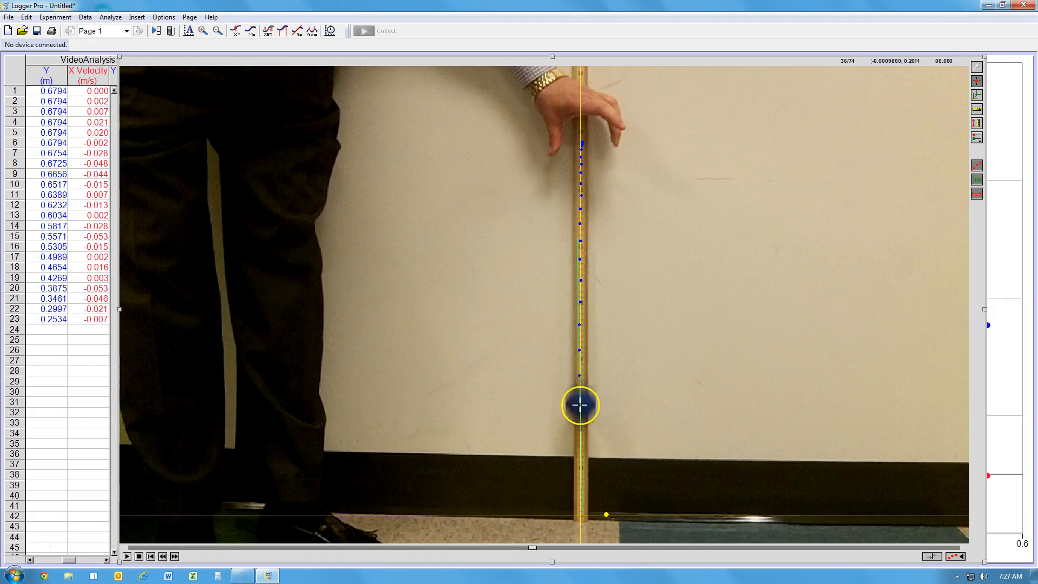
pyautogui.click(579, 404)
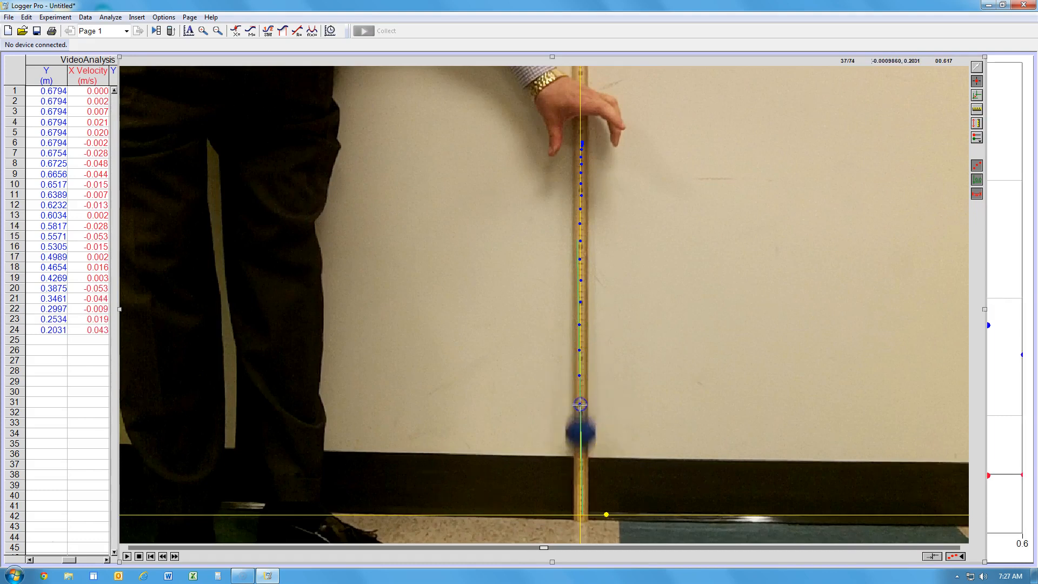
pyautogui.click(579, 432)
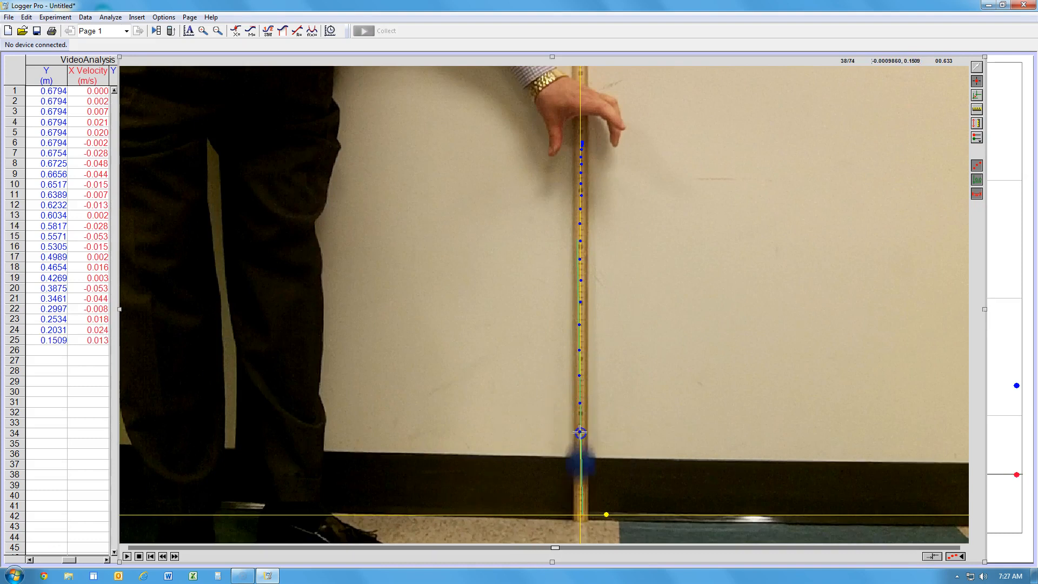
pyautogui.click(580, 464)
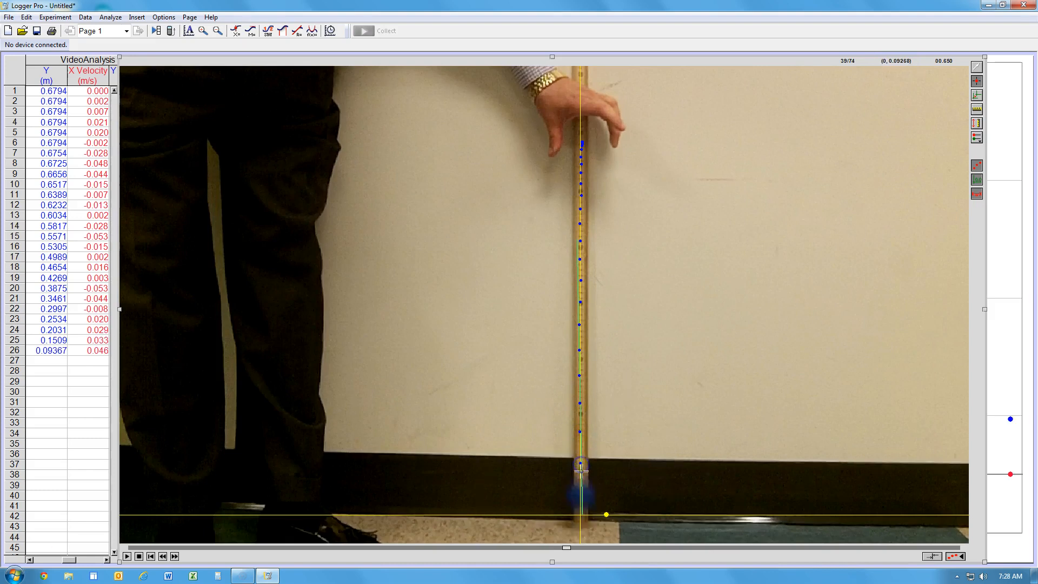
pyautogui.click(581, 503)
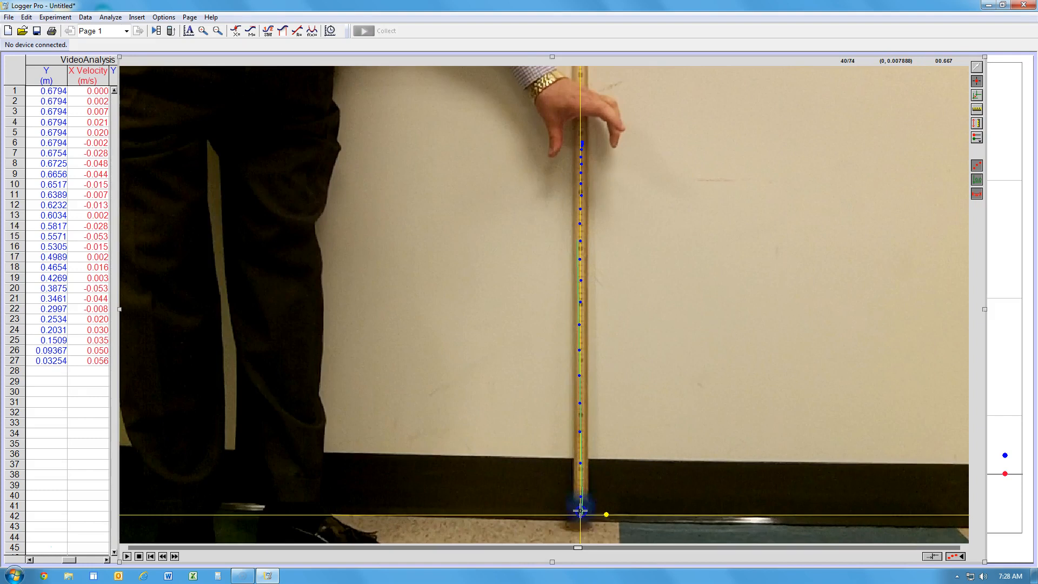
pyautogui.click(580, 510)
# - Track the rebounding ball's centre with one point per frame from frame 41 to frame 59, up to the top of the bounce
pyautogui.click(581, 482)
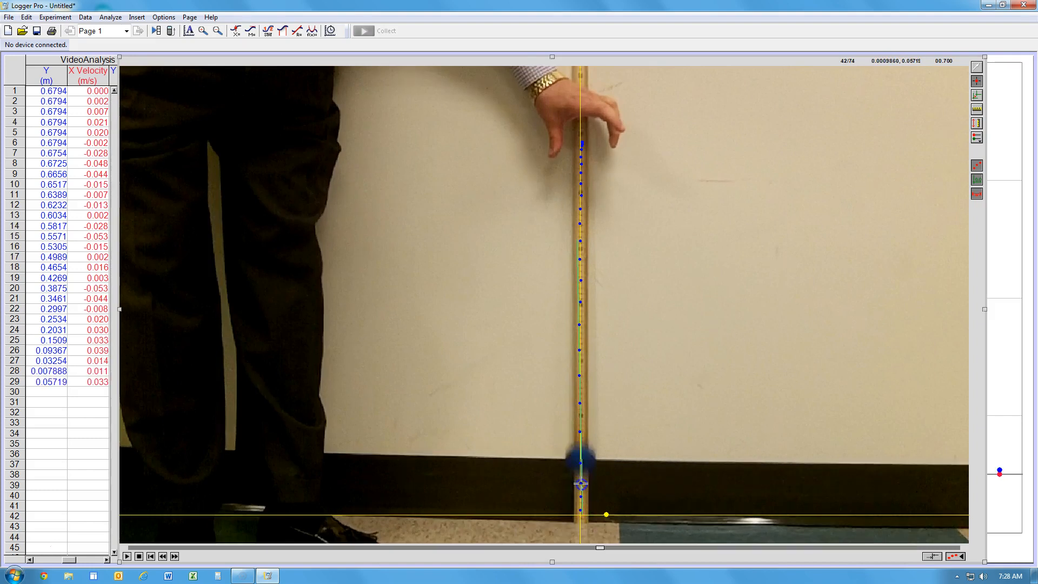
pyautogui.click(580, 458)
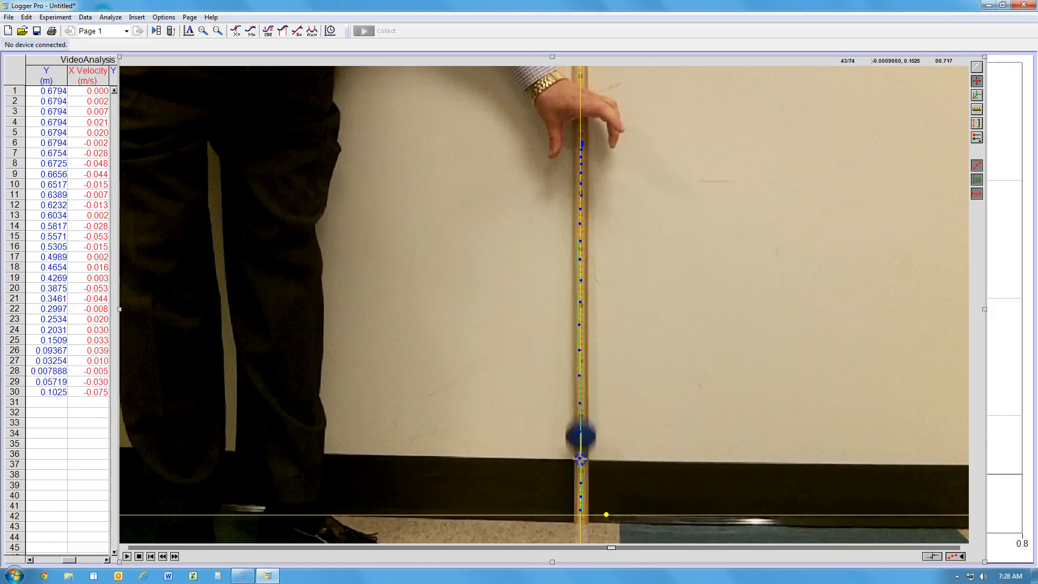
pyautogui.click(579, 435)
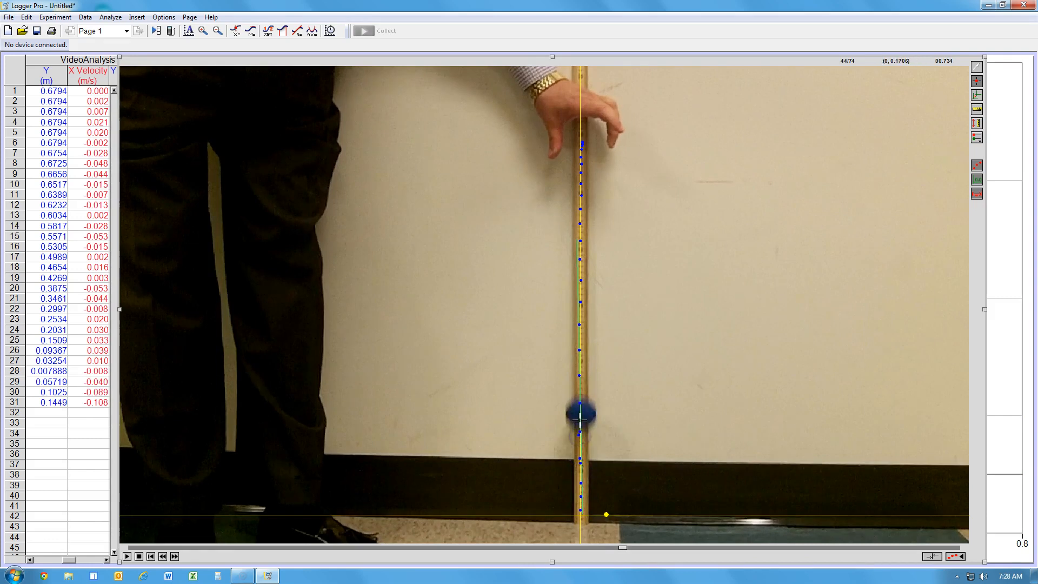
pyautogui.click(579, 414)
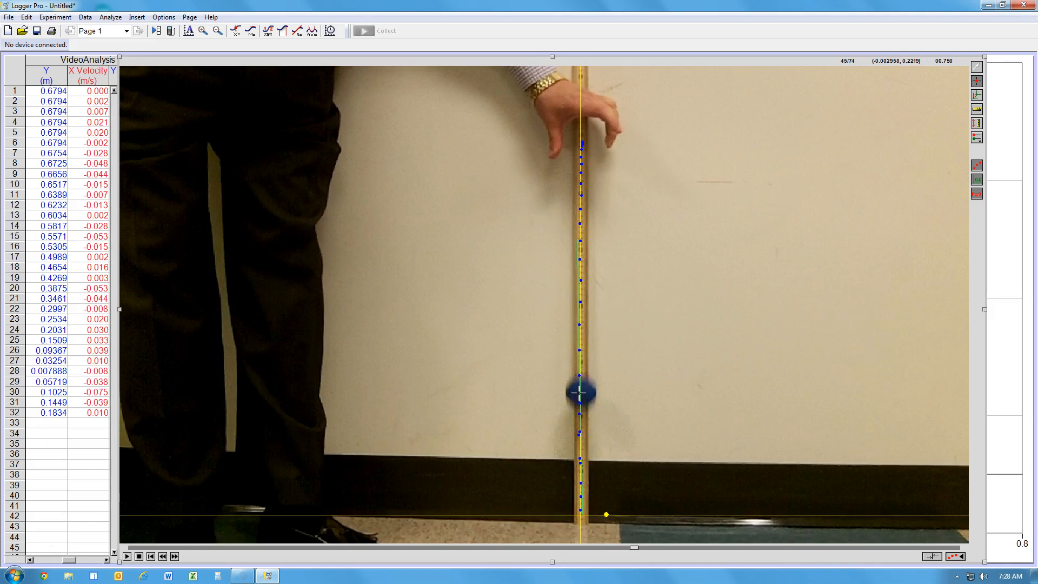
pyautogui.click(579, 393)
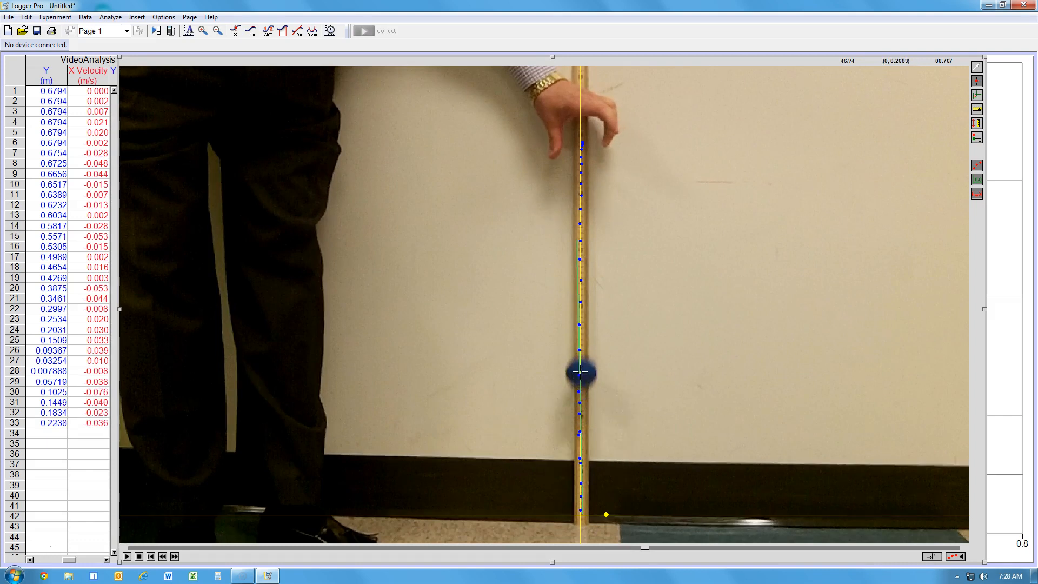
pyautogui.click(580, 373)
pyautogui.click(579, 354)
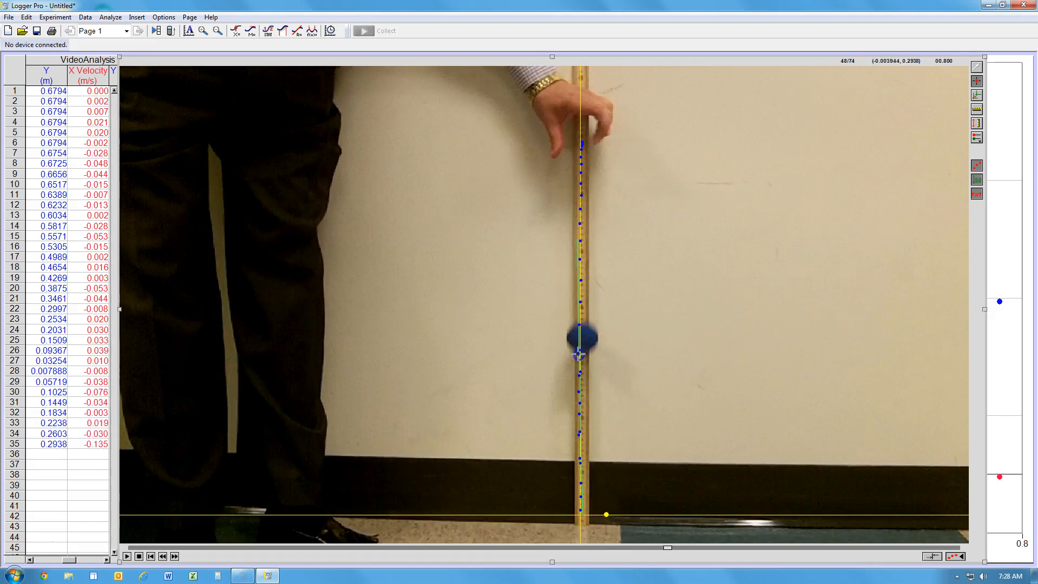
pyautogui.click(580, 338)
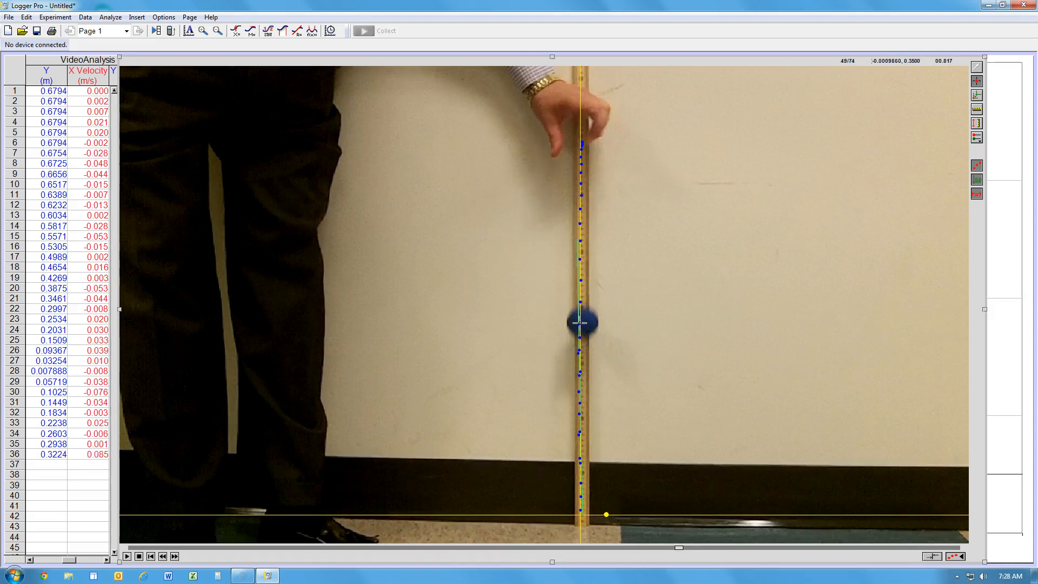
pyautogui.click(580, 323)
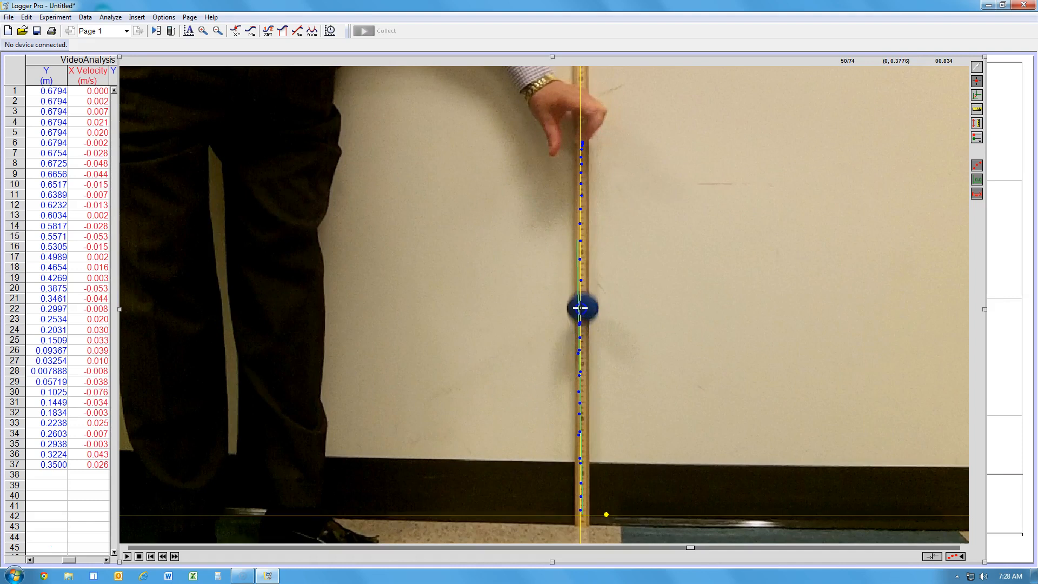
pyautogui.click(580, 308)
pyautogui.click(580, 295)
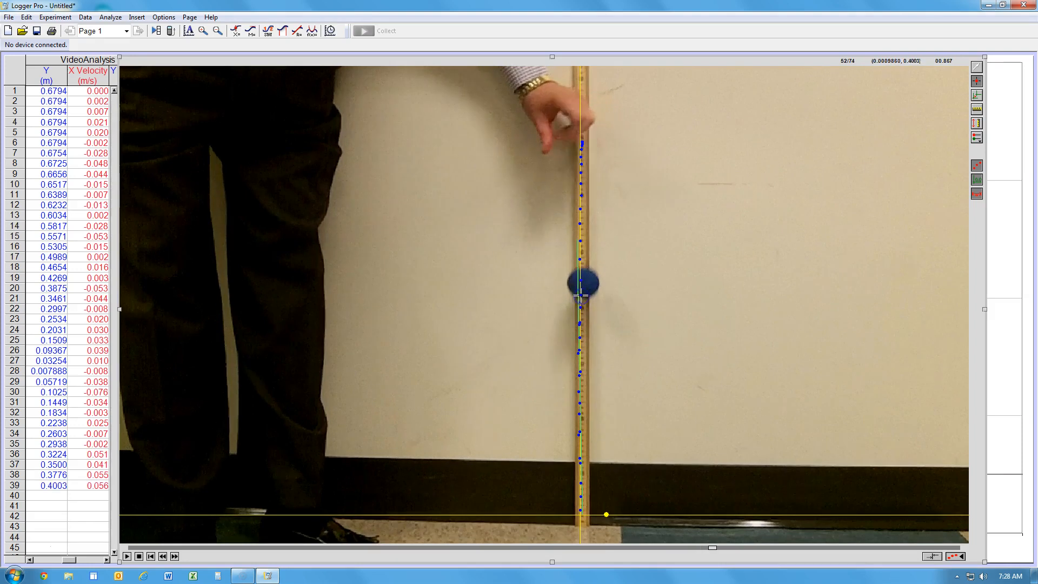
pyautogui.click(580, 282)
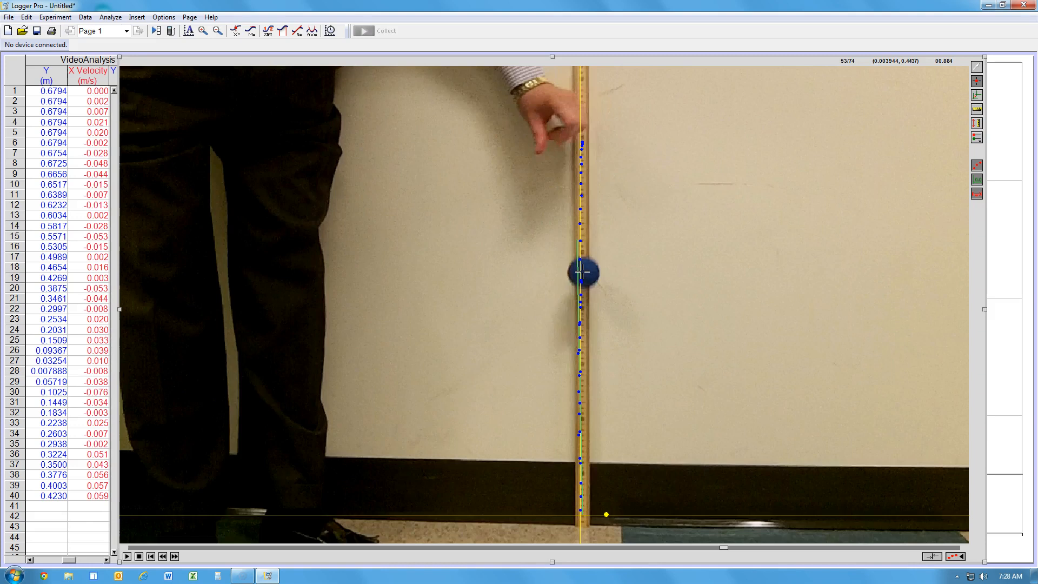
pyautogui.click(580, 272)
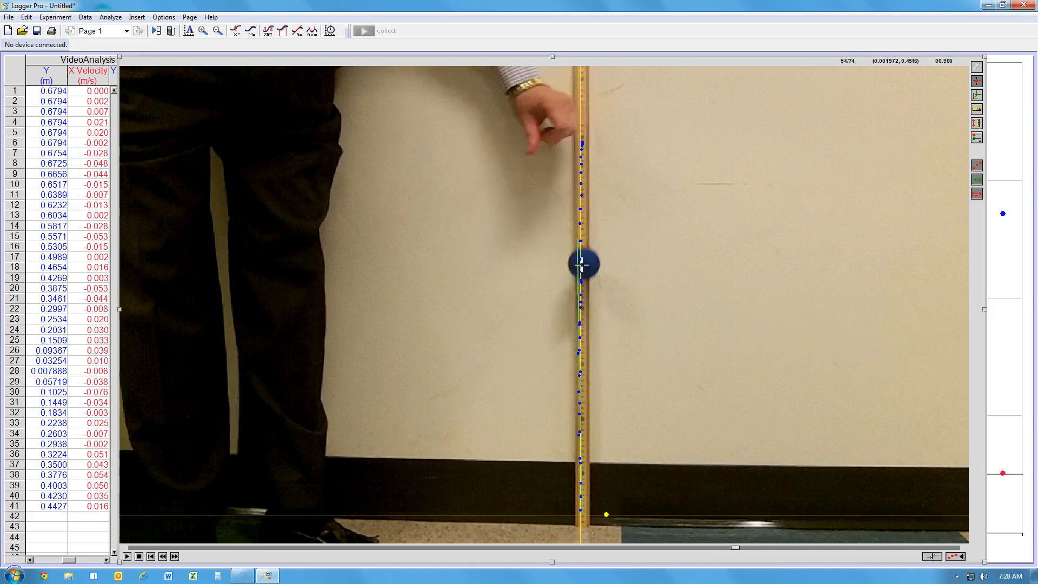
pyautogui.click(580, 263)
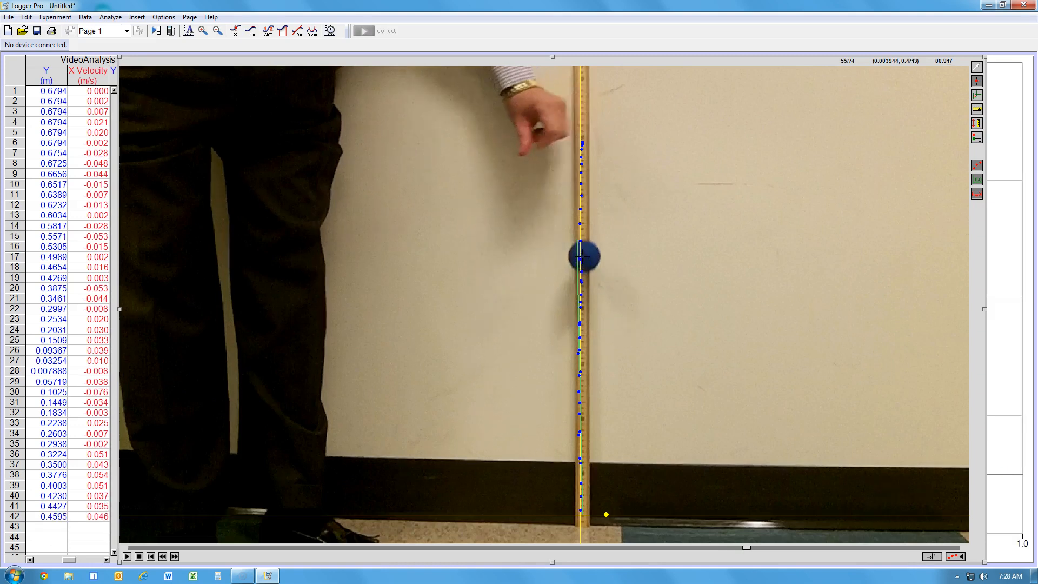
pyautogui.click(581, 256)
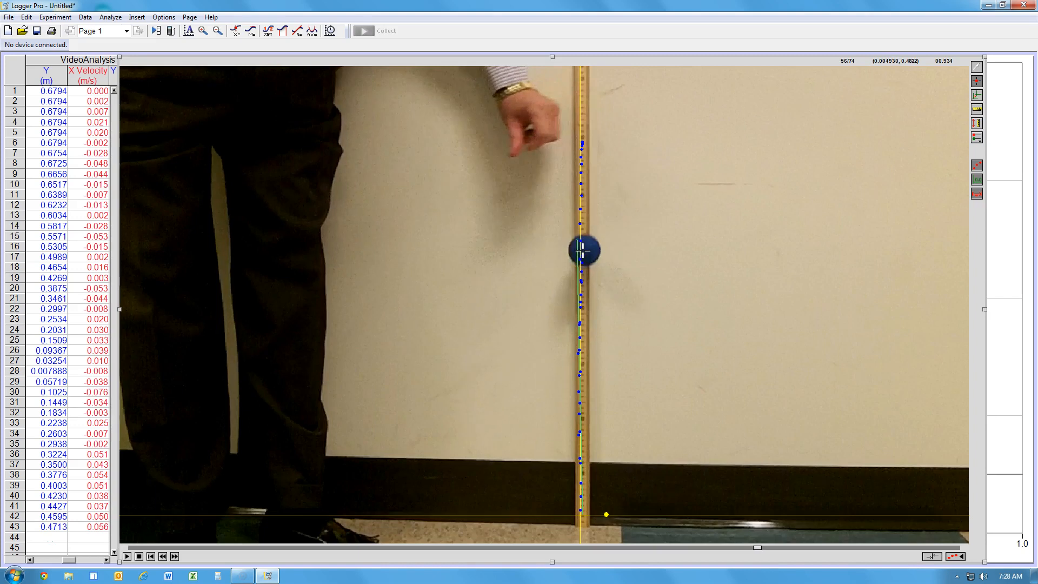
pyautogui.click(581, 250)
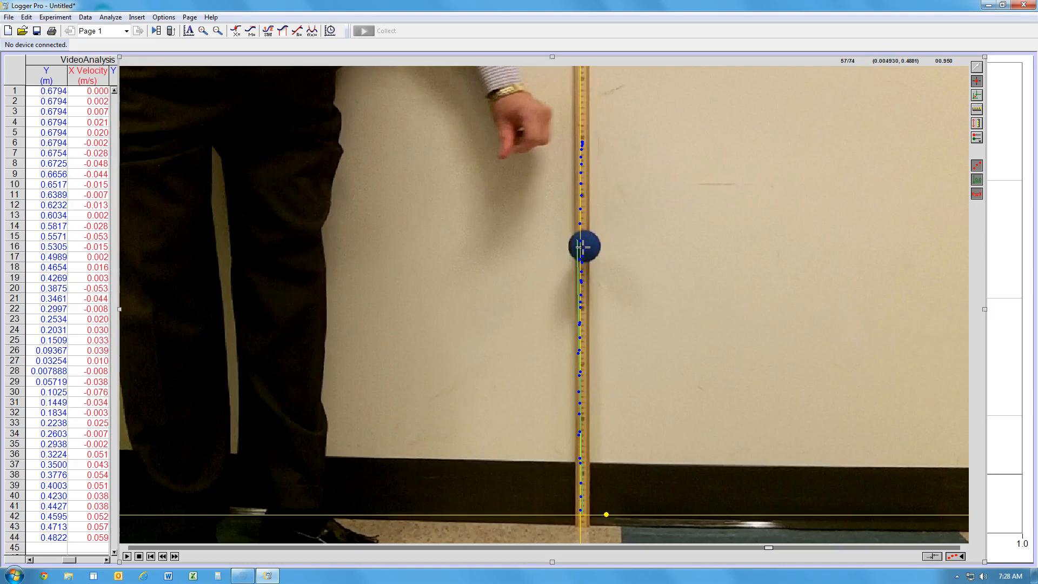
pyautogui.click(580, 247)
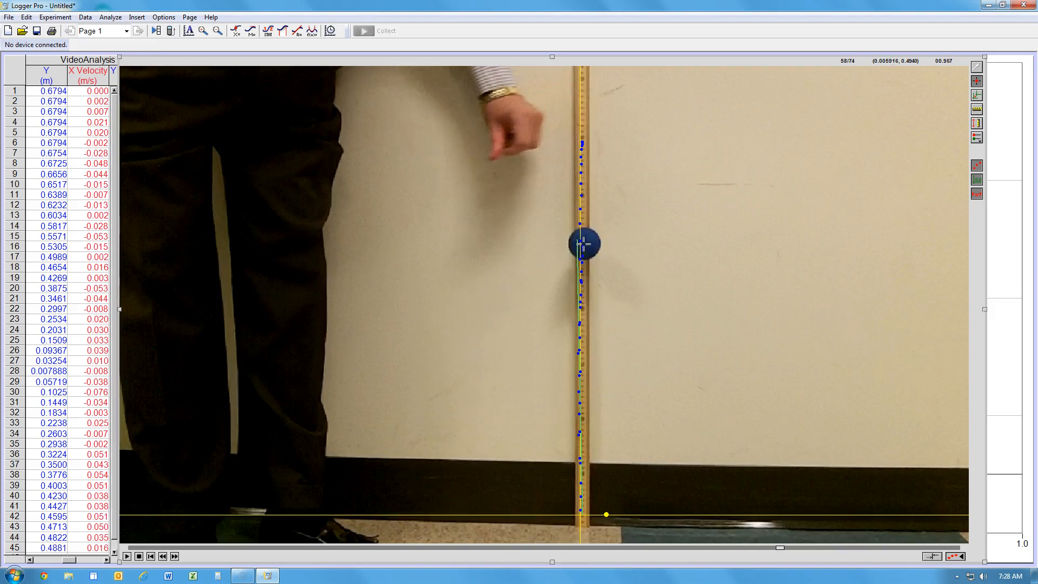
pyautogui.click(583, 243)
pyautogui.click(582, 241)
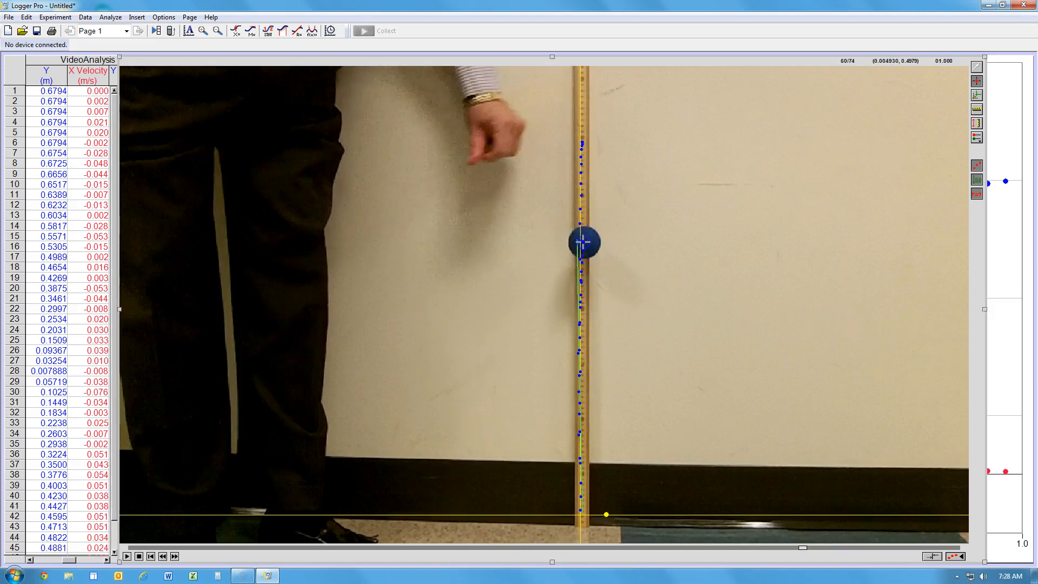
# - Mark the ball's centre in each frame from 60 to 73 as it falls again after the bounce's peak
pyautogui.click(583, 244)
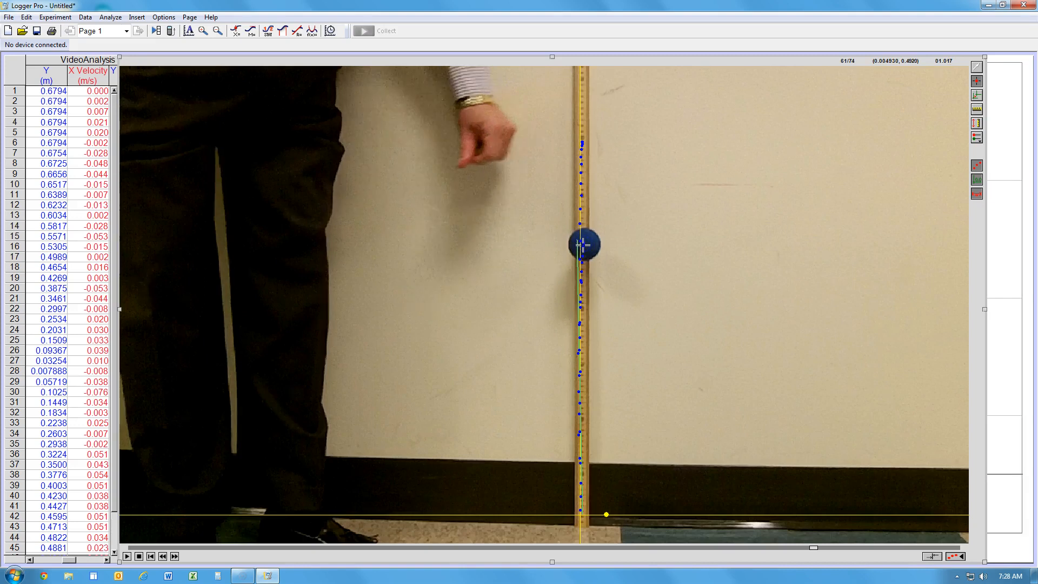
pyautogui.click(582, 244)
pyautogui.click(581, 245)
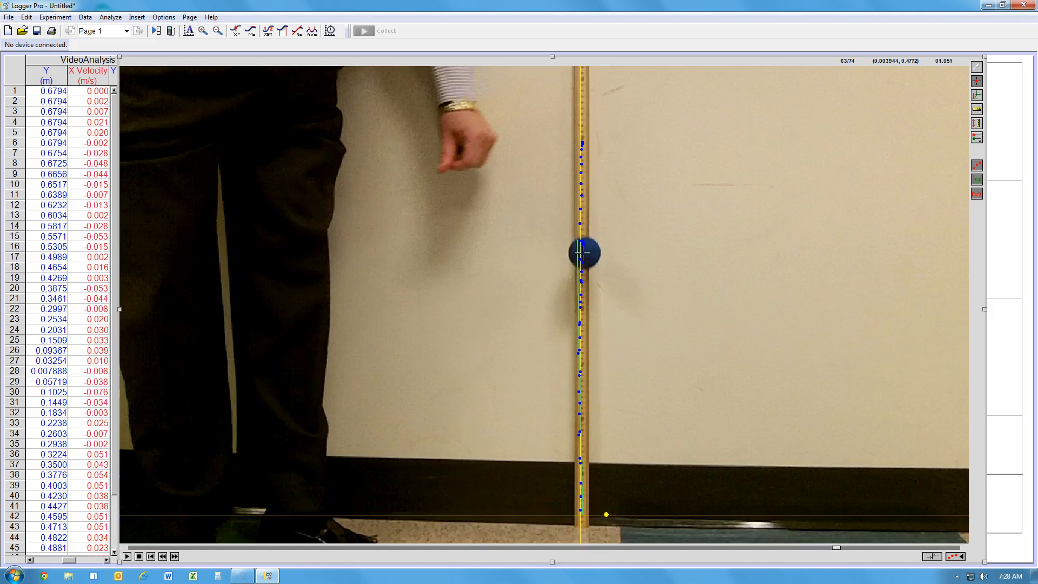
pyautogui.click(581, 252)
pyautogui.click(582, 261)
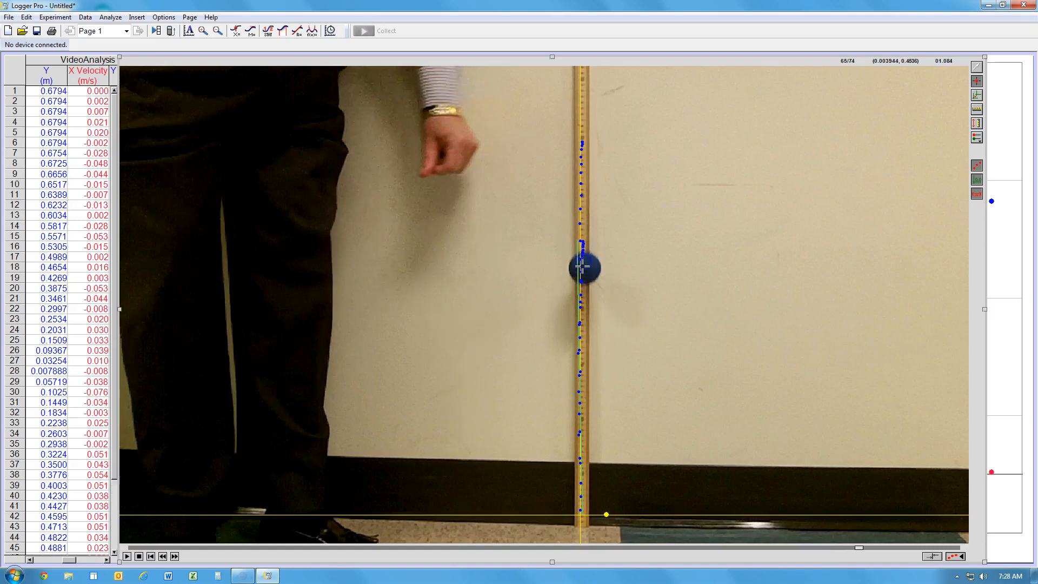
pyautogui.click(581, 268)
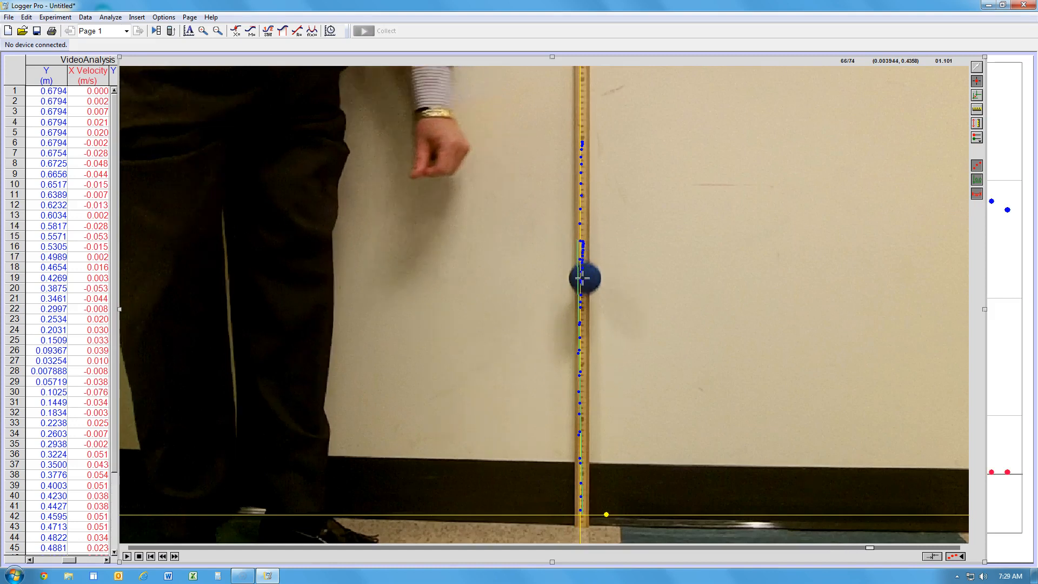
pyautogui.click(582, 277)
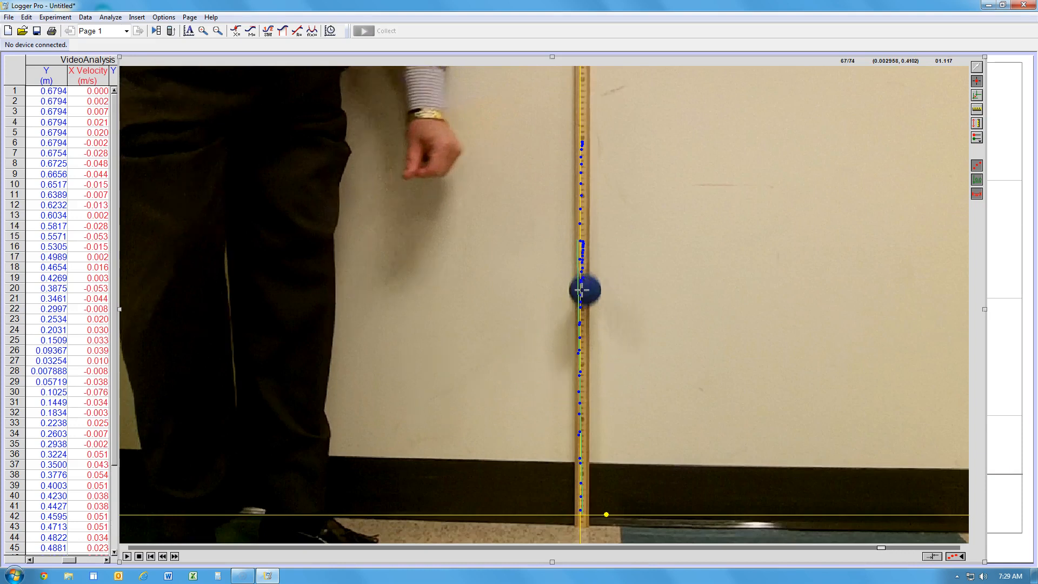
pyautogui.click(581, 291)
pyautogui.click(581, 303)
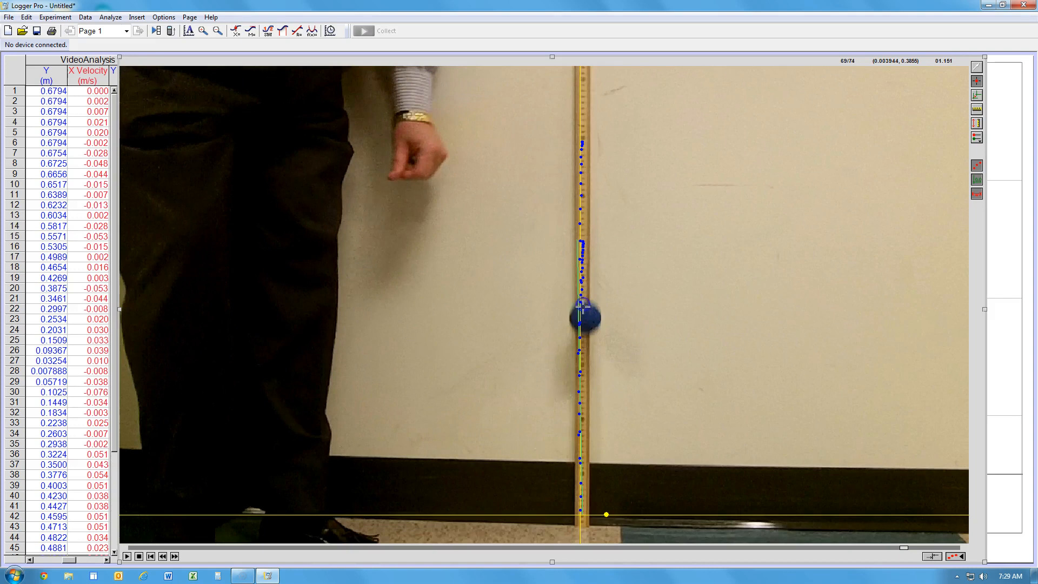
pyautogui.click(582, 318)
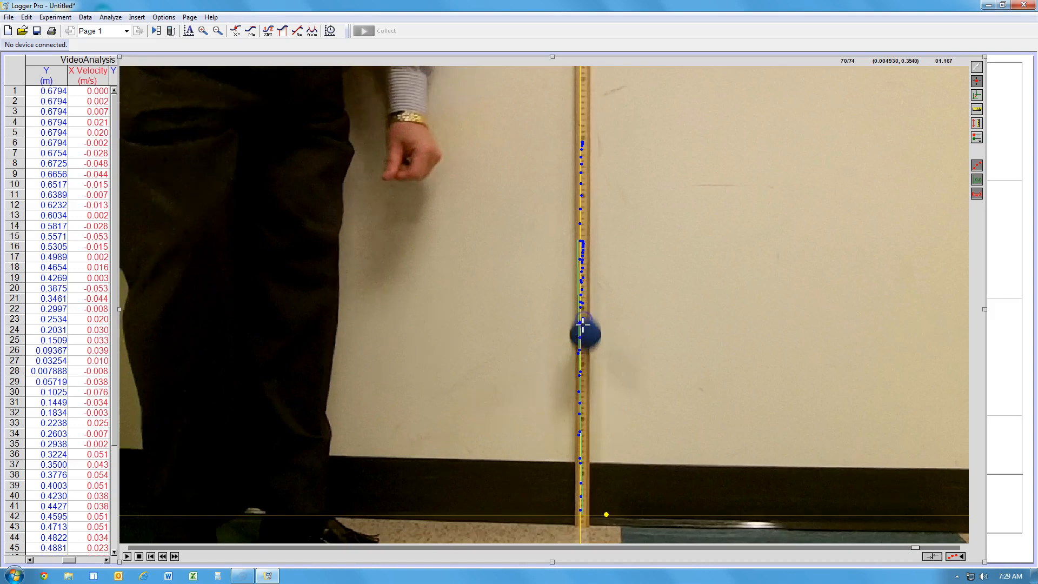
pyautogui.click(582, 334)
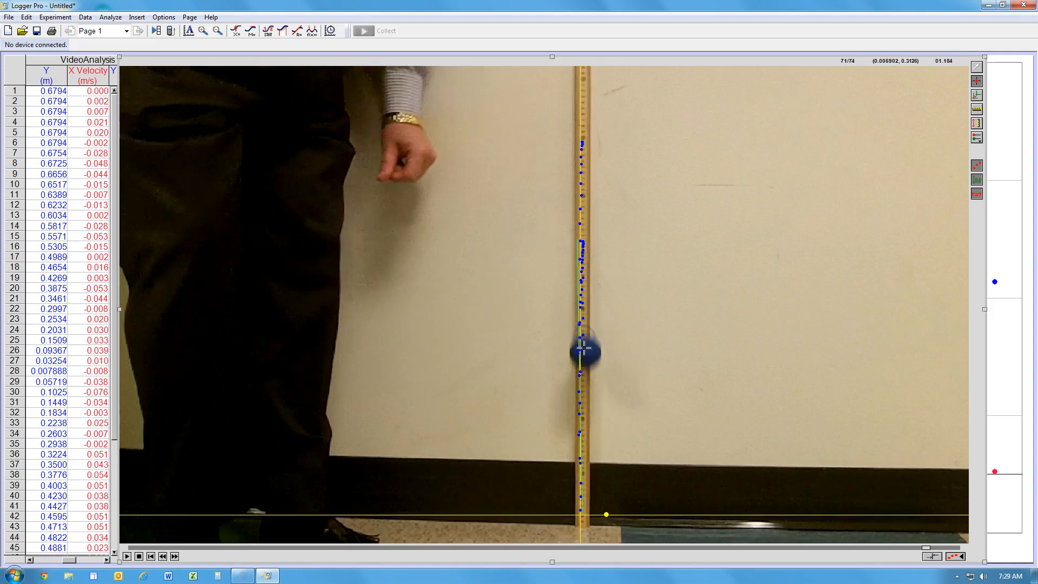
pyautogui.click(583, 353)
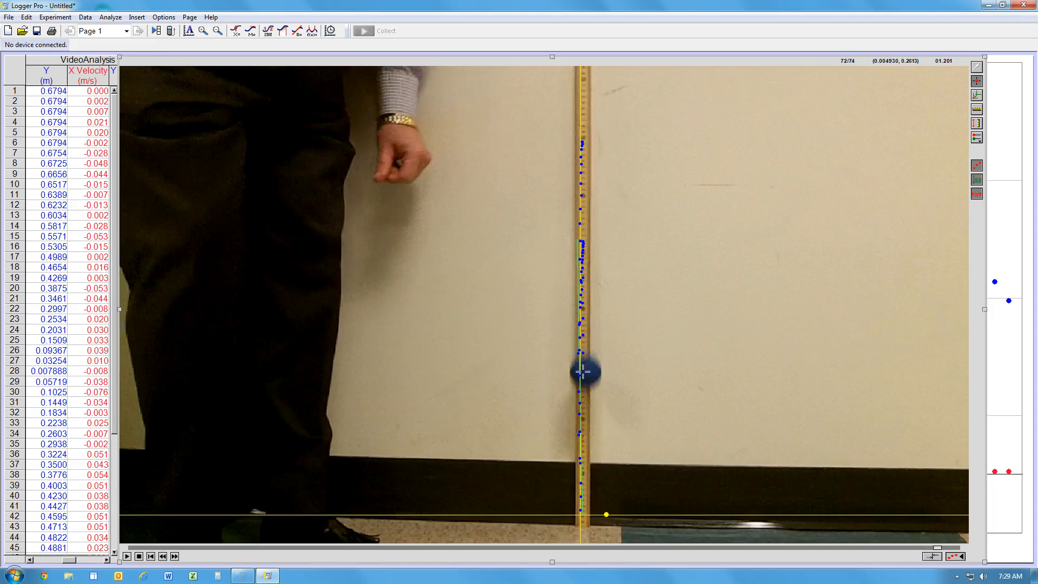
pyautogui.click(582, 372)
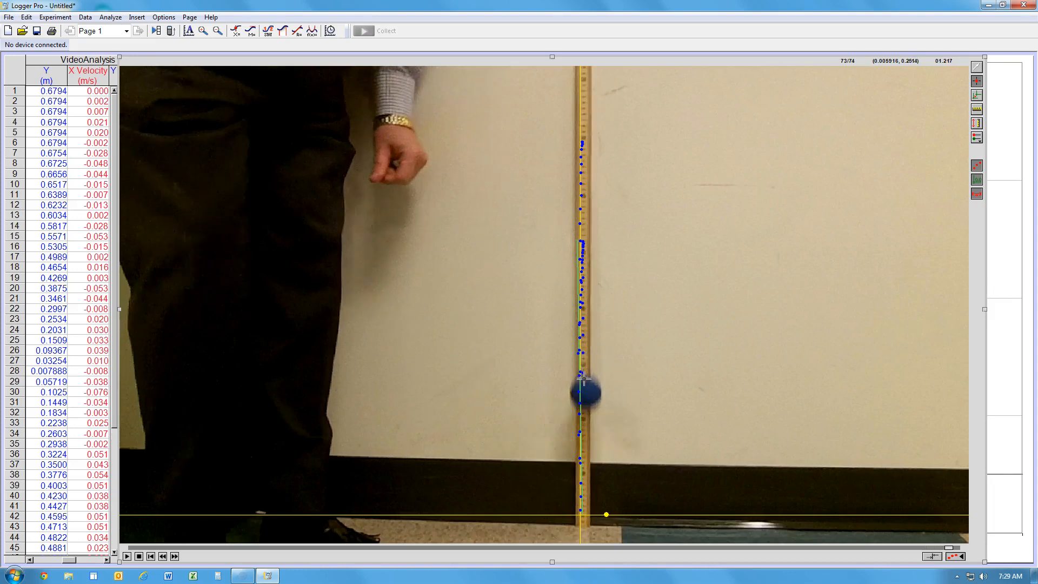
pyautogui.click(581, 393)
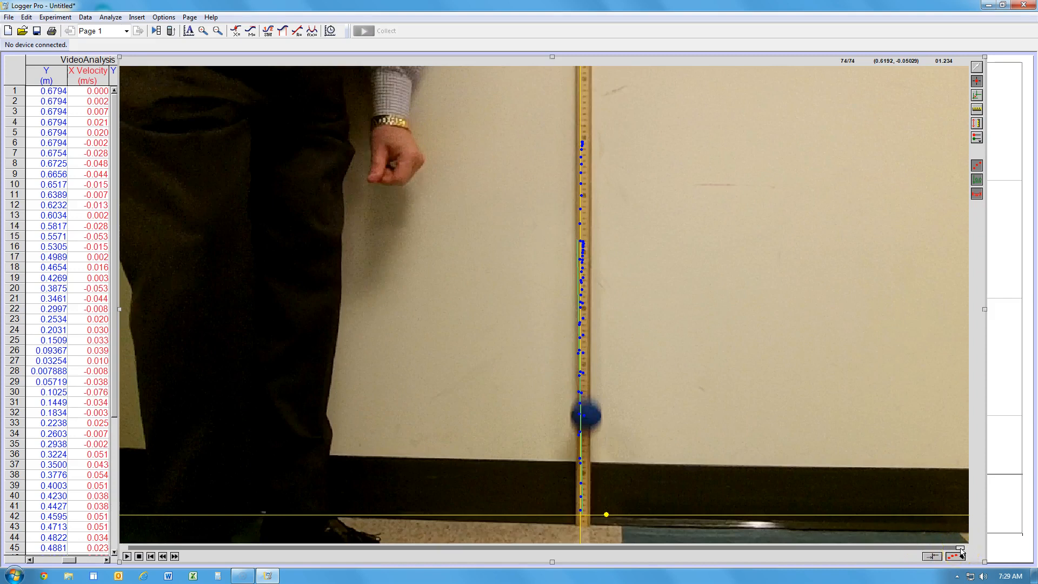
# - Leave point marking, shrink the movie to a small thumbnail and bring the position-time graph in front of it
pyautogui.click(977, 68)
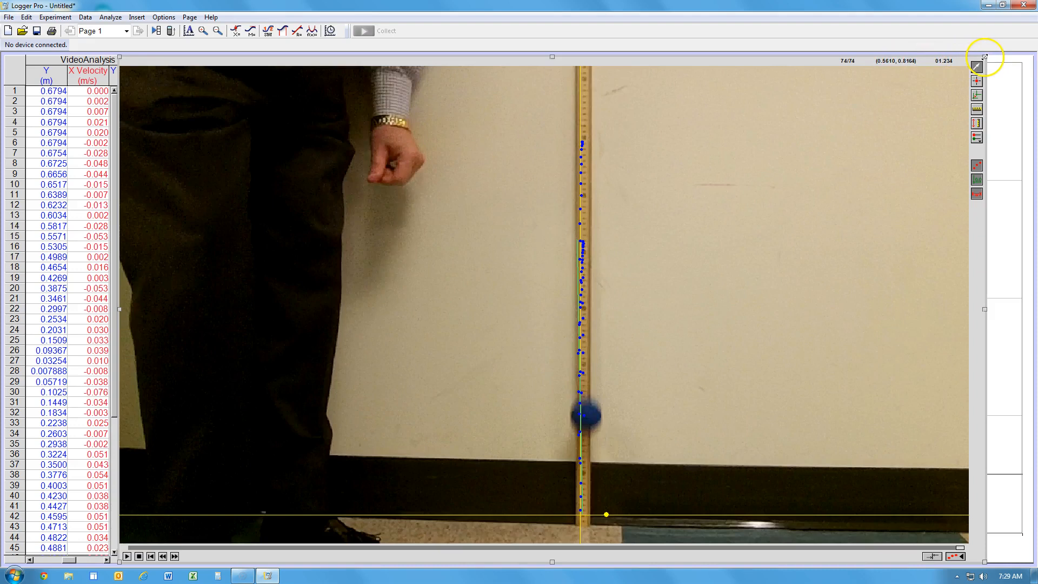
pyautogui.moveTo(984, 56); pyautogui.dragTo(459, 397)
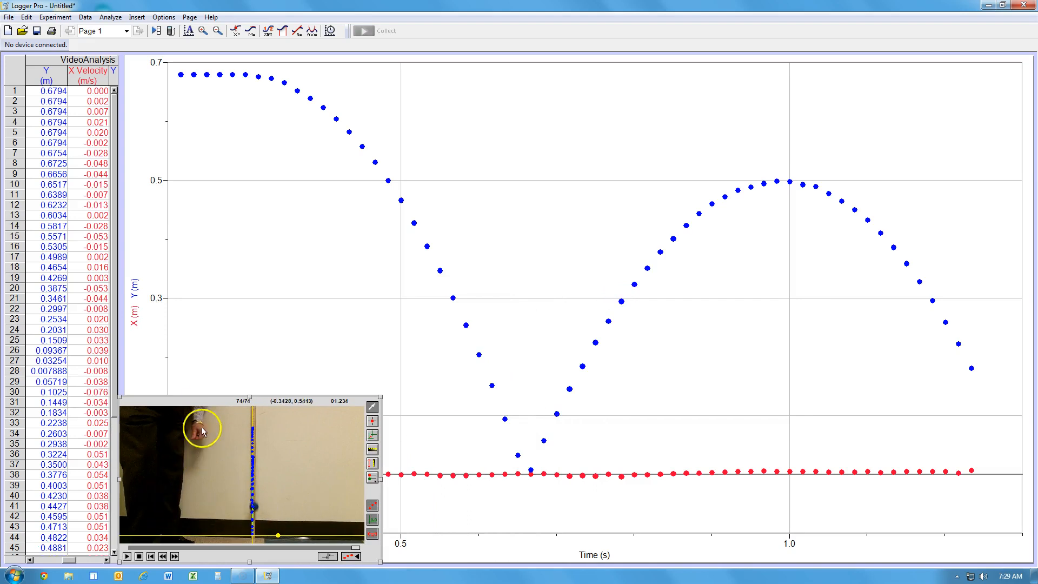
pyautogui.click(305, 237)
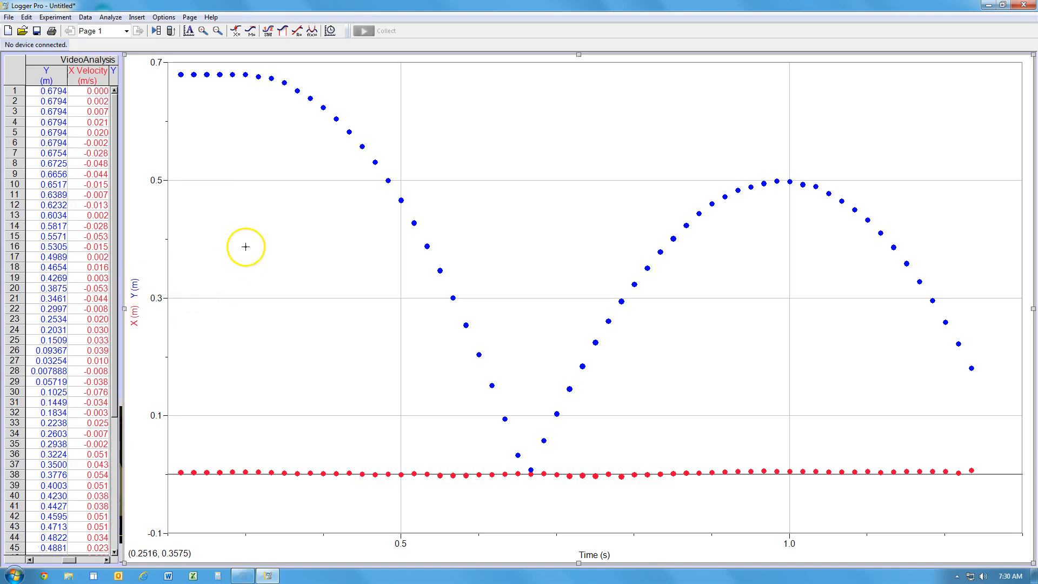
# - Remove the X (m) column from the graph's Y-axis in the graph options, keeping only Y (m) plotted against time
pyautogui.rightClick(282, 239)
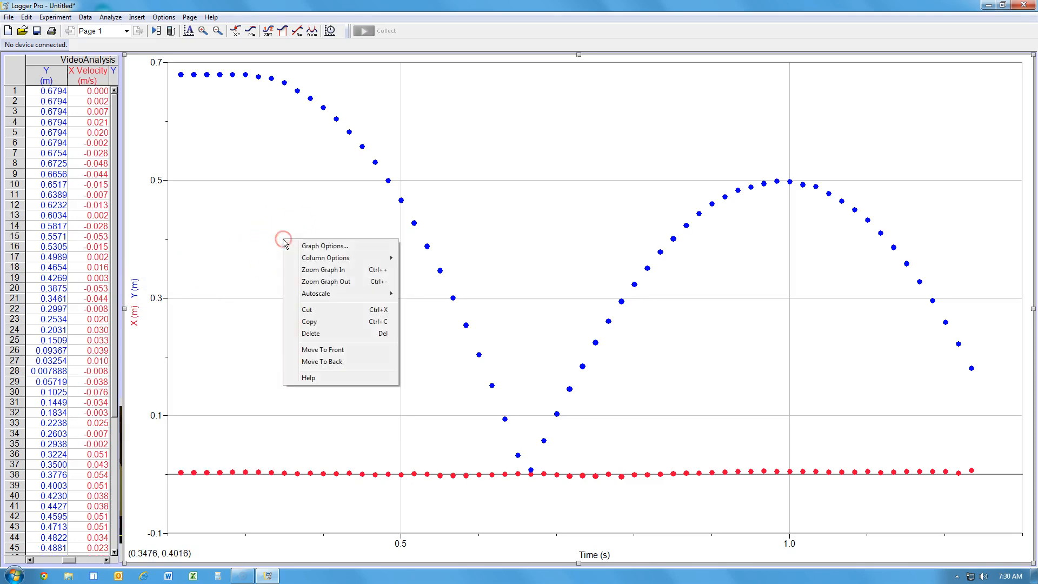
pyautogui.click(312, 247)
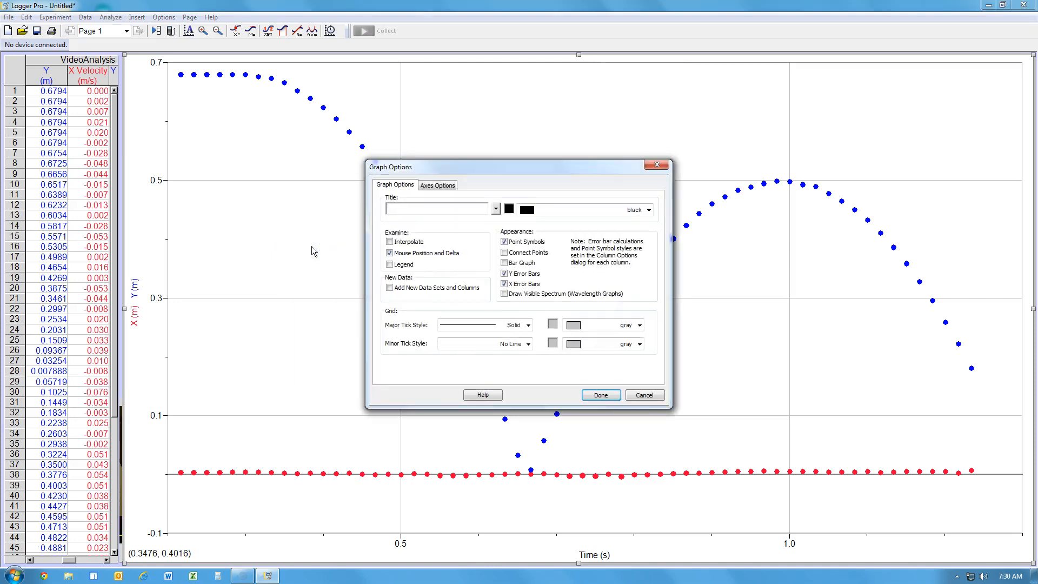
pyautogui.click(437, 187)
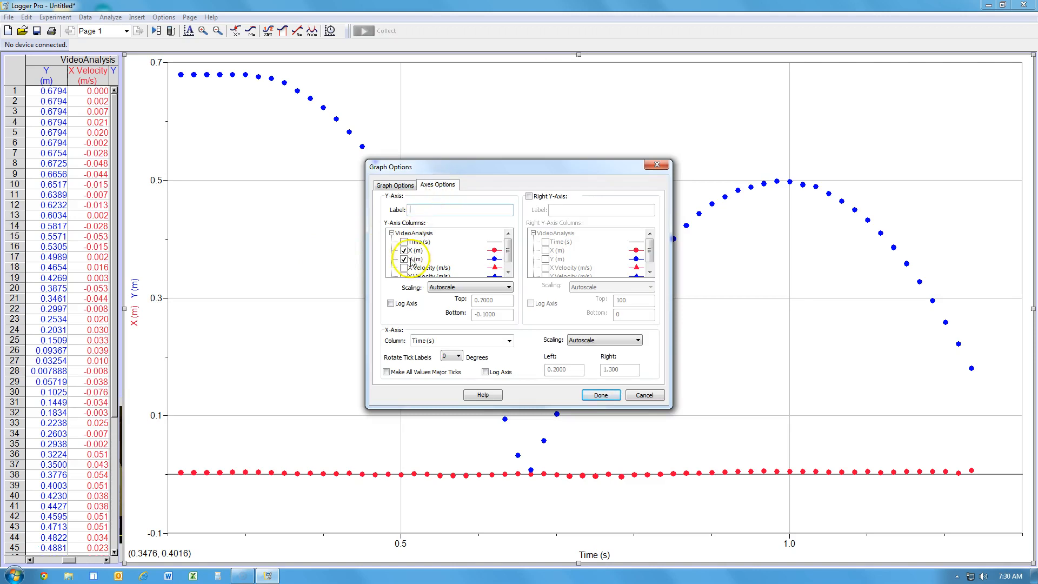
pyautogui.click(405, 250)
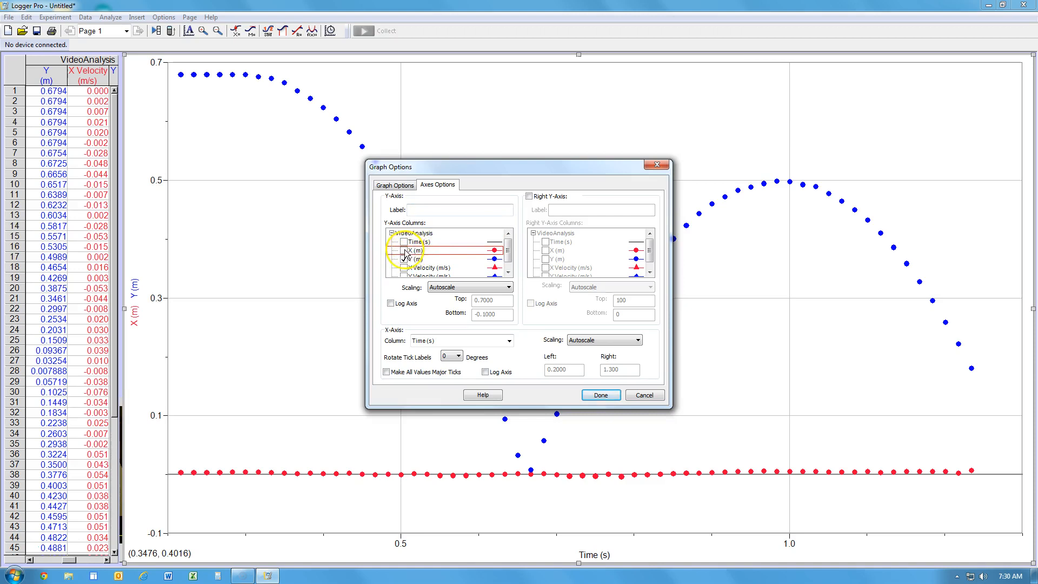
pyautogui.click(601, 395)
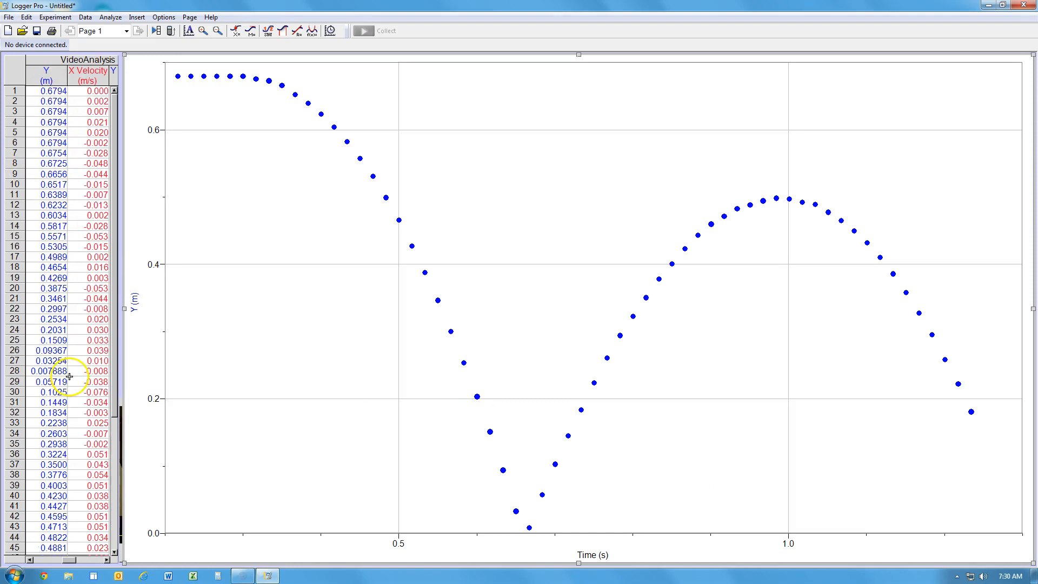
# - Widen the data table, bring the Time column into view to review all position and velocity columns, and narrow the table again
pyautogui.click(15, 67)
pyautogui.moveTo(118, 309); pyautogui.dragTo(319, 314)
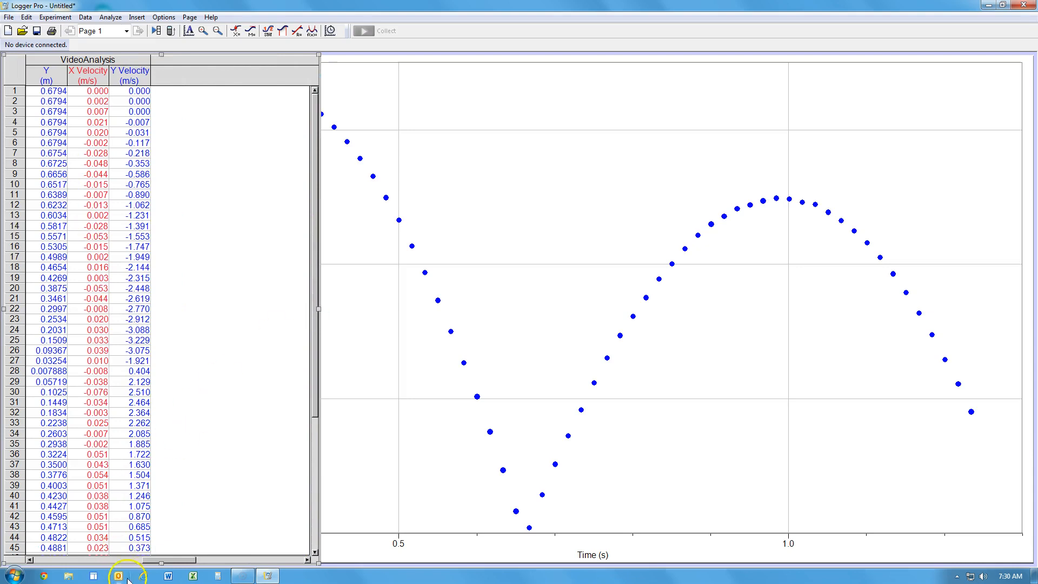
pyautogui.click(83, 563)
pyautogui.moveTo(82, 562); pyautogui.dragTo(38, 563)
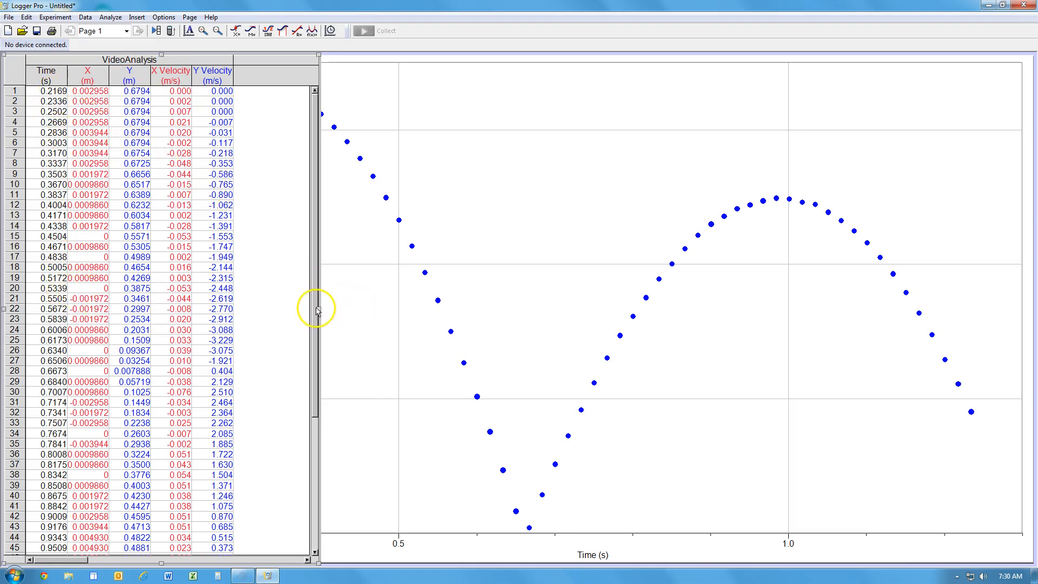
pyautogui.moveTo(319, 309); pyautogui.dragTo(95, 301)
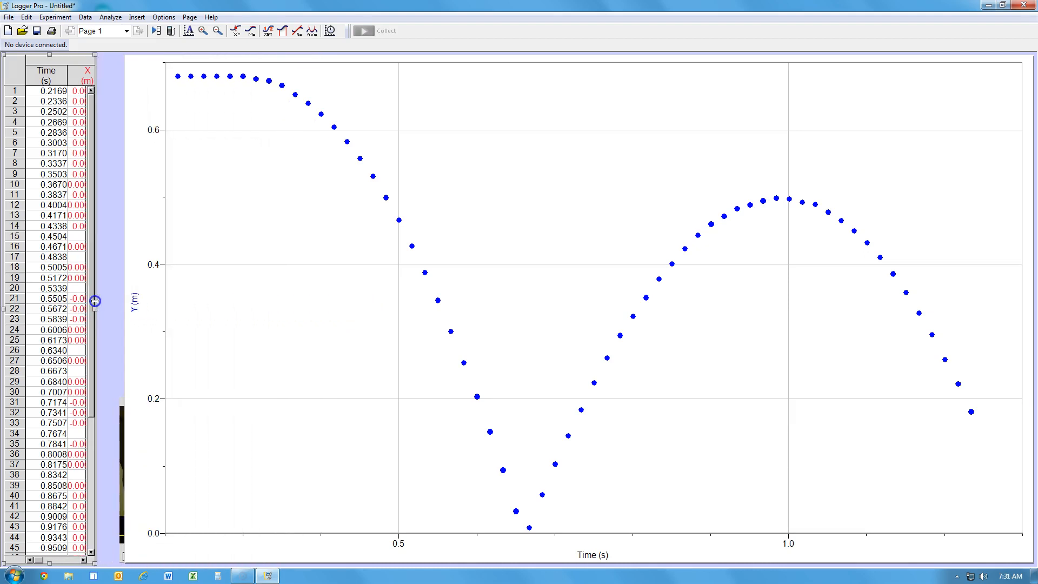
pyautogui.click(477, 211)
pyautogui.click(513, 207)
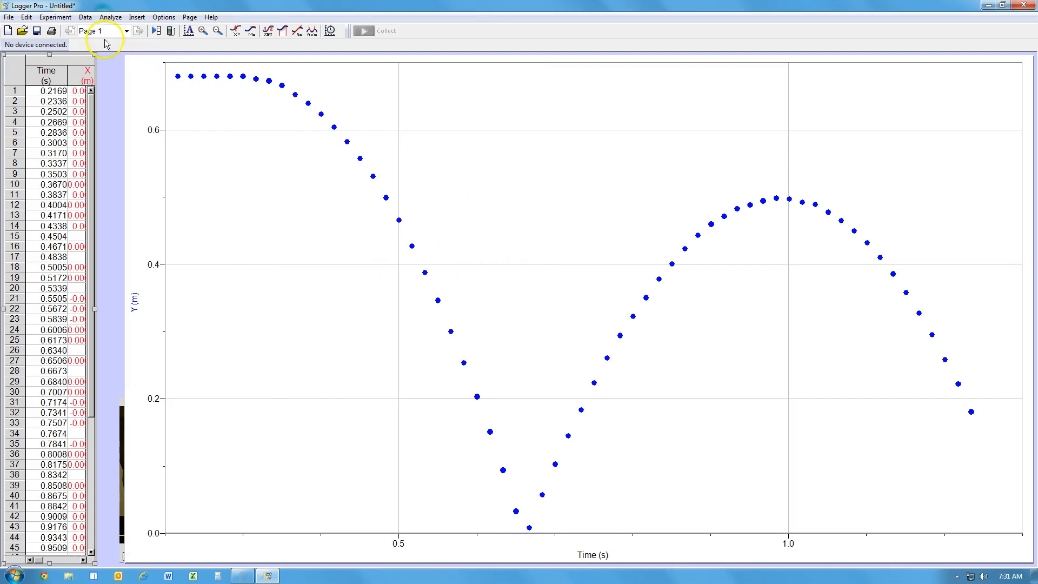
# - Insert a new graph and title it "Ek and Eg vs Time" in its graph options
pyautogui.click(137, 18)
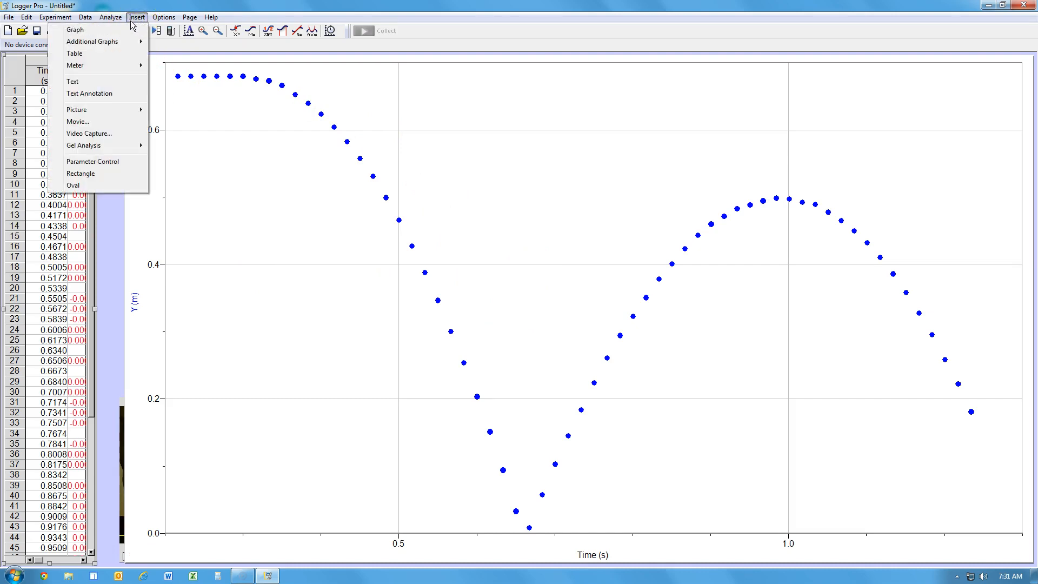
pyautogui.click(123, 30)
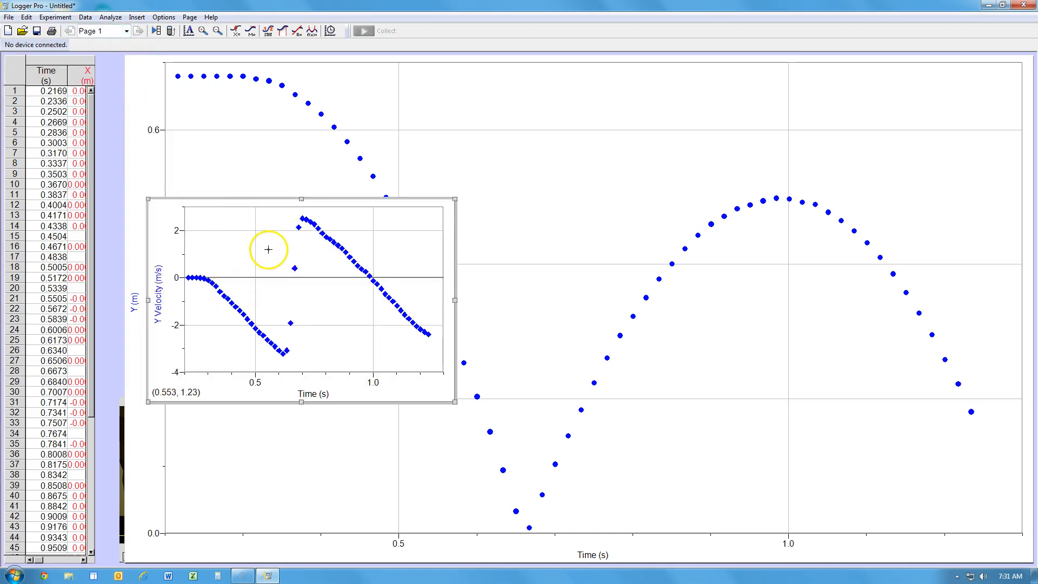
pyautogui.rightClick(220, 249)
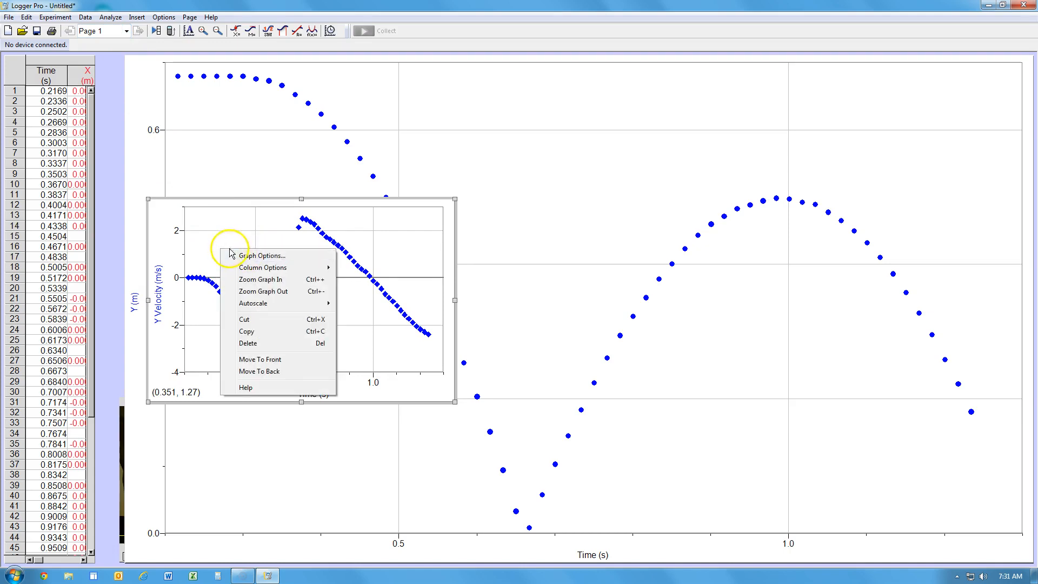
pyautogui.click(247, 256)
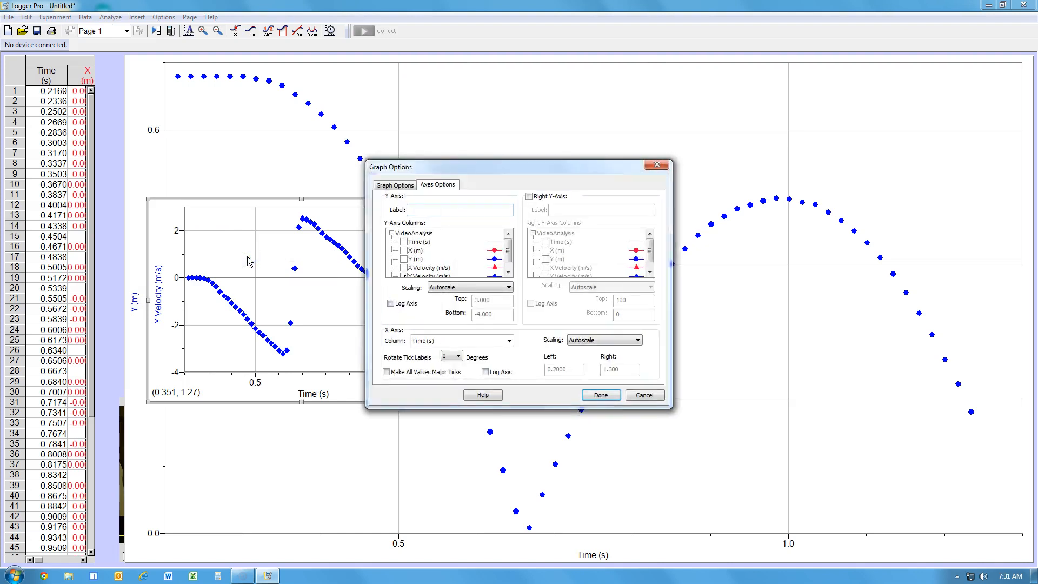
pyautogui.click(395, 185)
pyautogui.click(406, 208)
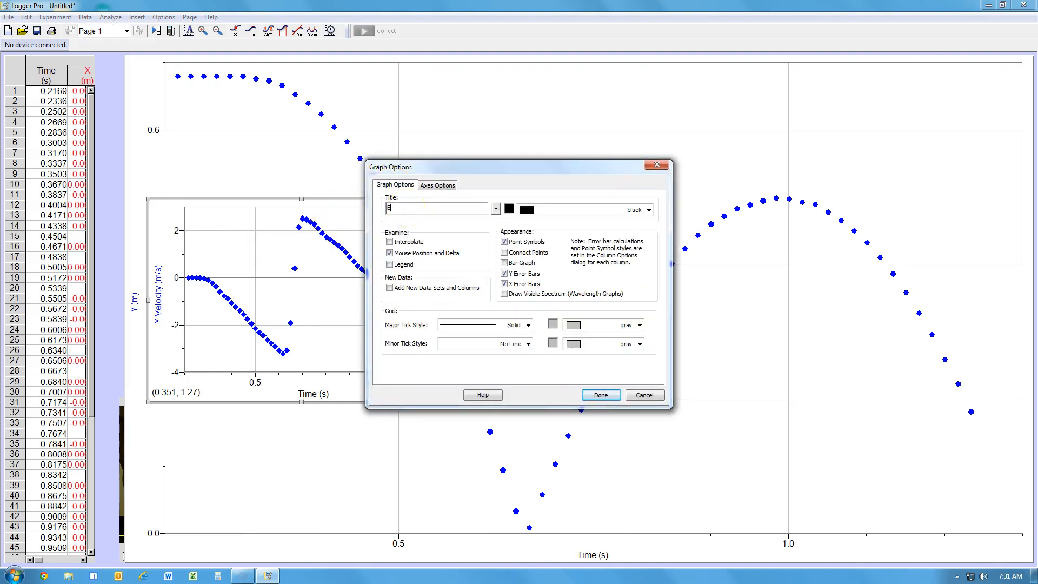
pyautogui.write('Ek and Eg vs Time')
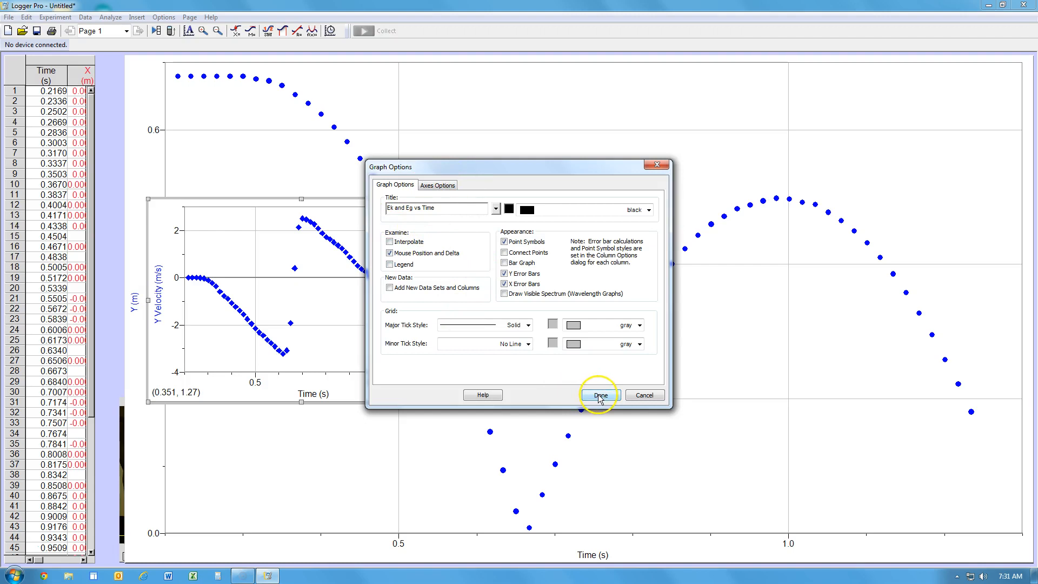
# - Remove Y Velocity from the new graph's Y-axis columns and accept an empty Y-axis
pyautogui.click(436, 187)
pyautogui.moveTo(509, 247); pyautogui.dragTo(508, 256)
pyautogui.click(404, 267)
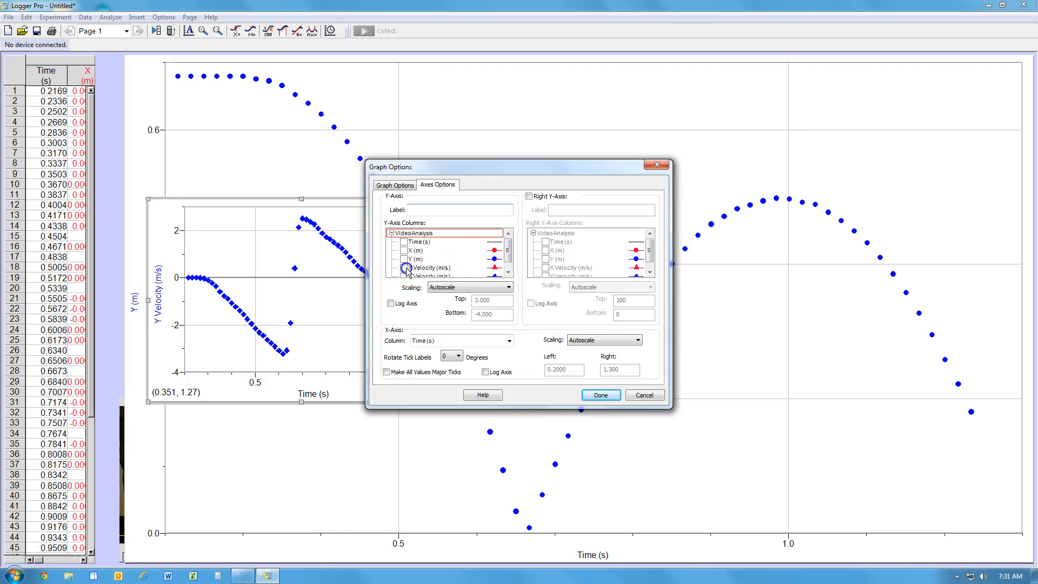
pyautogui.click(595, 398)
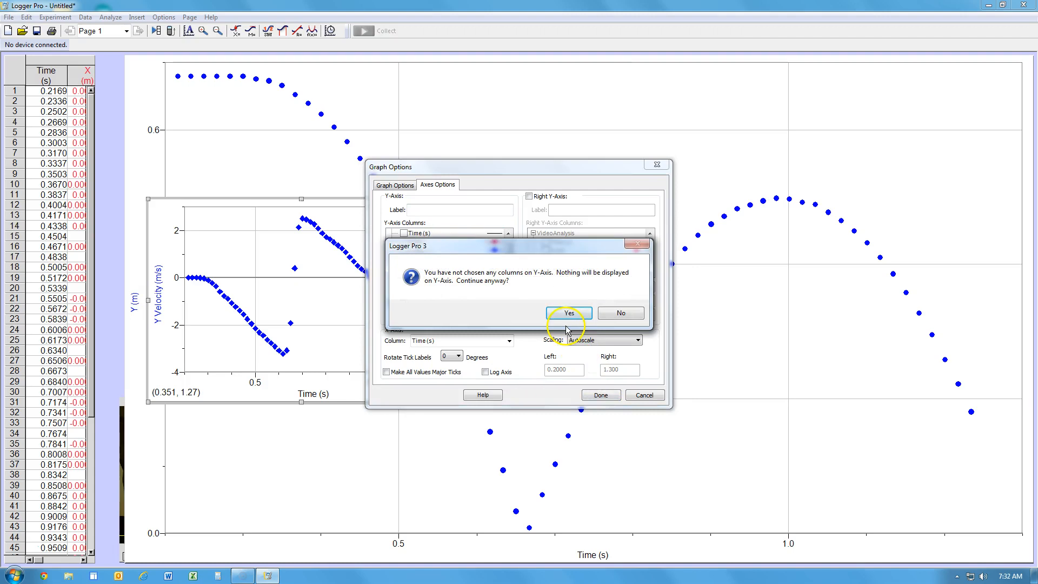
pyautogui.click(569, 314)
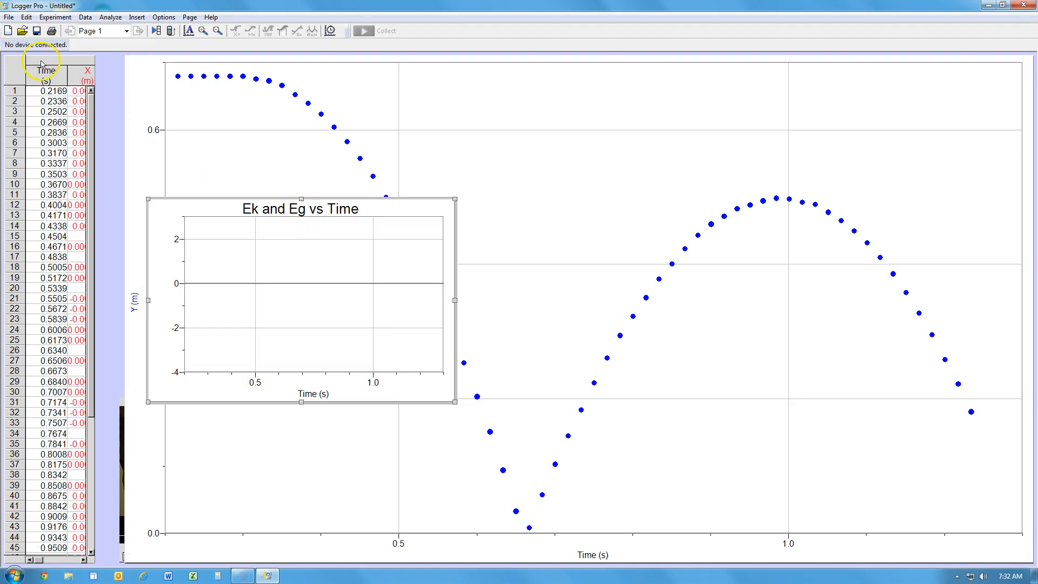
# - Widen the data table and start a new calculated column named Kinetic Energy with short name Ek and units J
pyautogui.click(16, 63)
pyautogui.moveTo(96, 309); pyautogui.dragTo(526, 341)
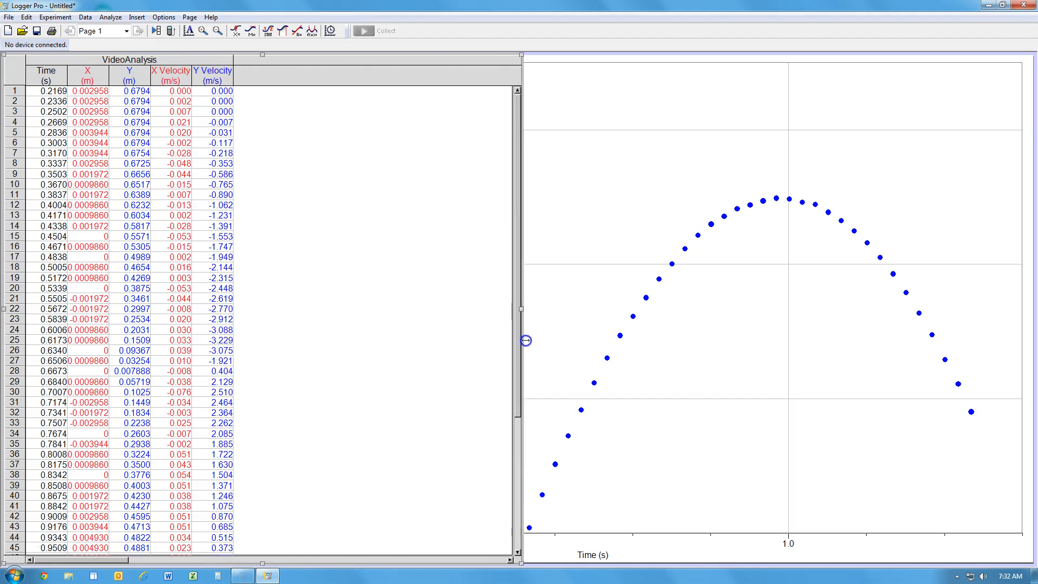
pyautogui.click(84, 17)
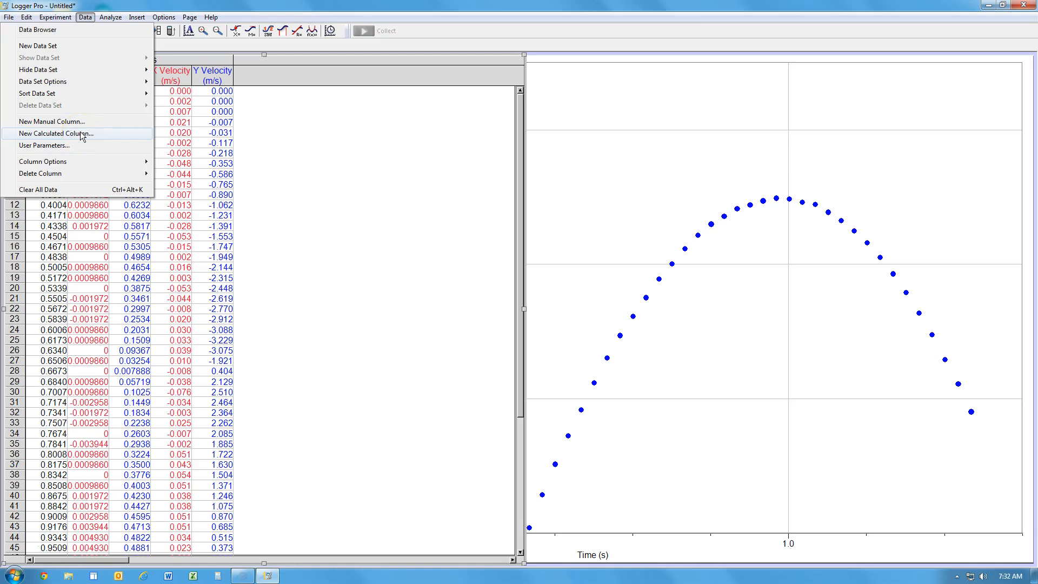
pyautogui.click(81, 134)
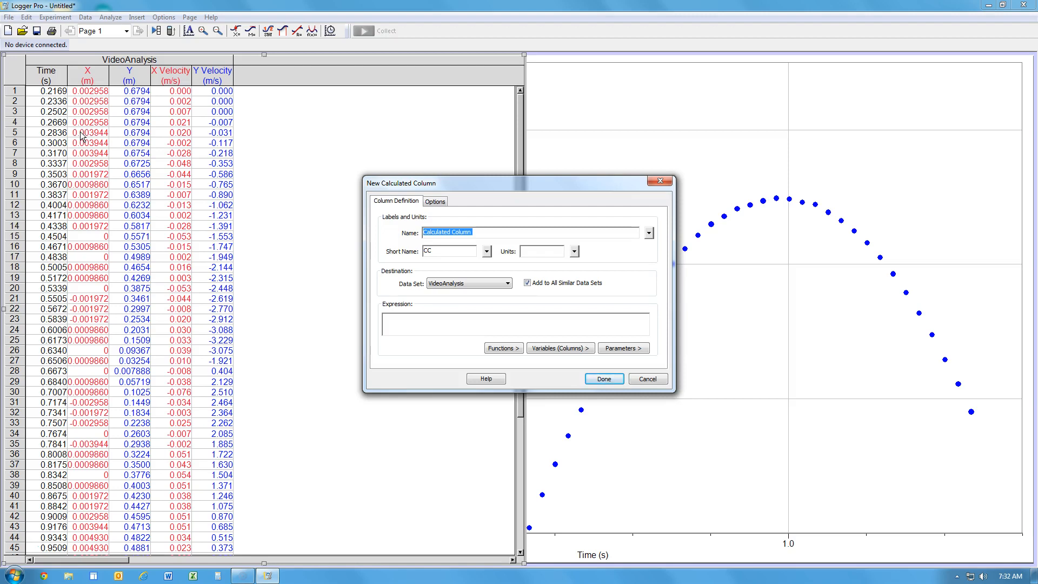
pyautogui.write('Kinetic Energy')
pyautogui.moveTo(434, 251); pyautogui.dragTo(416, 252)
pyautogui.write('Ek')
pyautogui.click(531, 250)
# - Define the Kinetic Energy expression as .5*.25*"Y Velocity"*"Y Velocity" and create the column
pyautogui.click(413, 318)
pyautogui.write('.5*.25*')
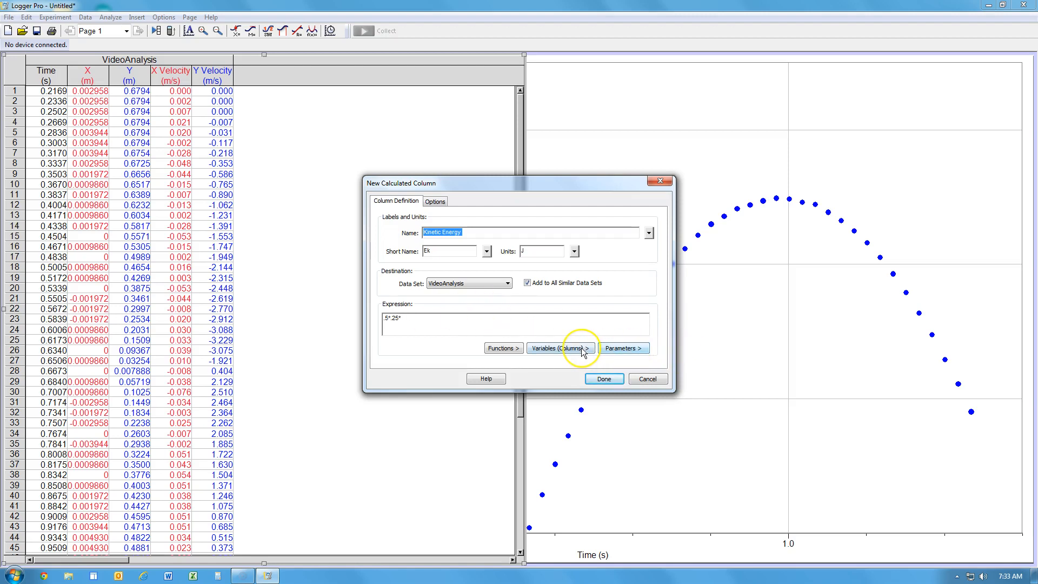
pyautogui.click(609, 348)
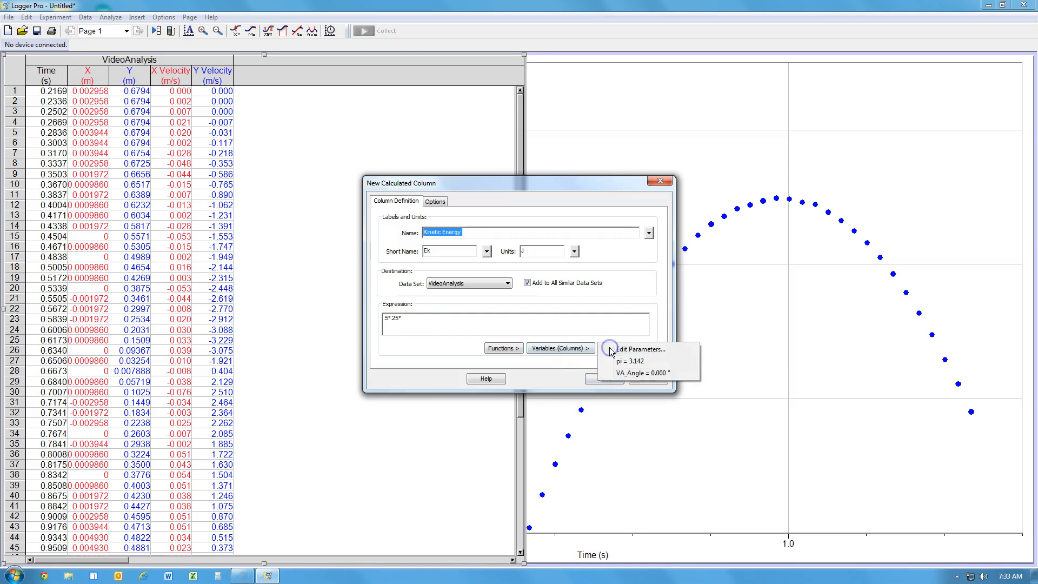
pyautogui.click(580, 348)
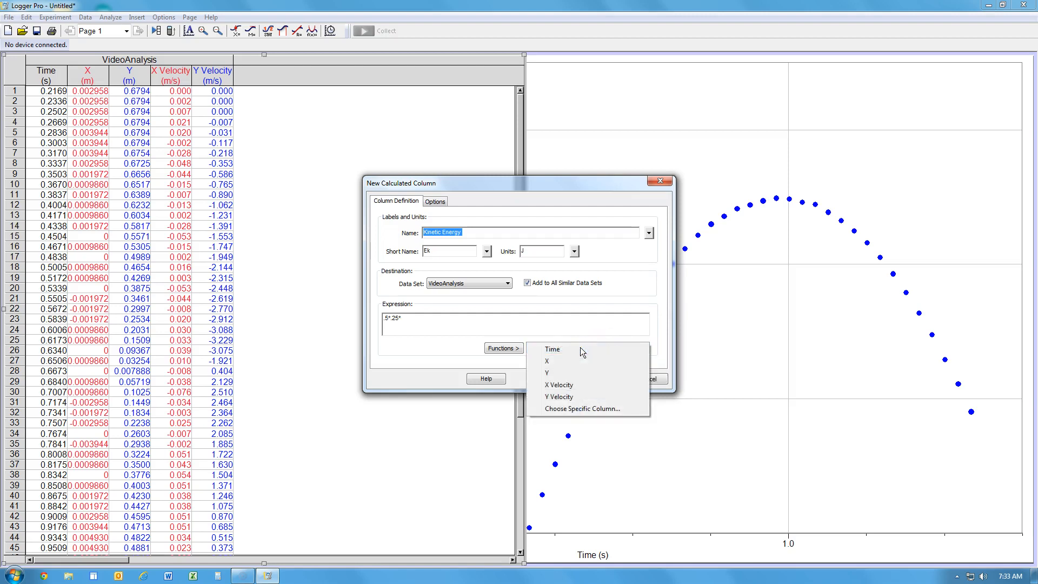
pyautogui.click(566, 398)
pyautogui.click(559, 398)
pyautogui.click(559, 399)
pyautogui.click(506, 349)
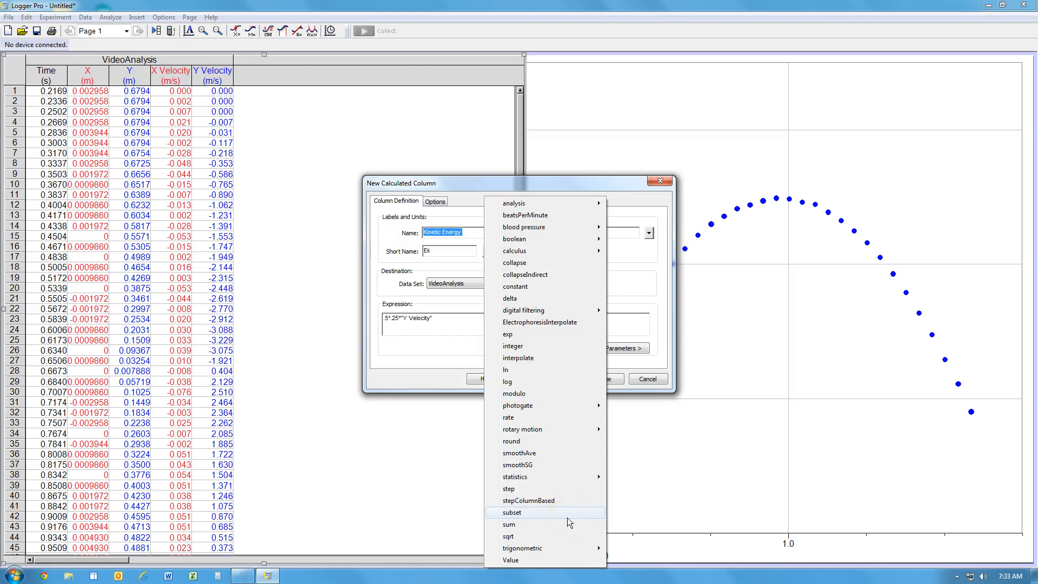
pyautogui.click(442, 318)
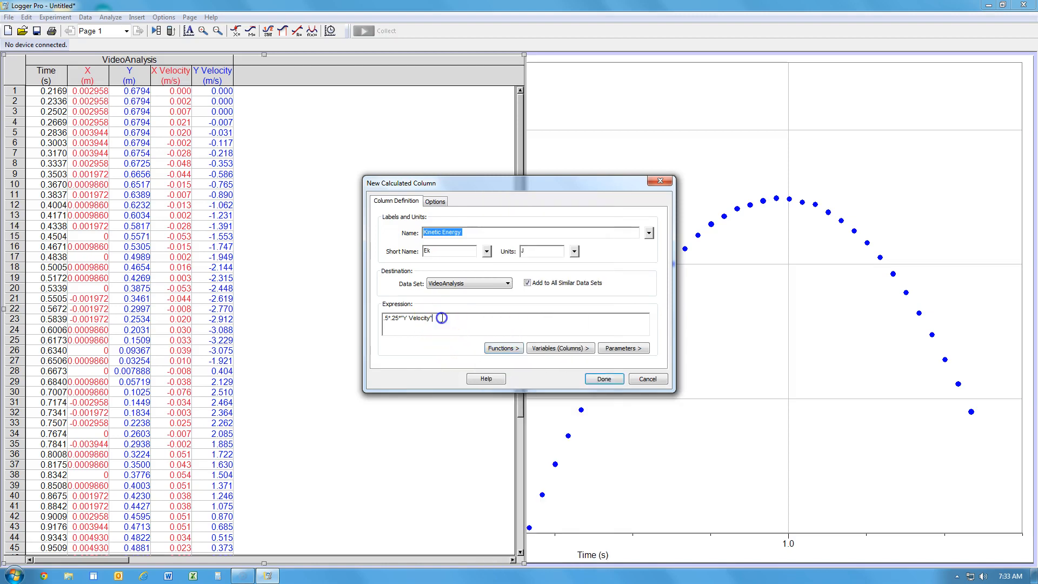
pyautogui.write('^')
pyautogui.click(546, 348)
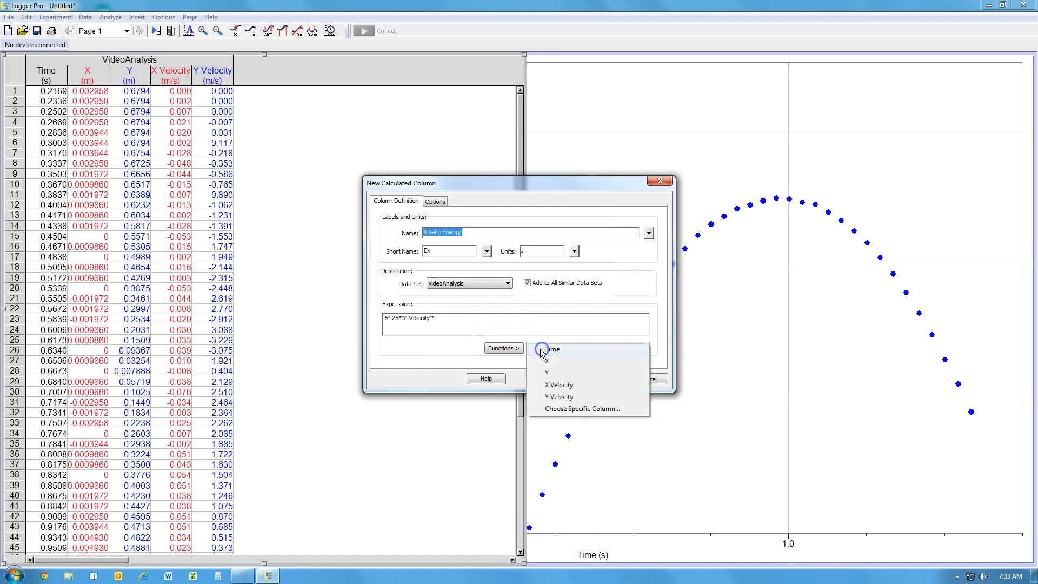
pyautogui.click(559, 398)
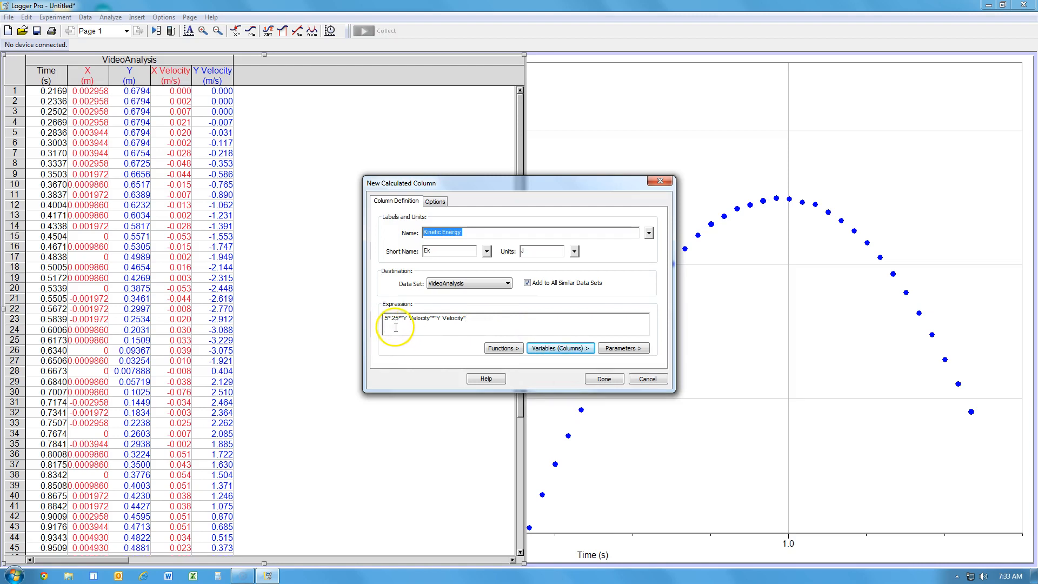
pyautogui.click(417, 325)
pyautogui.click(597, 379)
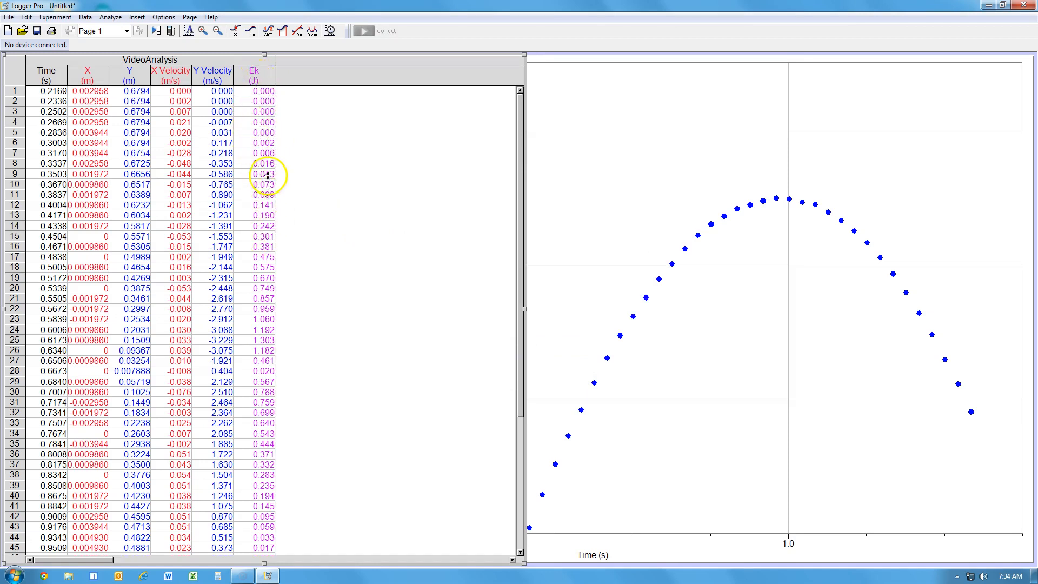
# - Start another calculated column named Gravitational Potential Energy with short name Eg and units J
pyautogui.click(85, 17)
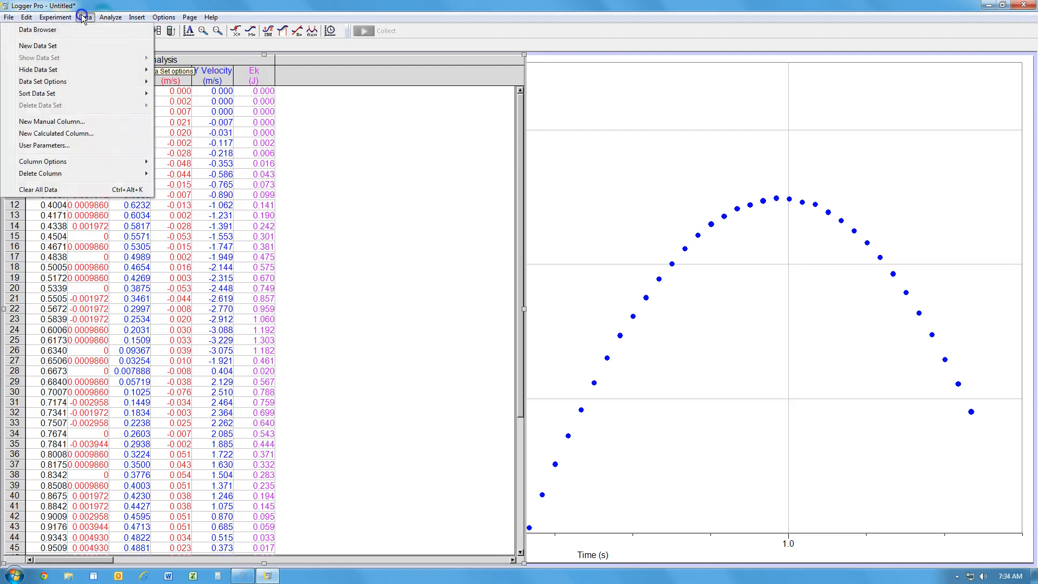
pyautogui.click(67, 133)
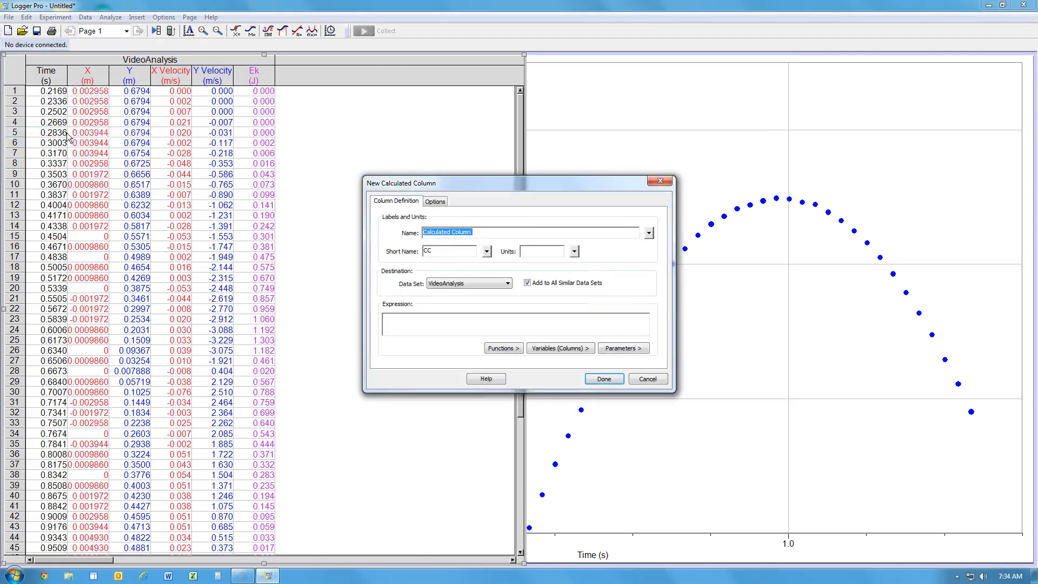
pyautogui.write('Gravitational Potential Energy')
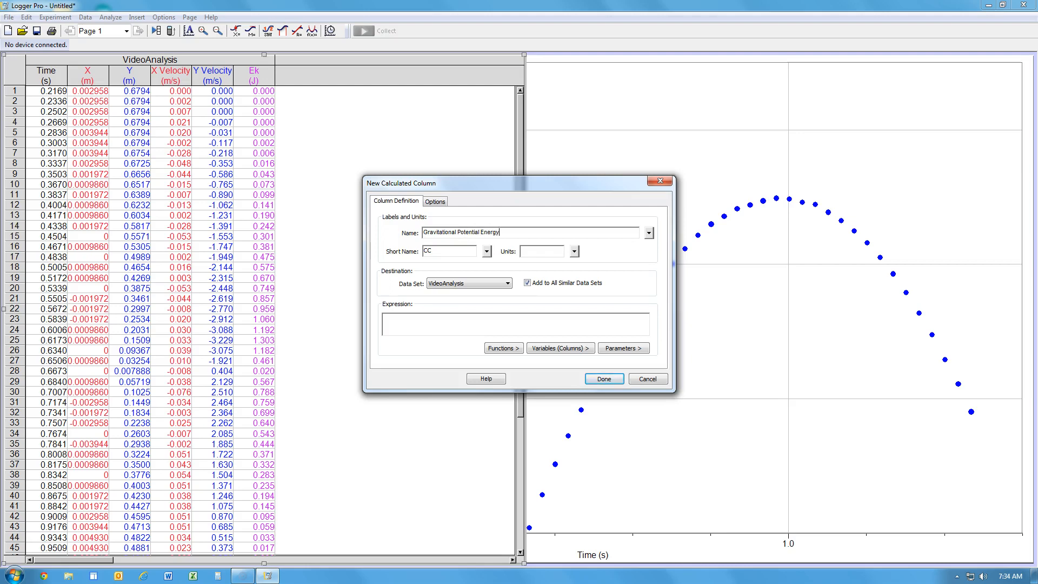
pyautogui.moveTo(439, 251); pyautogui.dragTo(414, 251)
pyautogui.write('Eg')
pyautogui.click(532, 249)
# - Define the Gravitational Potential Energy expression as .25*10*"Y" and create the column
pyautogui.click(455, 319)
pyautogui.write('.25*10*')
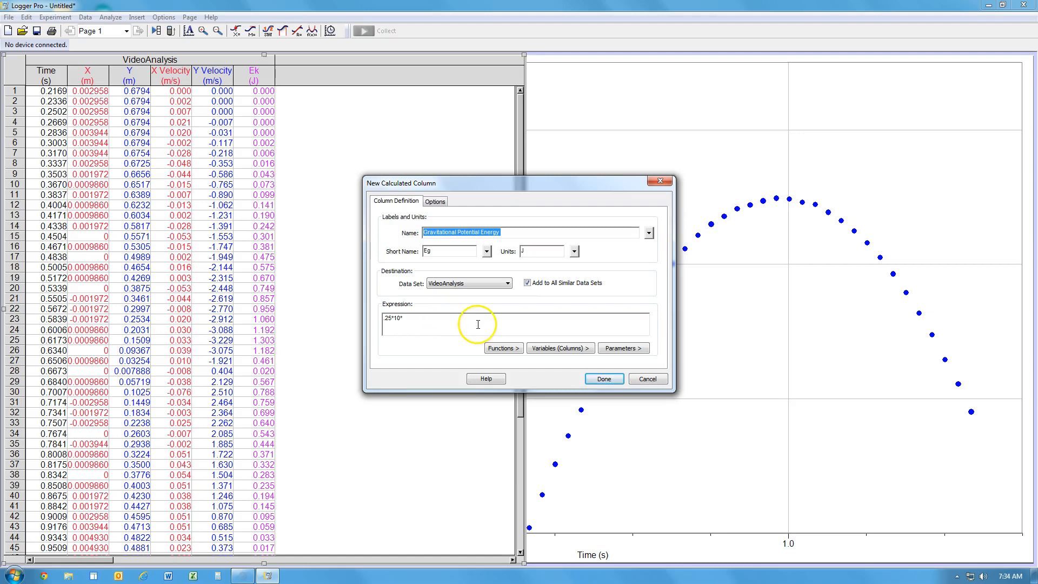
pyautogui.click(543, 351)
pyautogui.click(543, 352)
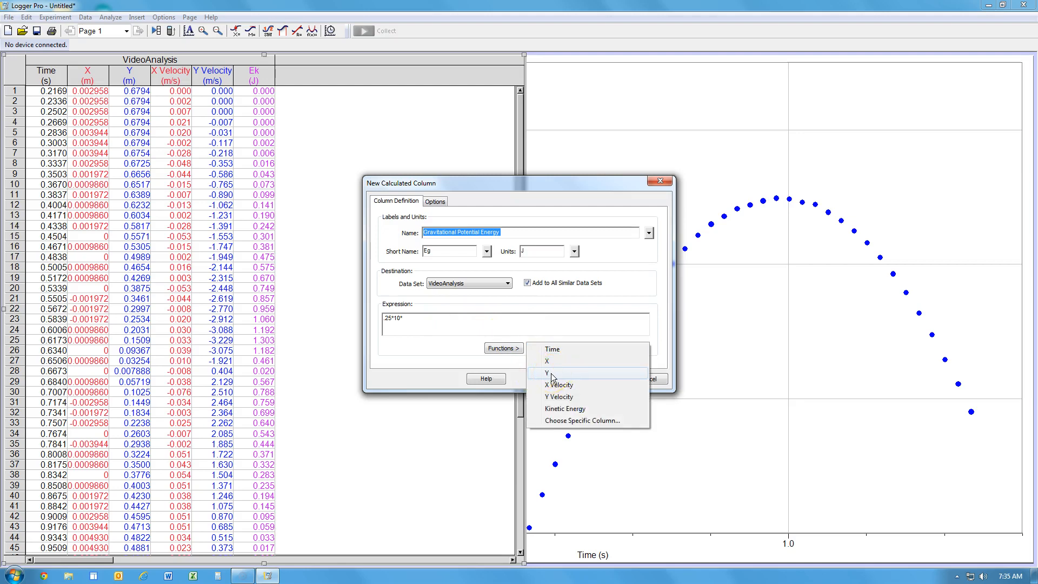
pyautogui.click(553, 374)
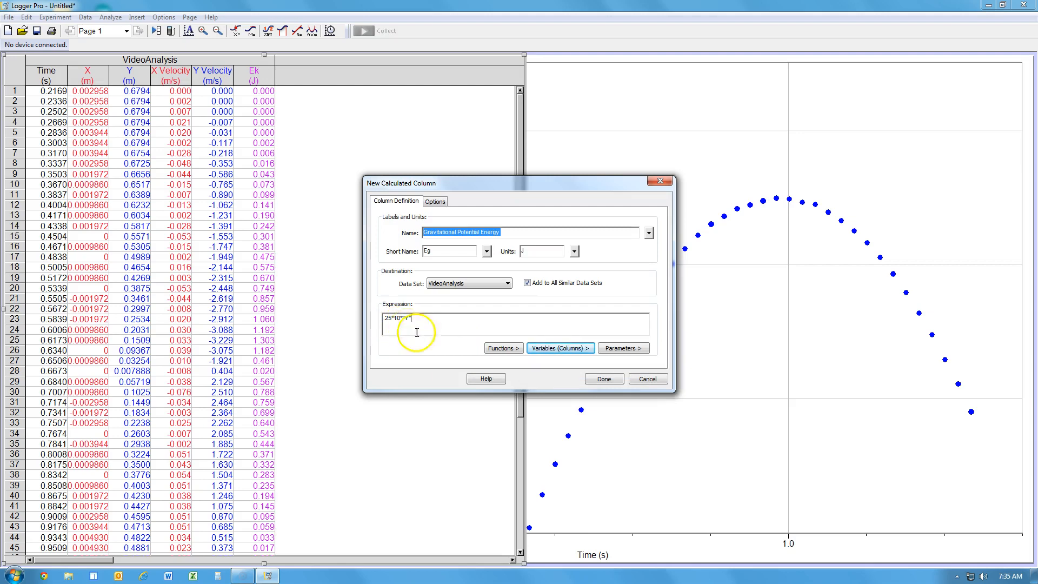
pyautogui.click(605, 381)
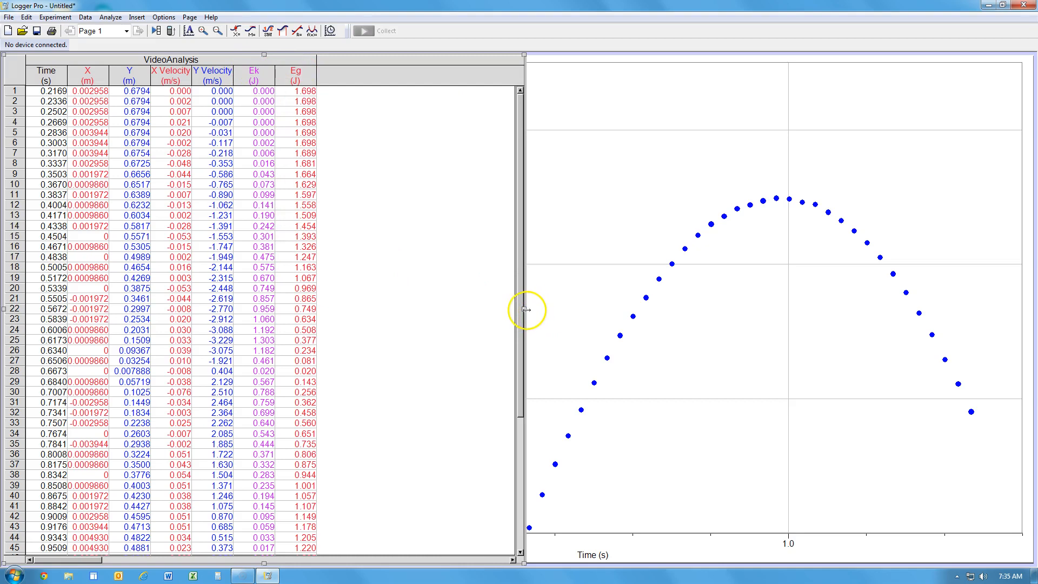
# - Narrow the data table to uncover the graphs and enlarge the Ek and Eg vs Time graph by its upper corner
pyautogui.moveTo(522, 309); pyautogui.dragTo(106, 296)
pyautogui.click(307, 300)
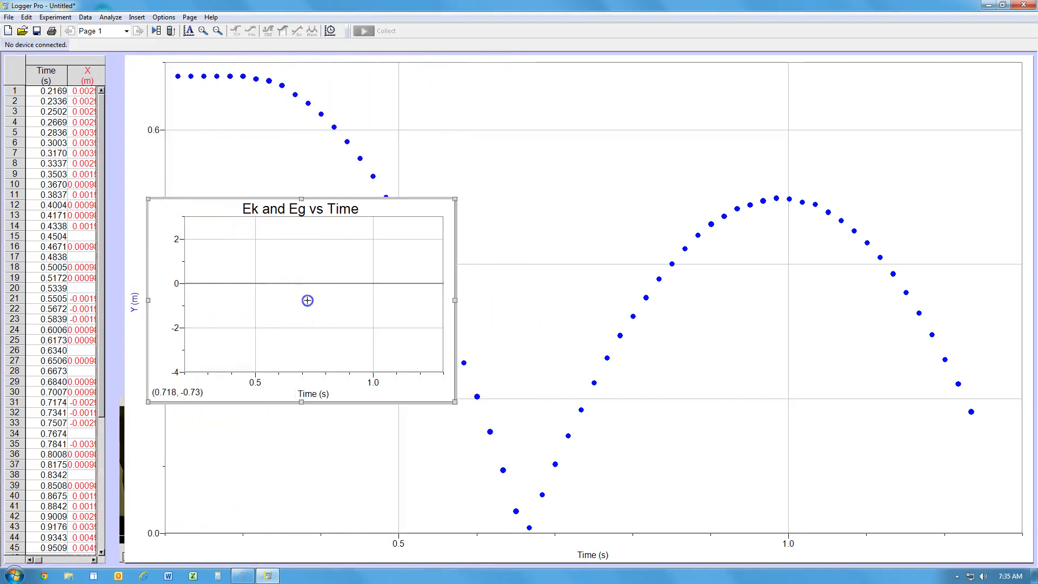
pyautogui.moveTo(456, 199); pyautogui.dragTo(606, 70)
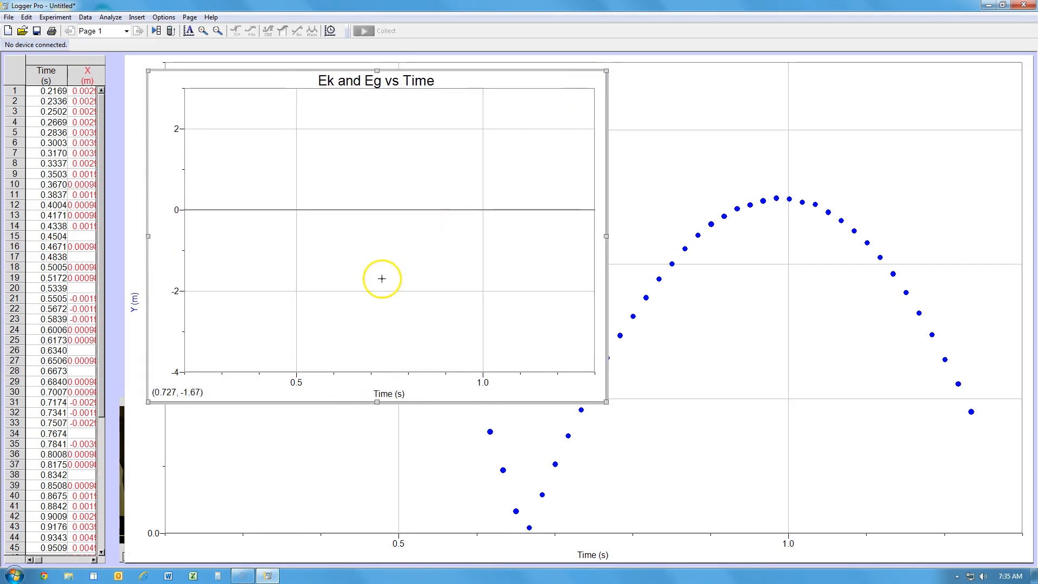
# - Plot Kinetic Energy and Gravitational Potential Energy on the y-axis of the Ek and Eg vs Time graph and enlarge the graph
pyautogui.rightClick(364, 254)
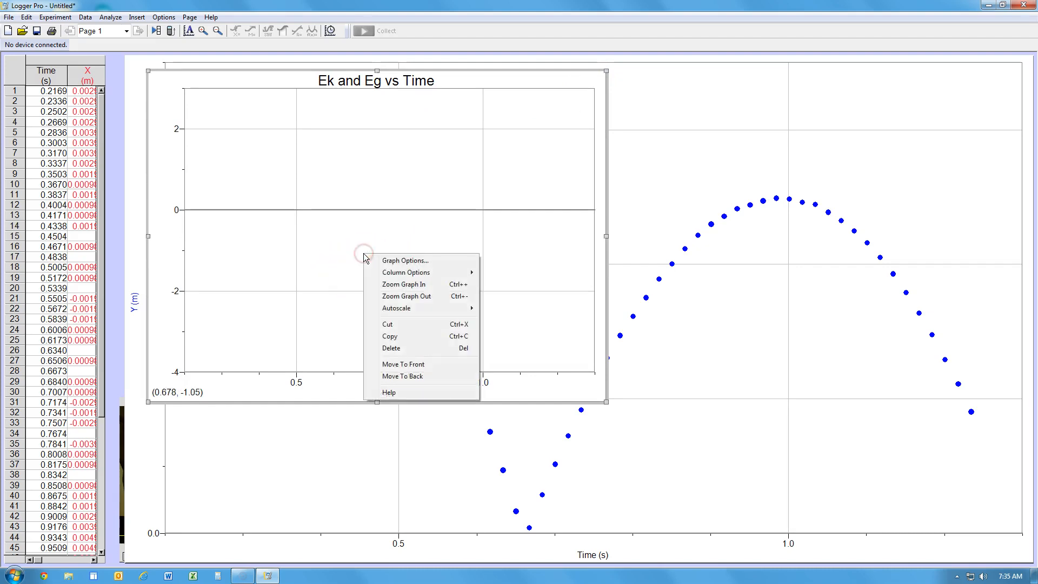
pyautogui.click(406, 262)
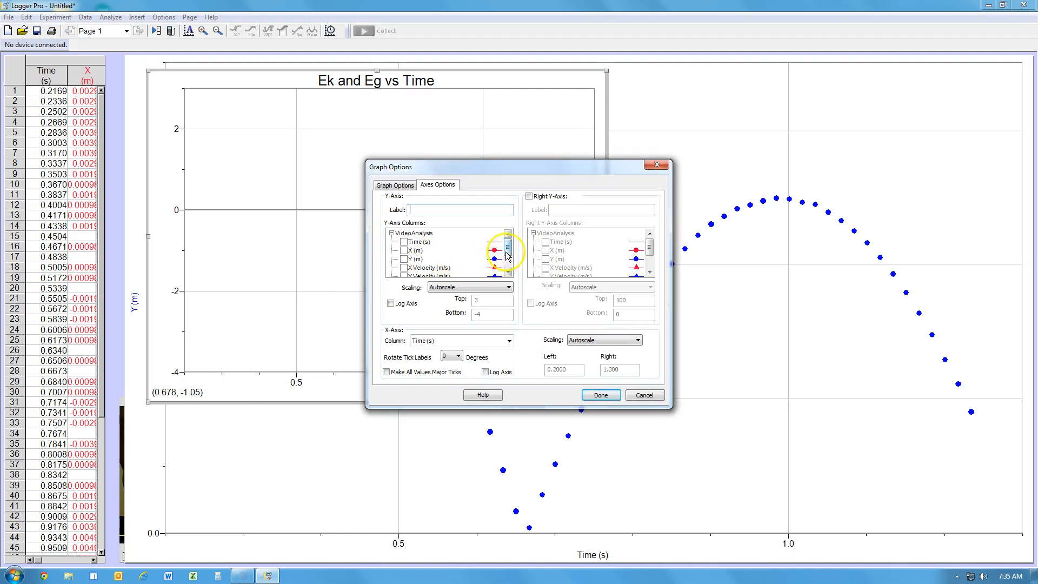
pyautogui.moveTo(508, 247); pyautogui.dragTo(509, 262)
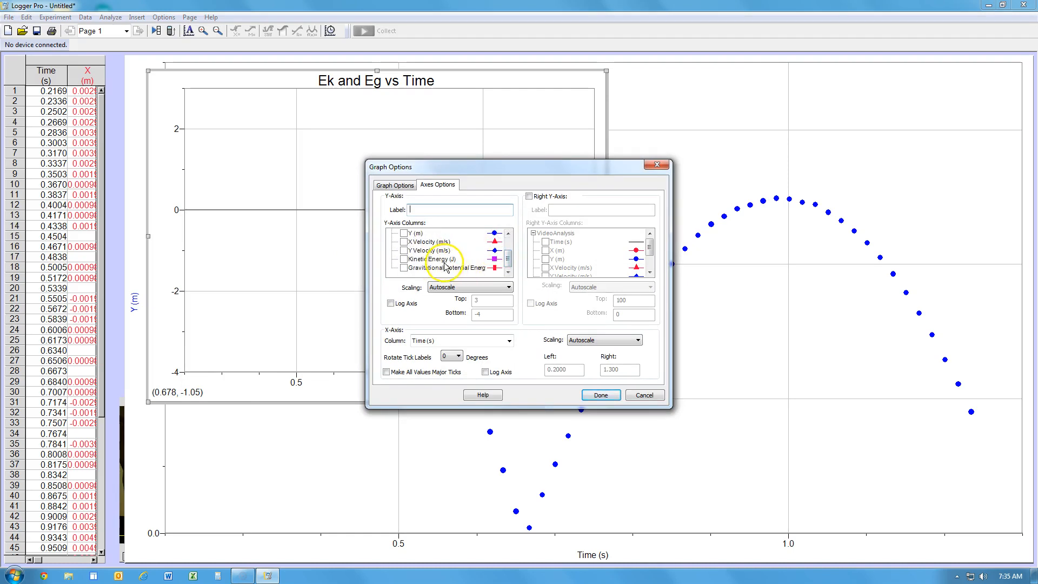
pyautogui.click(404, 259)
pyautogui.click(404, 269)
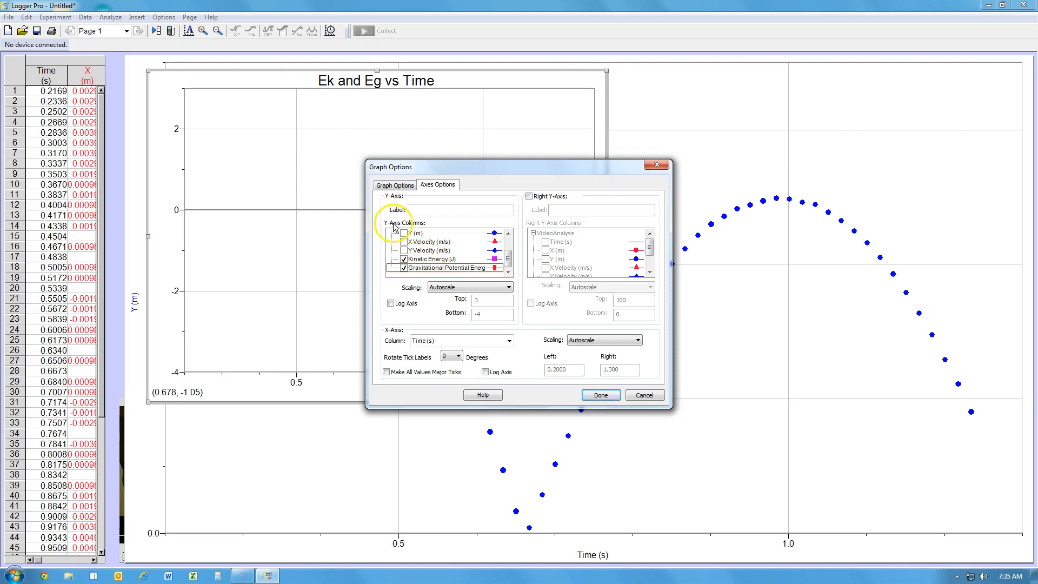
pyautogui.click(601, 395)
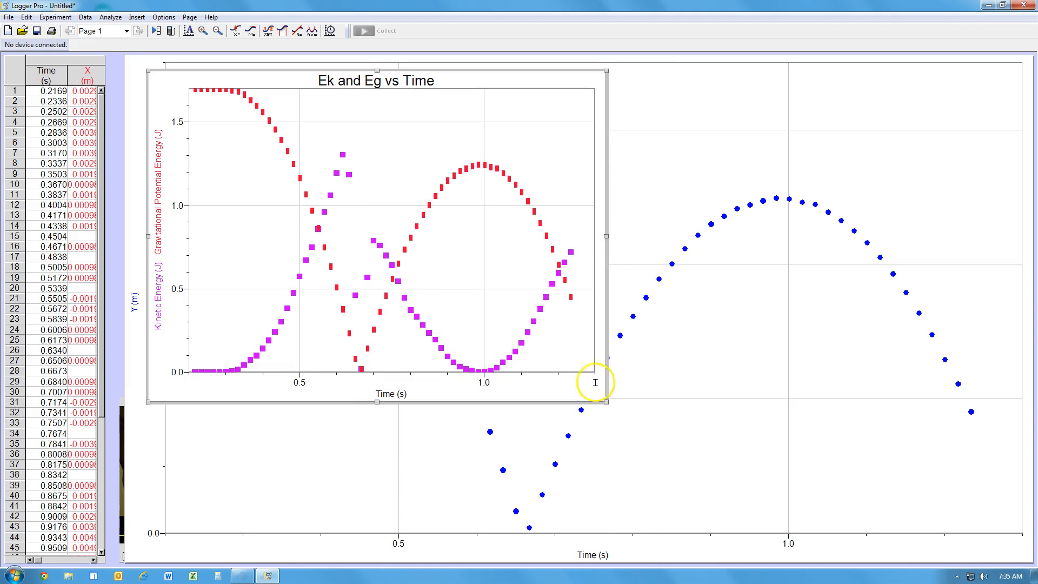
pyautogui.moveTo(607, 403); pyautogui.dragTo(929, 516)
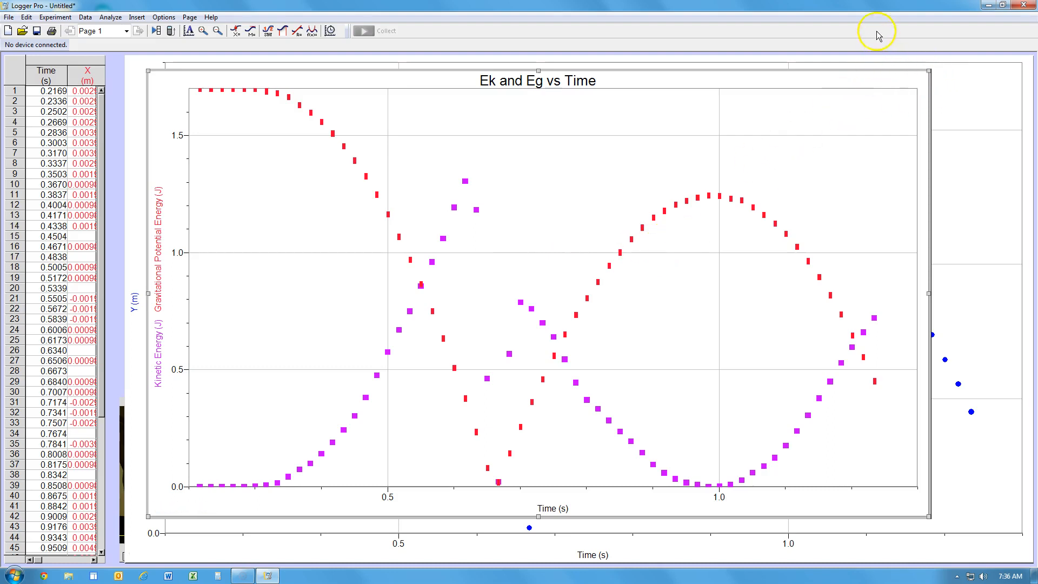
# - Widen the data table and start a new calculated column named Total Energy with short name Et and units J
pyautogui.click(58, 160)
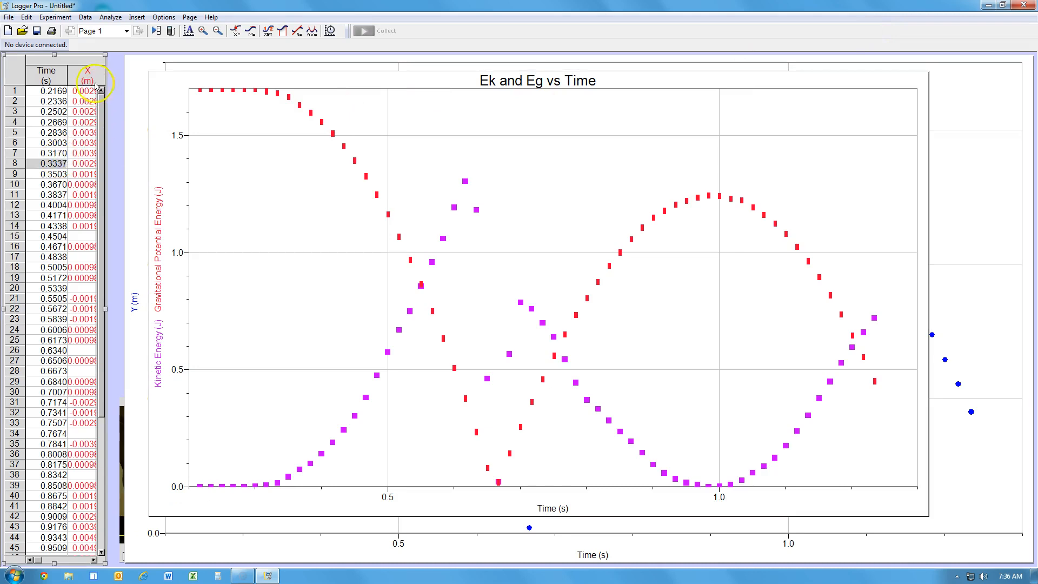
pyautogui.moveTo(113, 309); pyautogui.dragTo(562, 308)
pyautogui.click(84, 17)
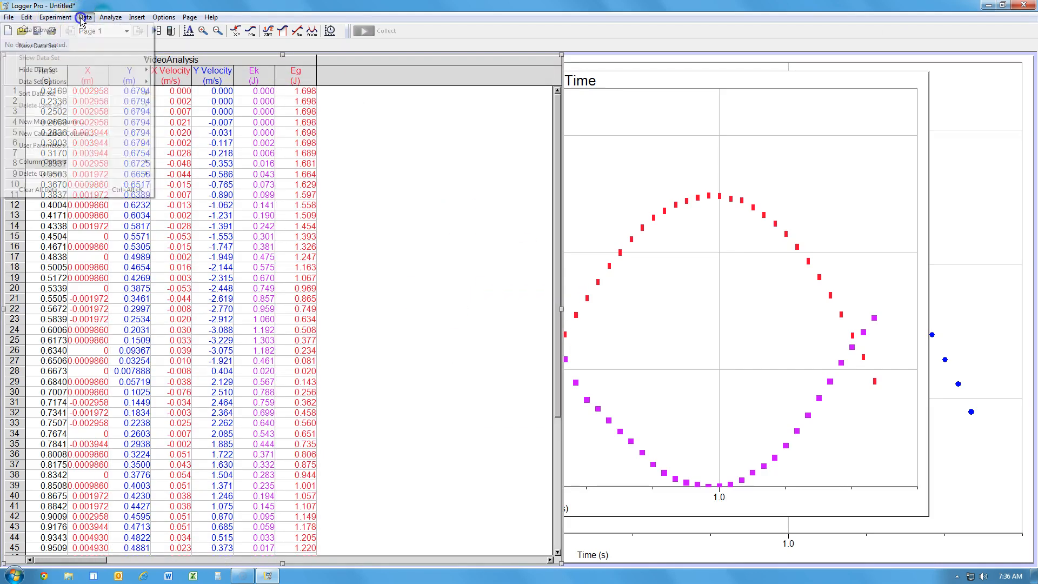
pyautogui.click(81, 134)
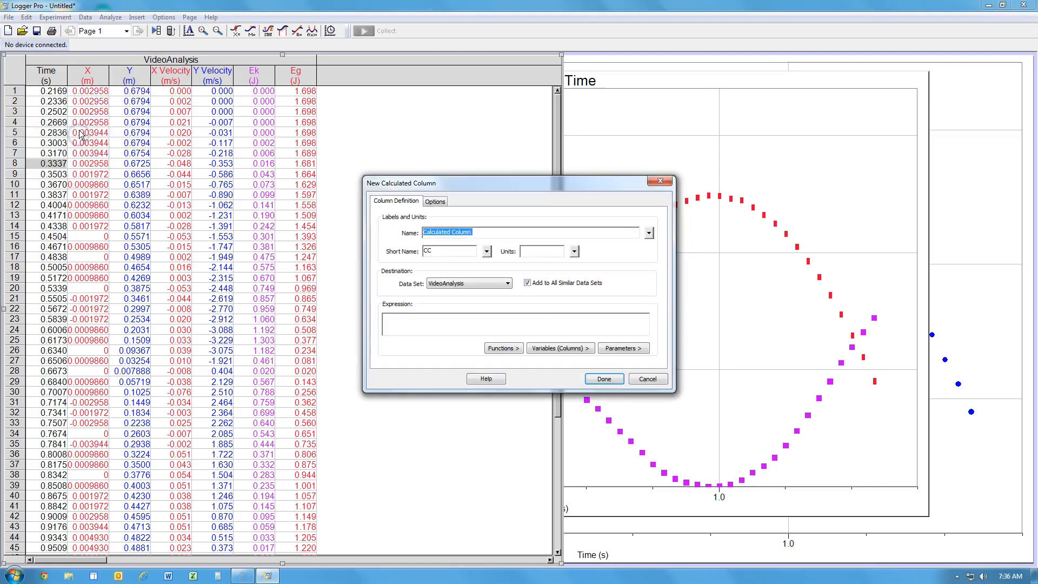
pyautogui.write('Total Energy')
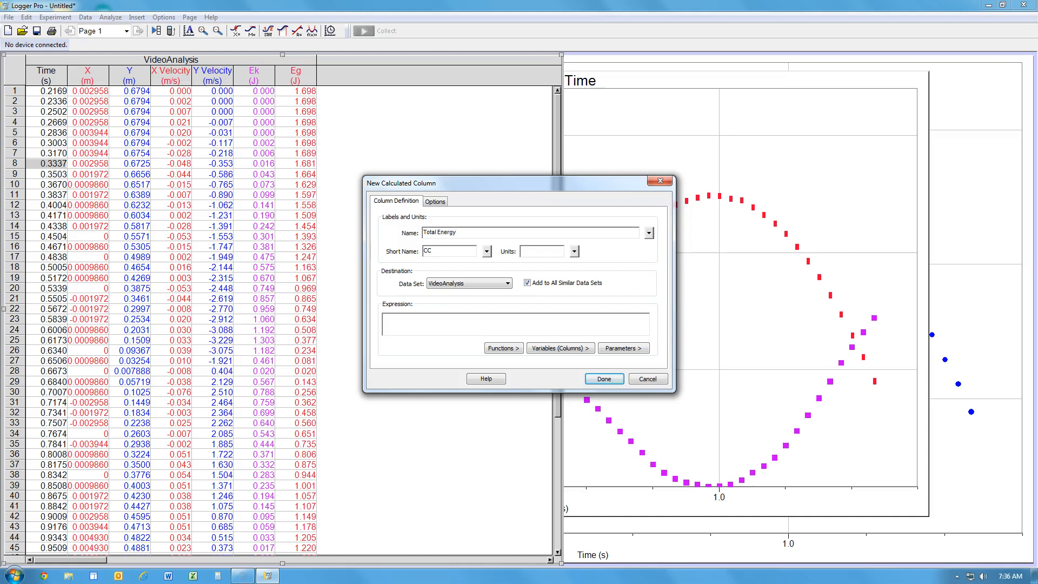
pyautogui.doubleClick(425, 251)
pyautogui.click(528, 250)
# - Define the Total Energy expression as "Kinetic Energy"+"Gravitational Potential Energy" and create the column
pyautogui.click(410, 318)
pyautogui.click(538, 350)
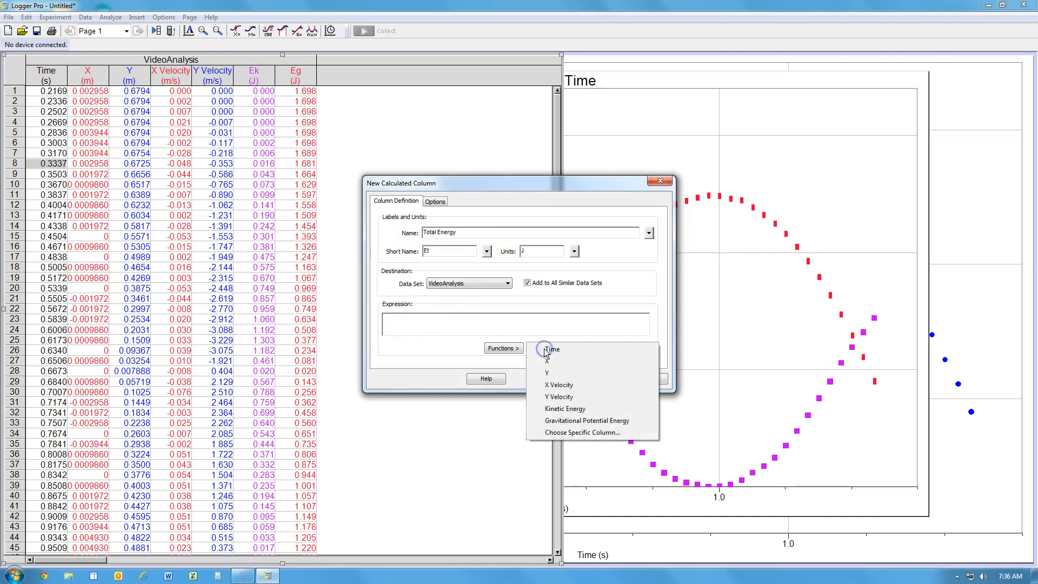
pyautogui.click(569, 412)
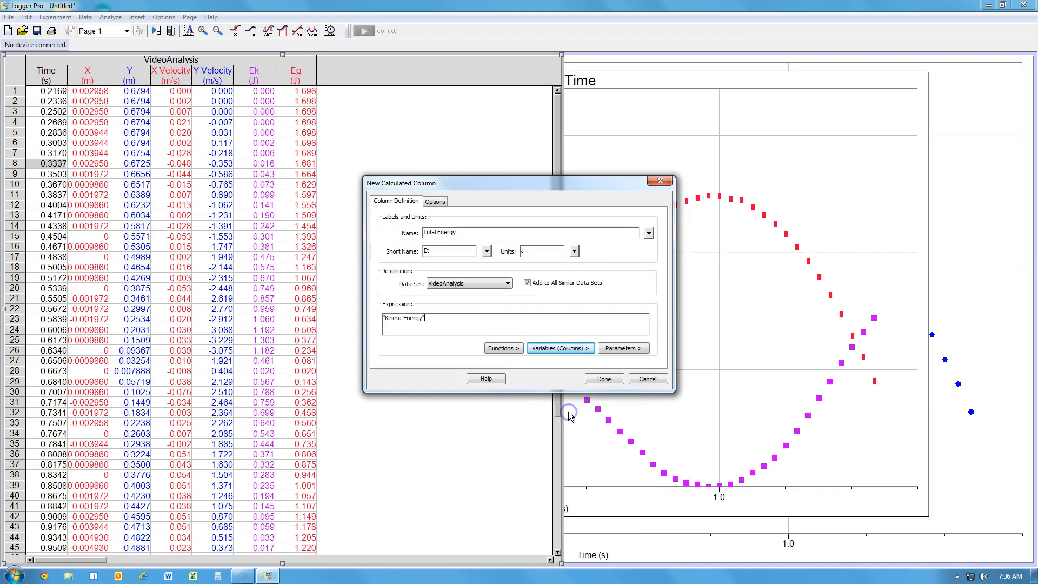
pyautogui.write('+')
pyautogui.click(557, 349)
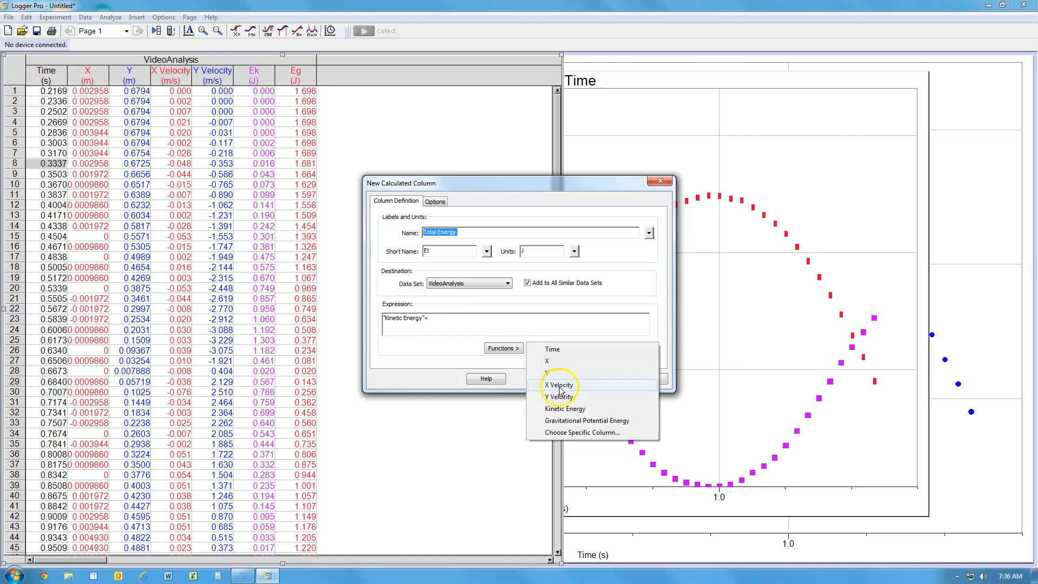
pyautogui.click(568, 422)
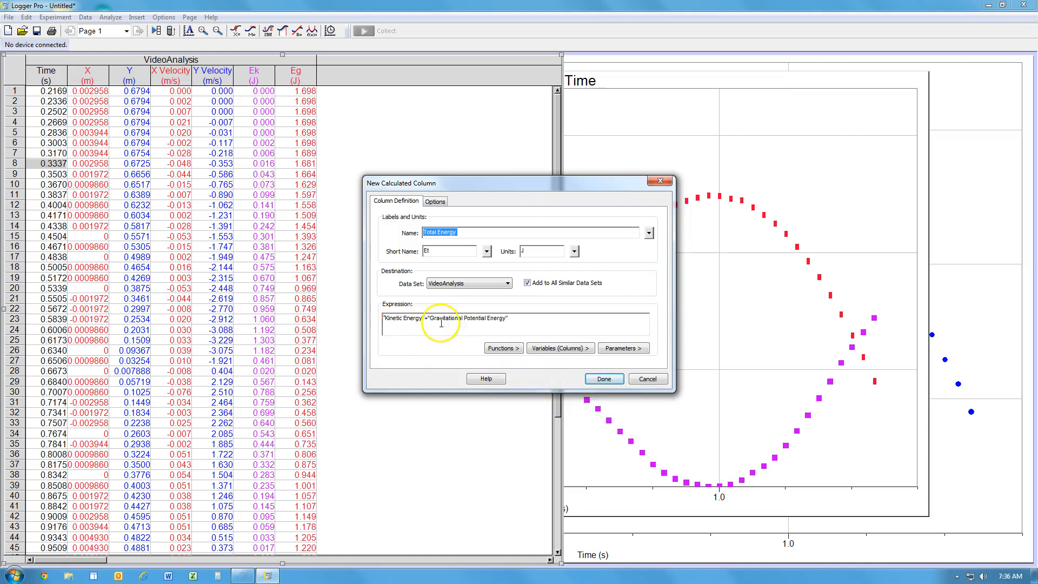
pyautogui.click(604, 380)
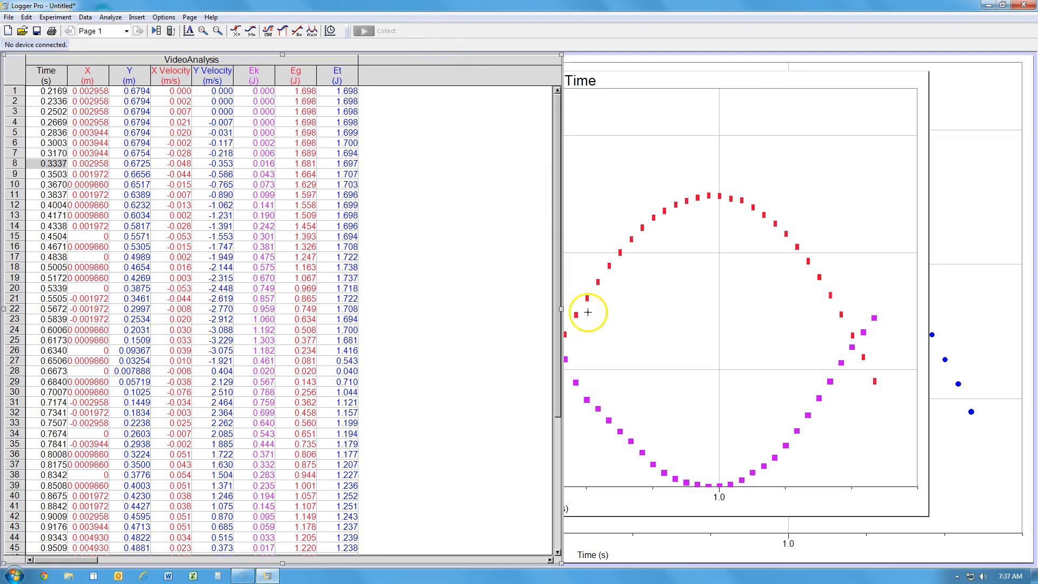
# - Narrow the data table, then insert a new graph and enlarge it by its upper corner
pyautogui.moveTo(563, 309); pyautogui.dragTo(92, 306)
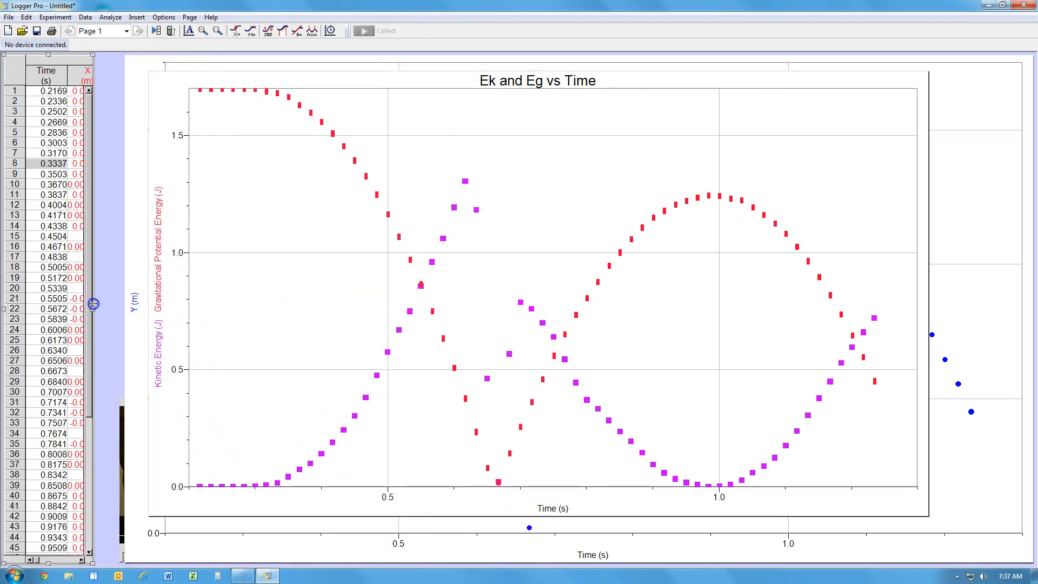
pyautogui.click(136, 17)
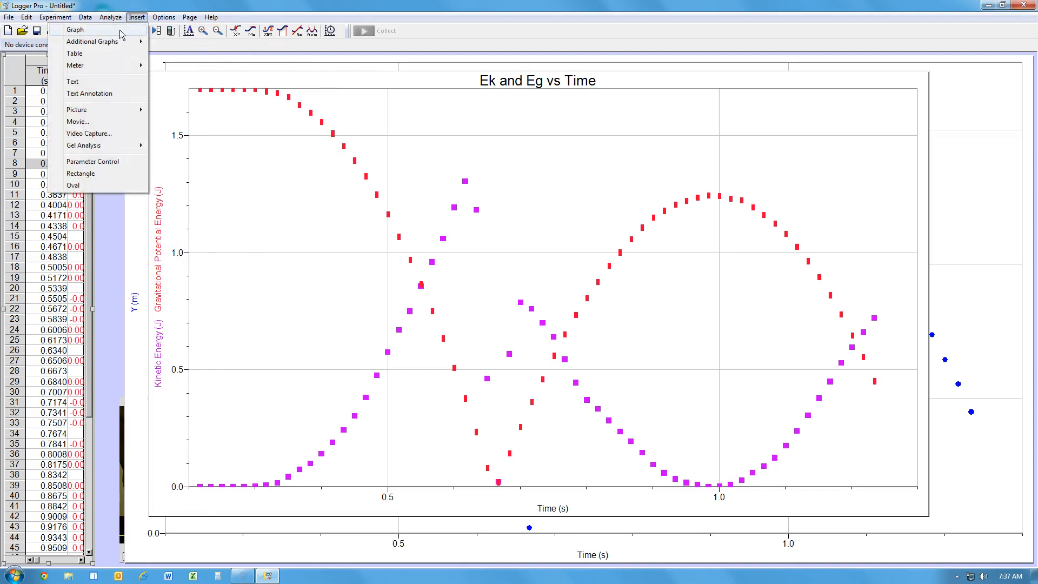
pyautogui.click(121, 31)
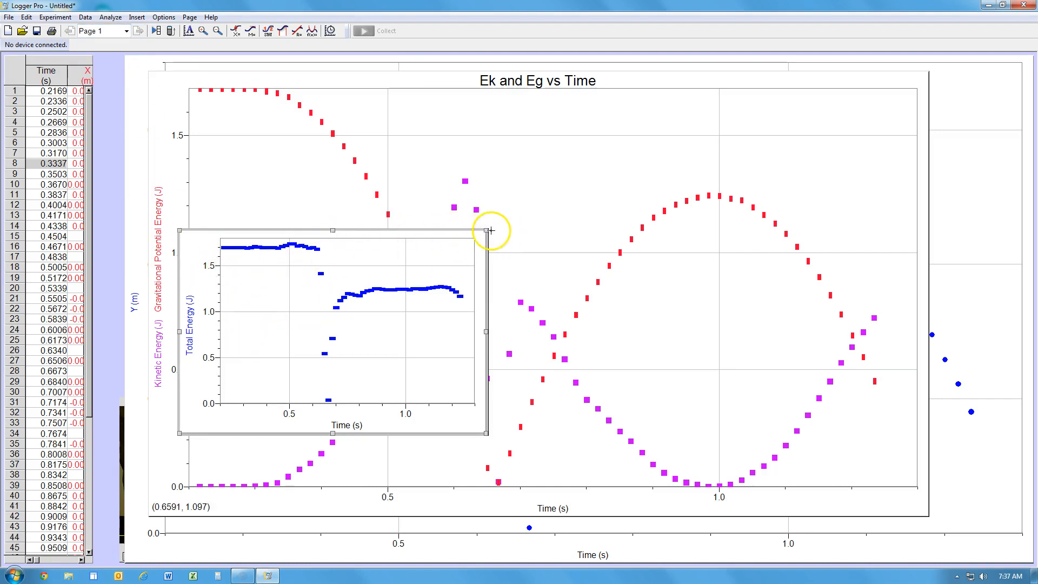
pyautogui.moveTo(486, 230); pyautogui.dragTo(577, 108)
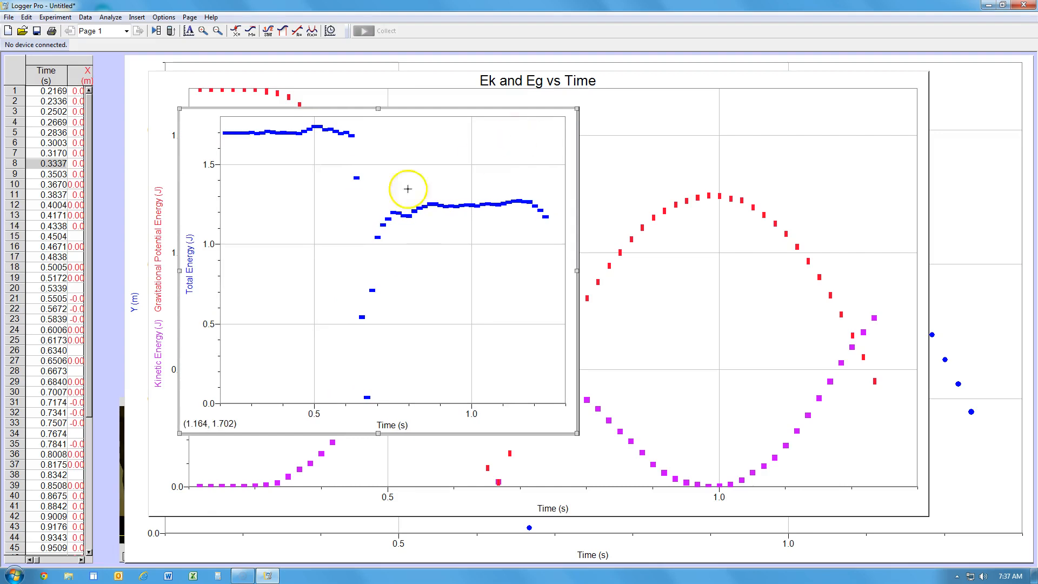
# - Title the new graph "Total Energy vs time", keeping Total Energy as its y-axis column, and enlarge it across the page
pyautogui.rightClick(265, 215)
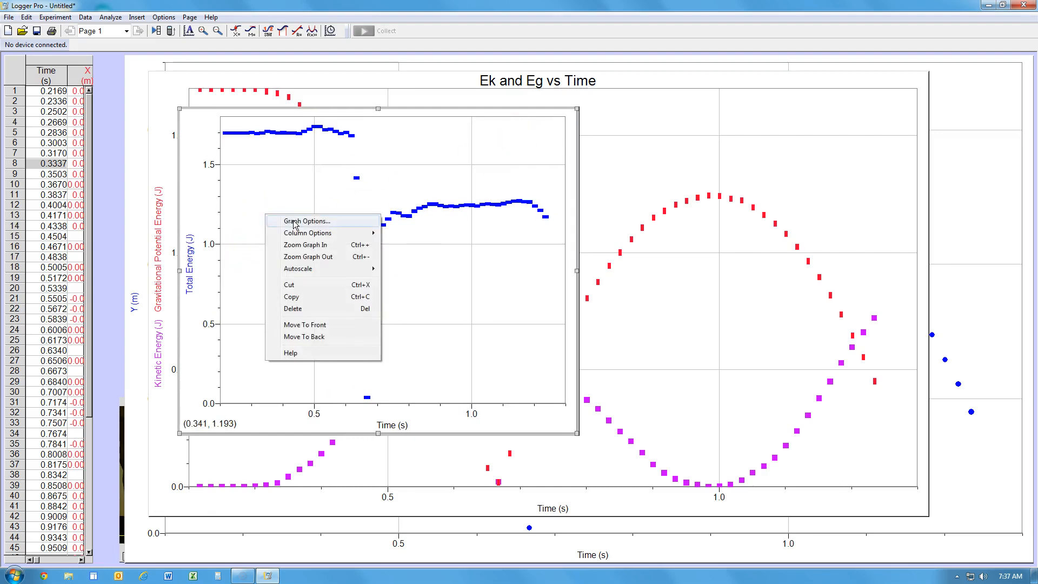
pyautogui.click(294, 221)
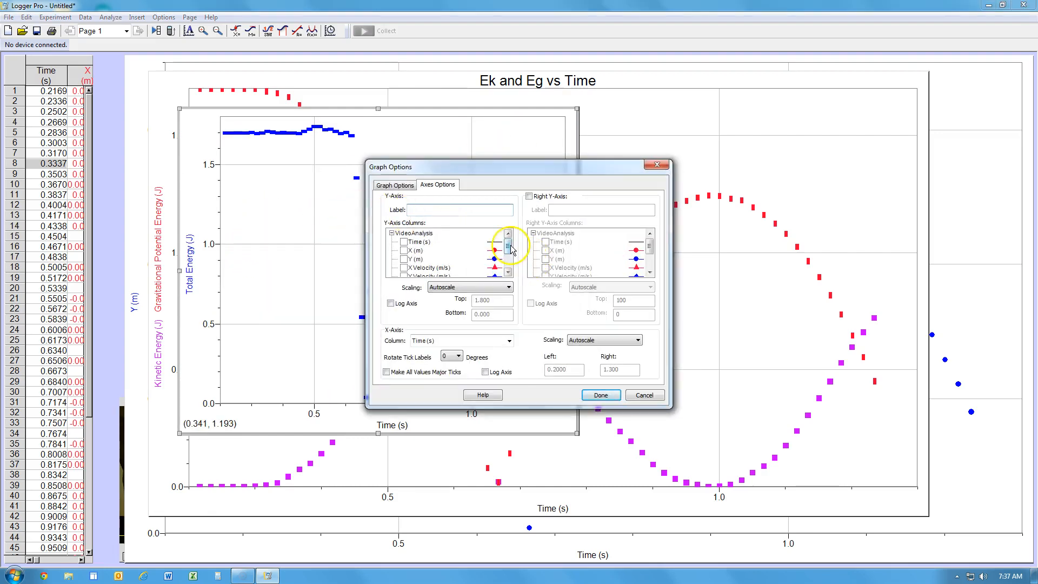
pyautogui.moveTo(508, 246); pyautogui.dragTo(514, 269)
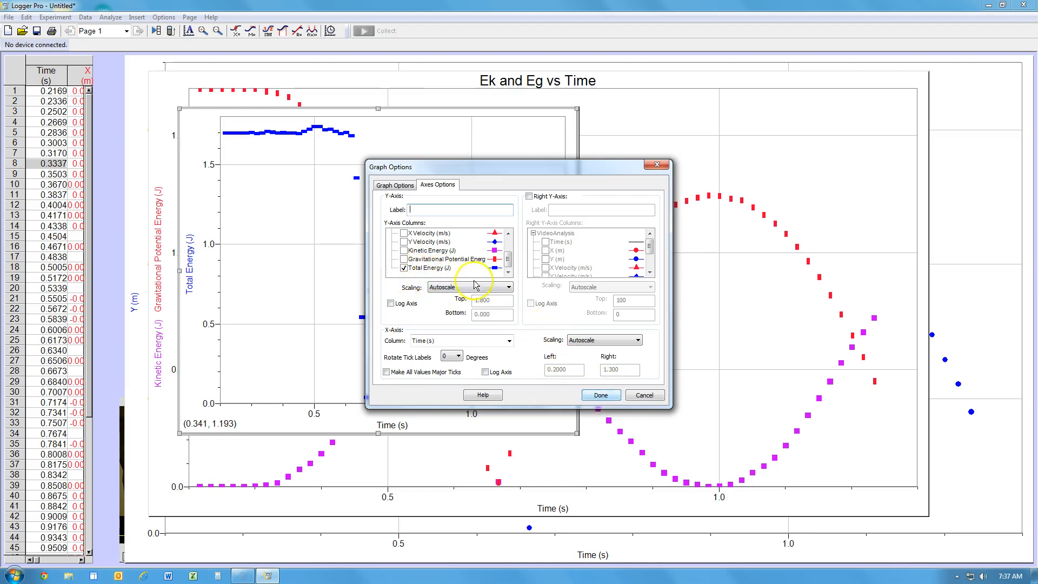
pyautogui.click(400, 185)
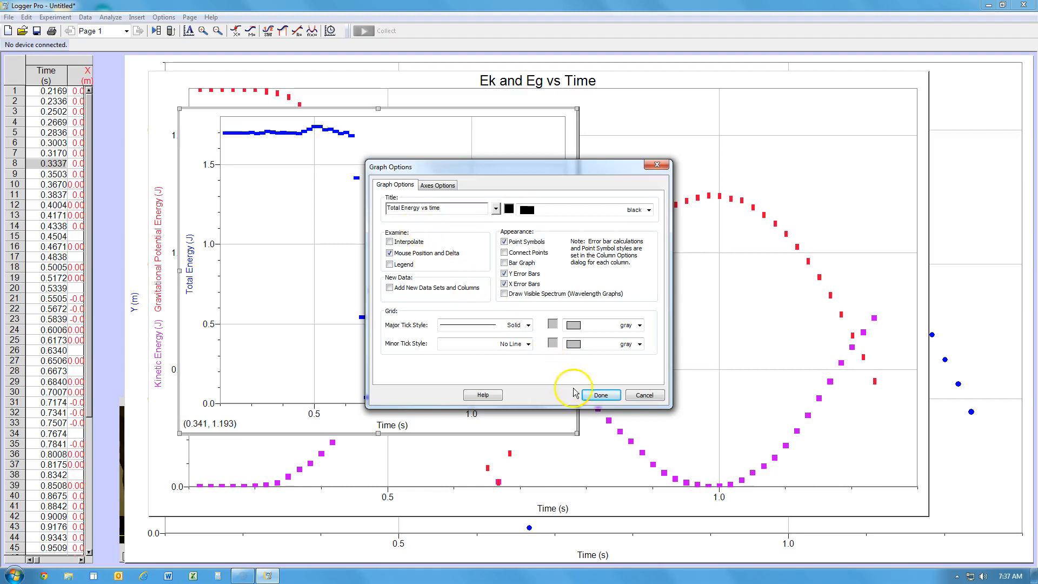
pyautogui.click(601, 396)
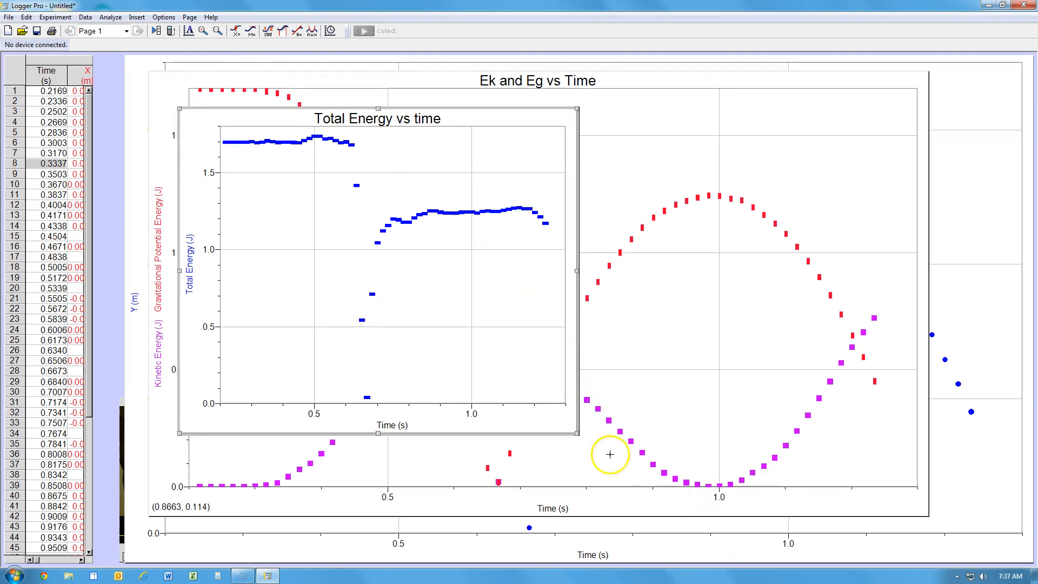
pyautogui.moveTo(577, 435); pyautogui.dragTo(989, 559)
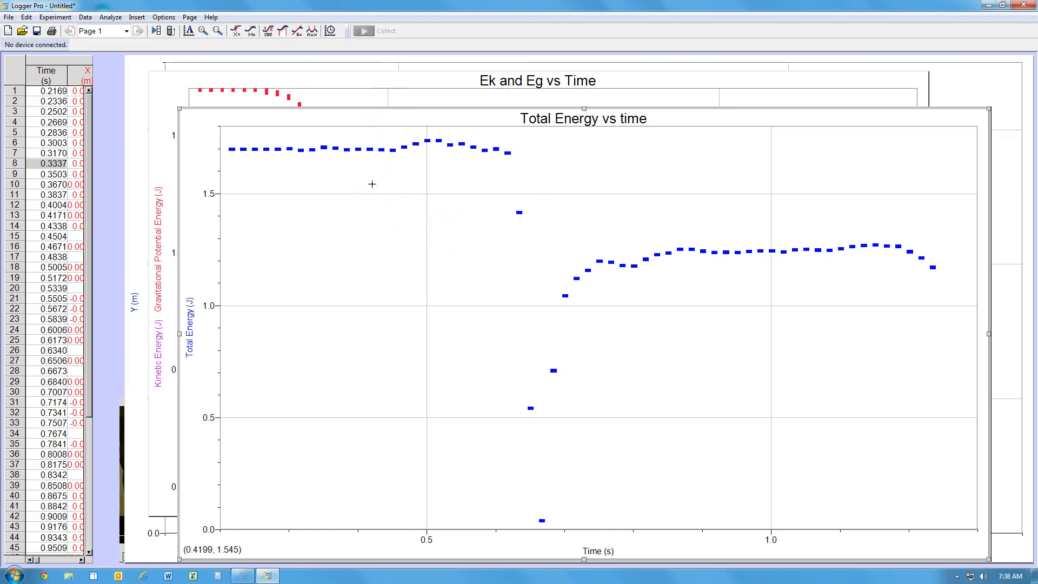
# - Auto-arrange the page objects, then move and enlarge the Ek and Eg vs Time graph to fill the page
pyautogui.click(190, 17)
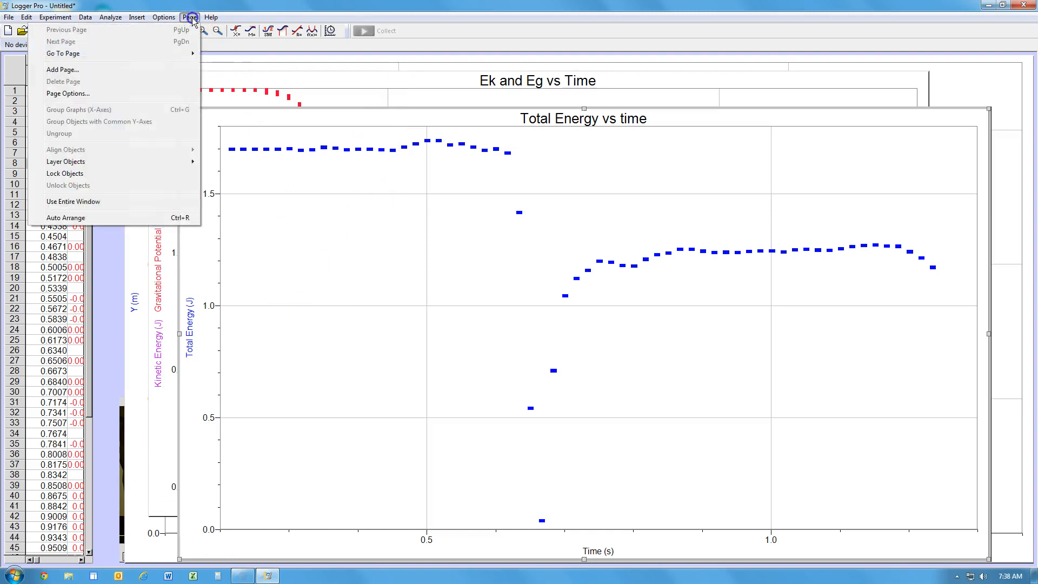
pyautogui.click(97, 219)
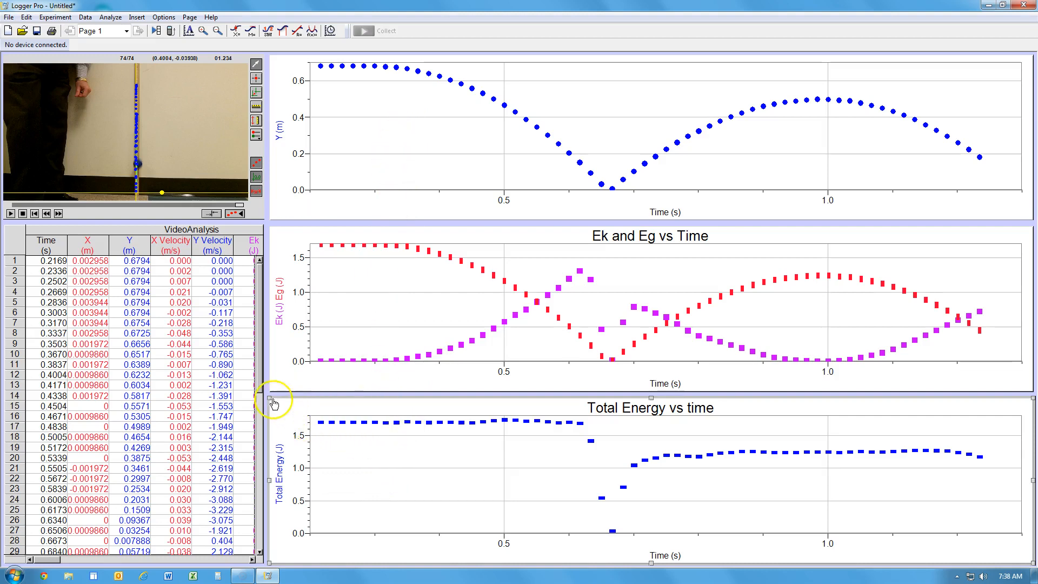
pyautogui.click(427, 298)
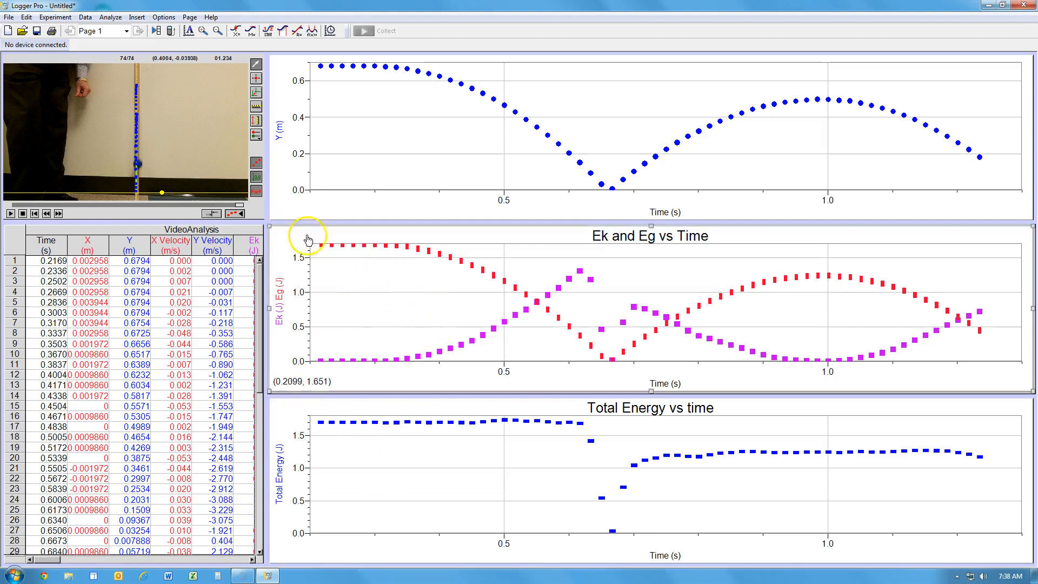
pyautogui.moveTo(321, 238); pyautogui.dragTo(64, 70)
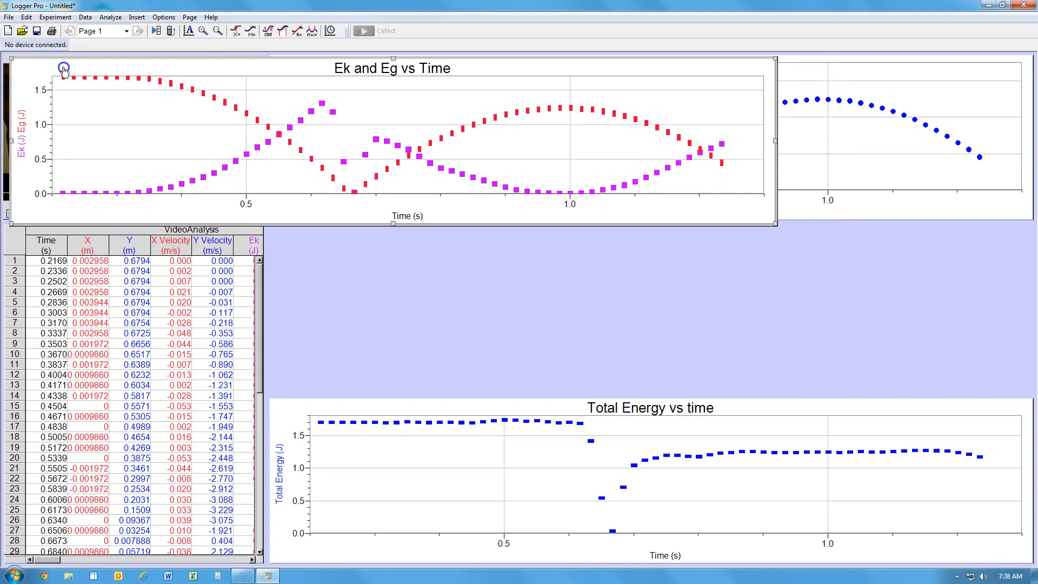
pyautogui.moveTo(812, 294); pyautogui.dragTo(1033, 563)
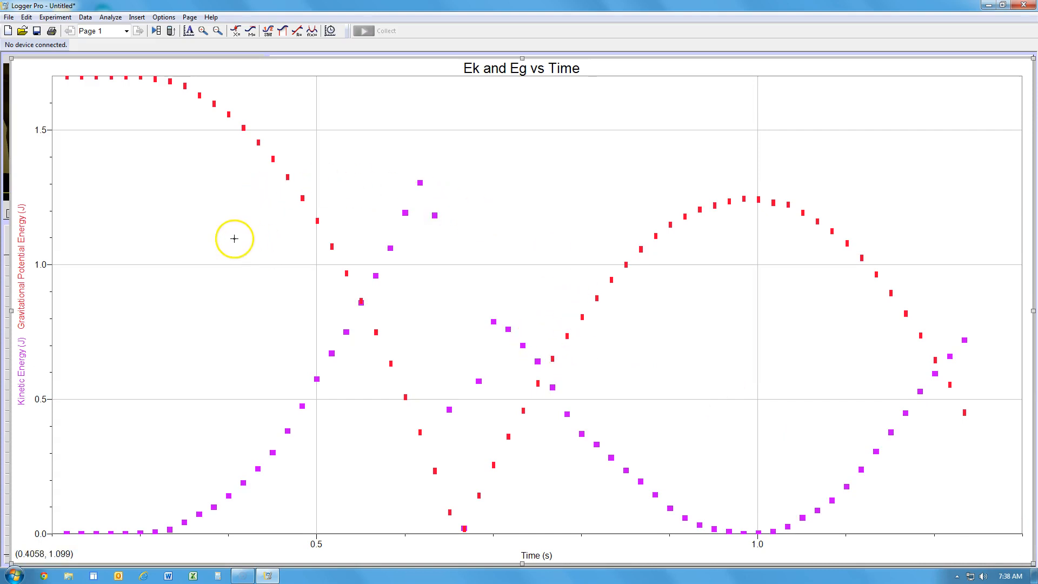
# - Copy the Ek and Eg vs Time graph, then switch to Google Docs in Chrome and create a blank document
pyautogui.rightClick(552, 159)
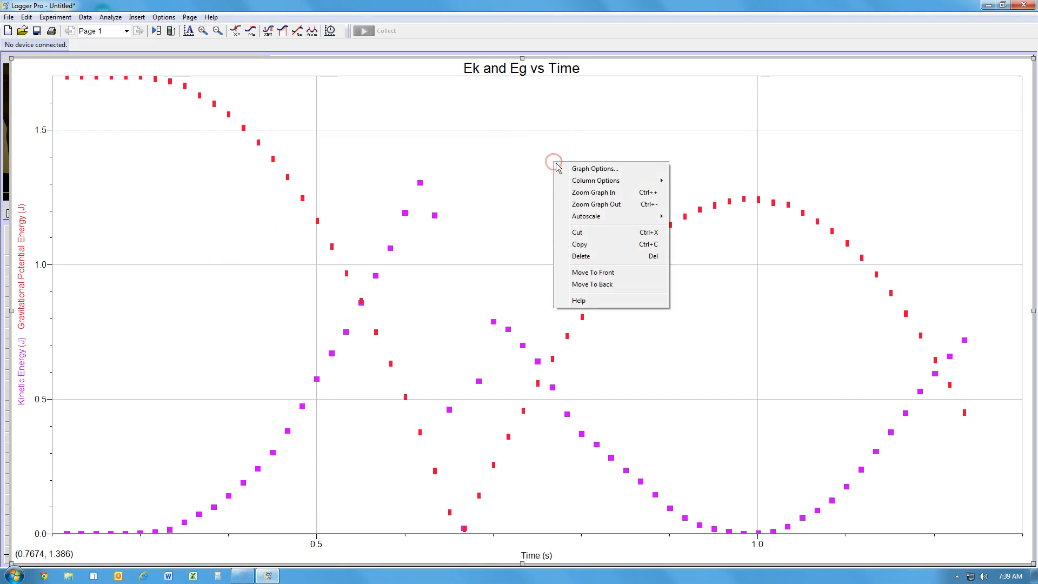
pyautogui.click(583, 248)
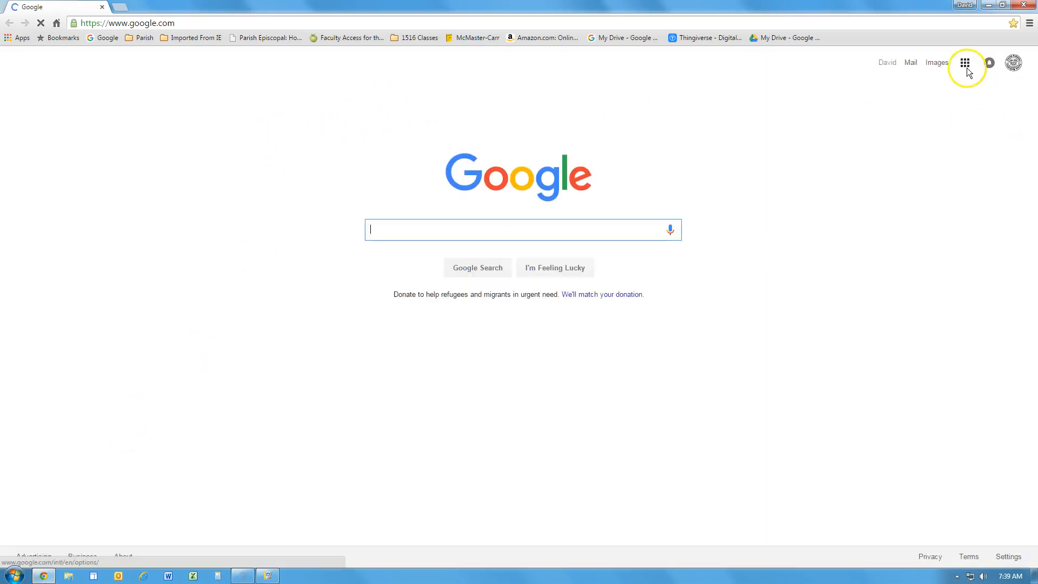
pyautogui.click(965, 63)
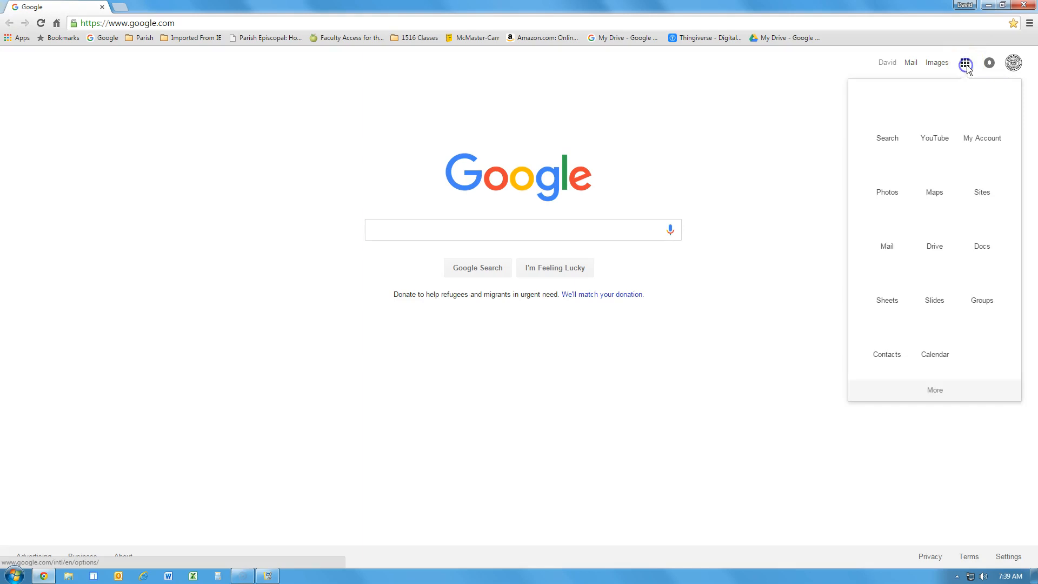
pyautogui.click(977, 242)
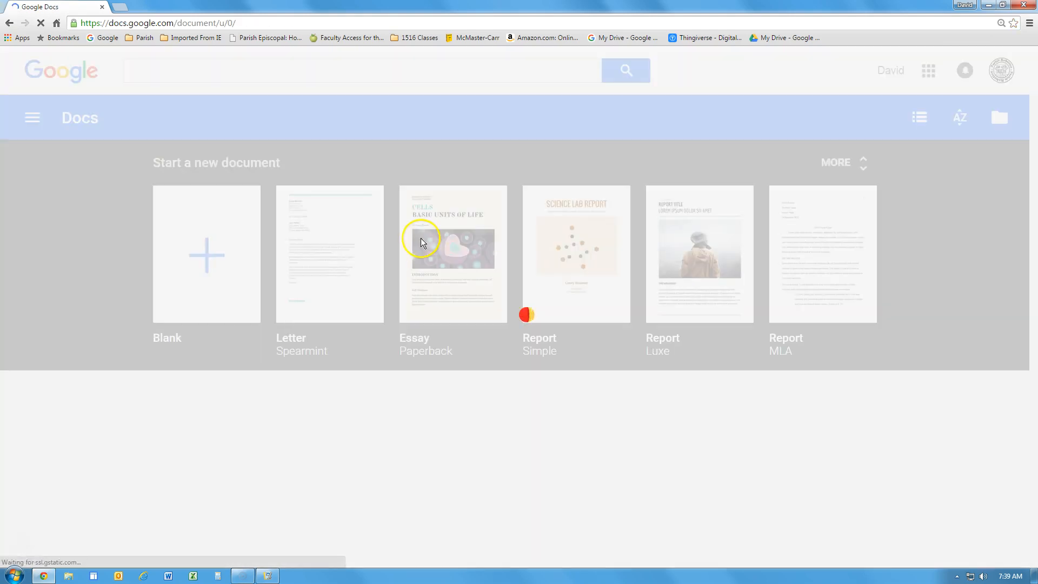
pyautogui.click(212, 263)
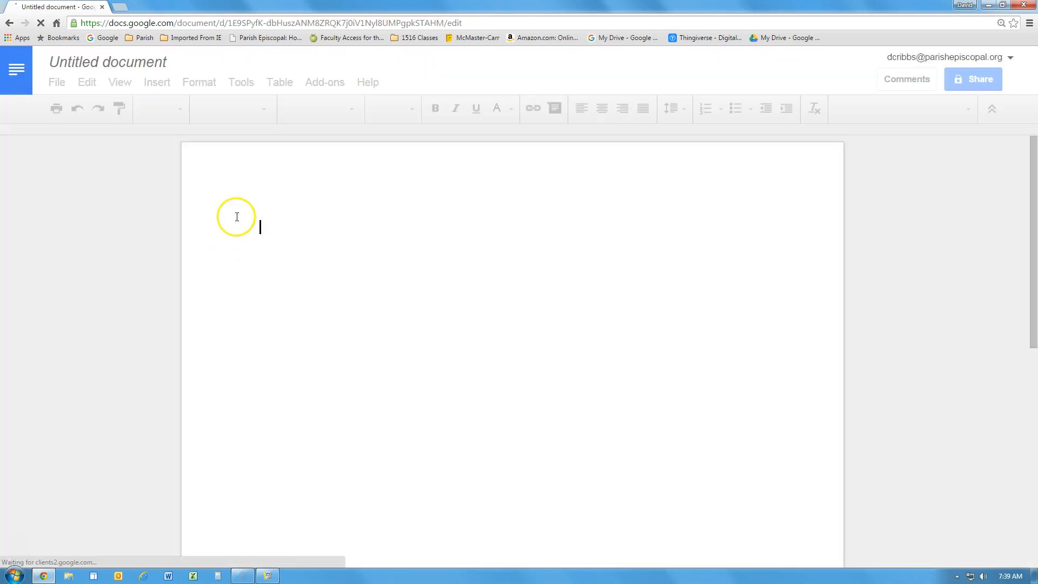
# - Paste the copied Ek and Eg vs Time graph at the start of the blank document
pyautogui.rightClick(257, 228)
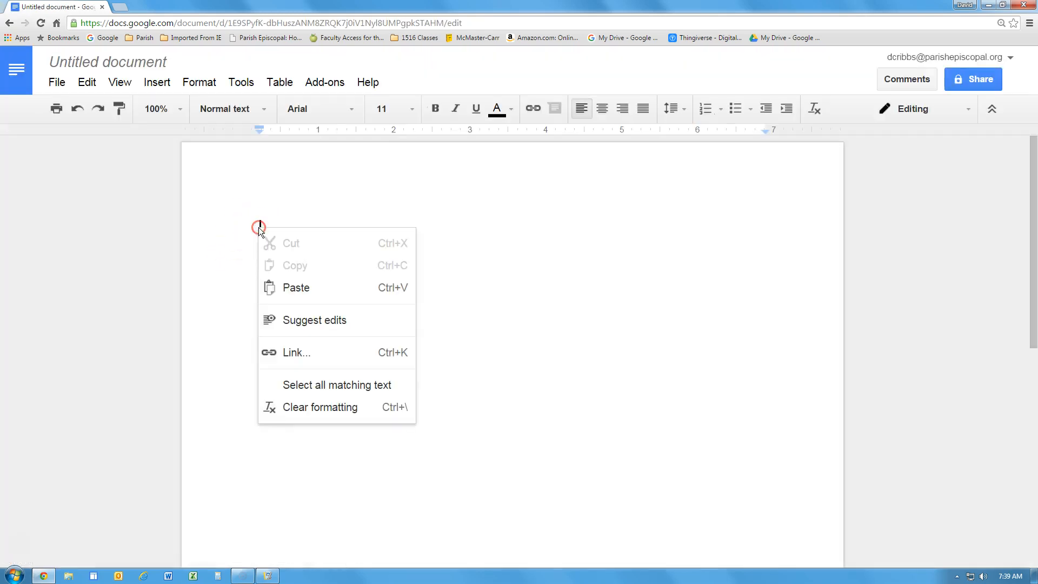
pyautogui.click(296, 289)
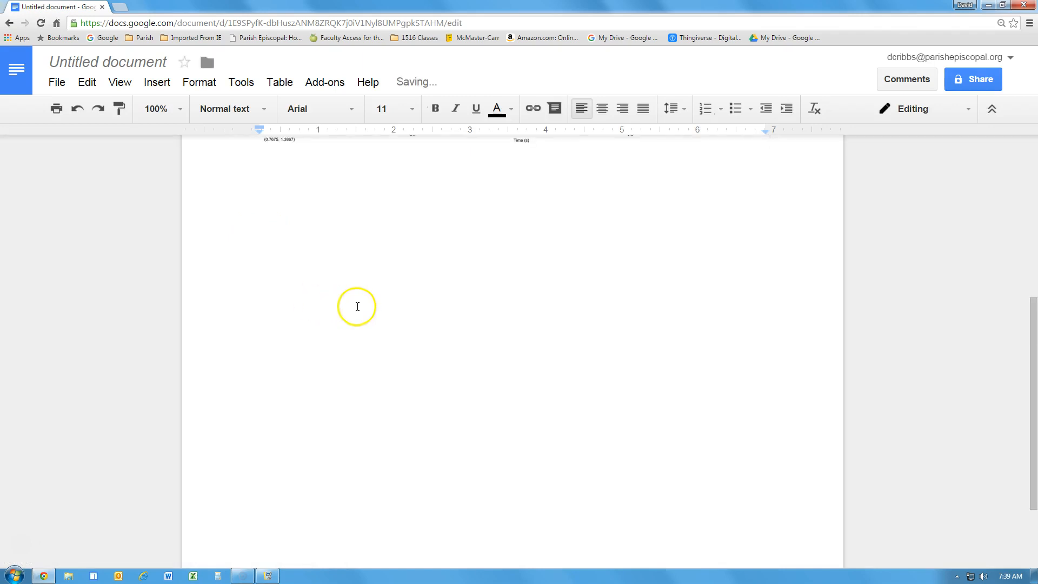
pyautogui.scroll(6, 355, 306)
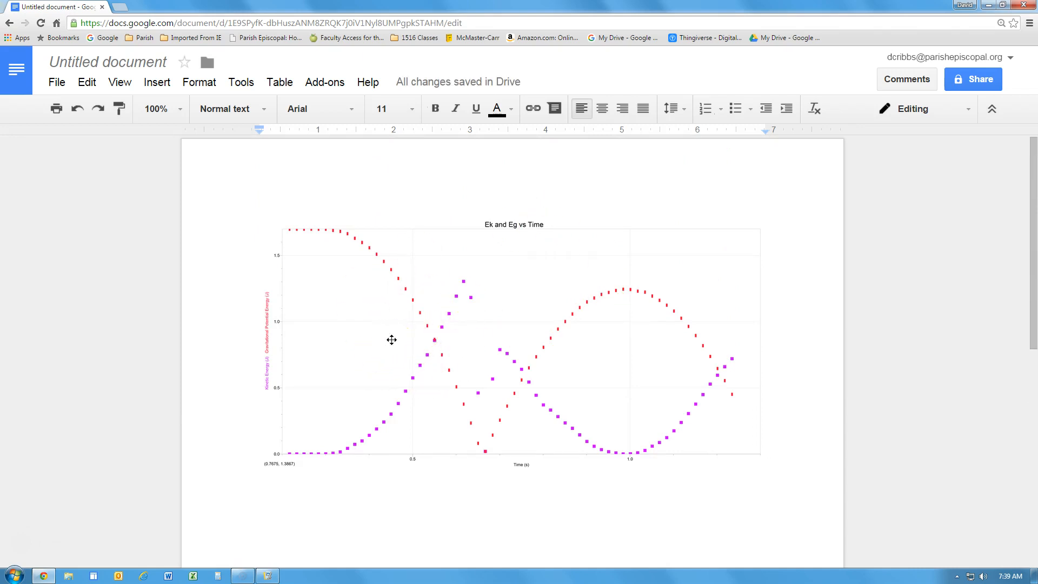
# - Switch to Logger Pro, auto-arrange the page objects, and copy the Total Energy vs time graph
pyautogui.click(268, 576)
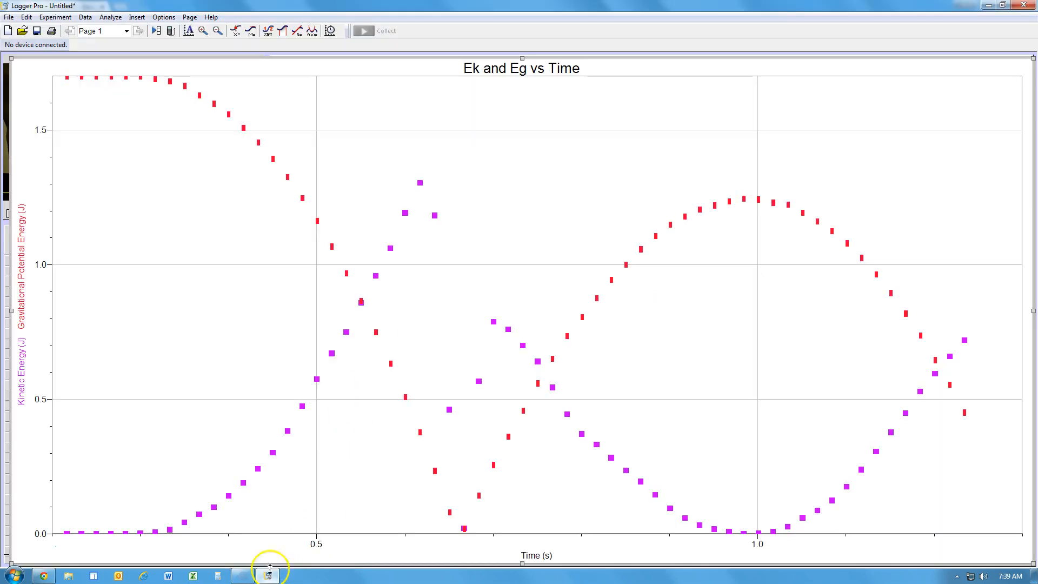
pyautogui.click(190, 16)
pyautogui.click(159, 218)
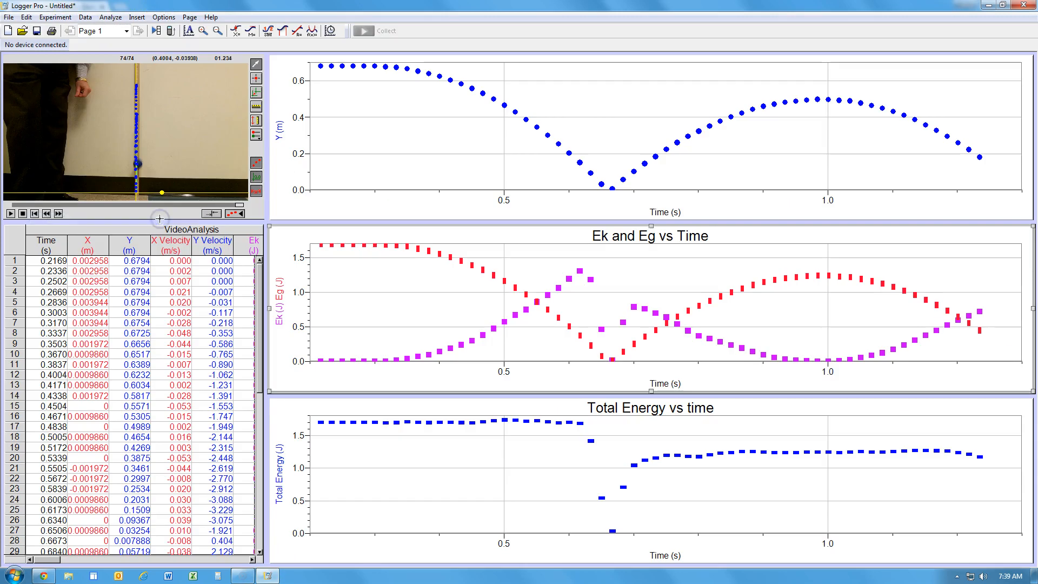
pyautogui.rightClick(391, 453)
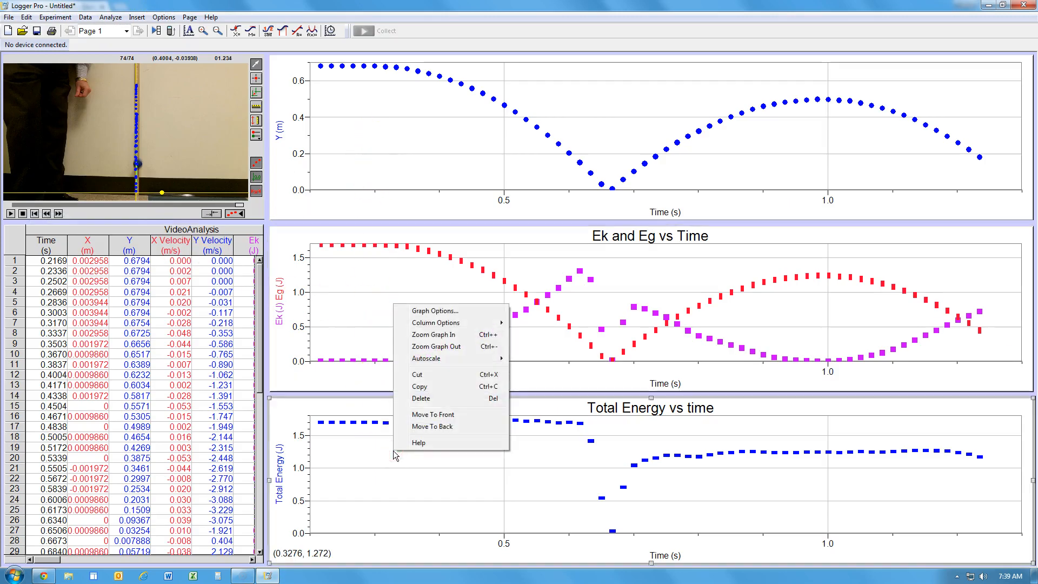
pyautogui.click(345, 451)
pyautogui.click(104, 577)
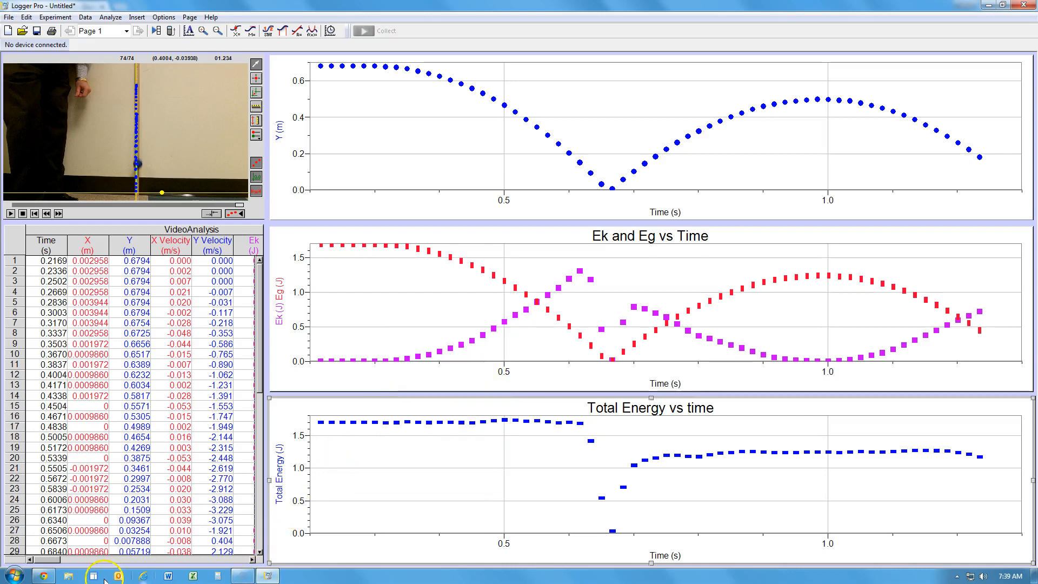
# - Switch to Google Docs in Chrome and paste the Total Energy vs time graph on a new line below the first graph
pyautogui.click(43, 575)
pyautogui.click(333, 456)
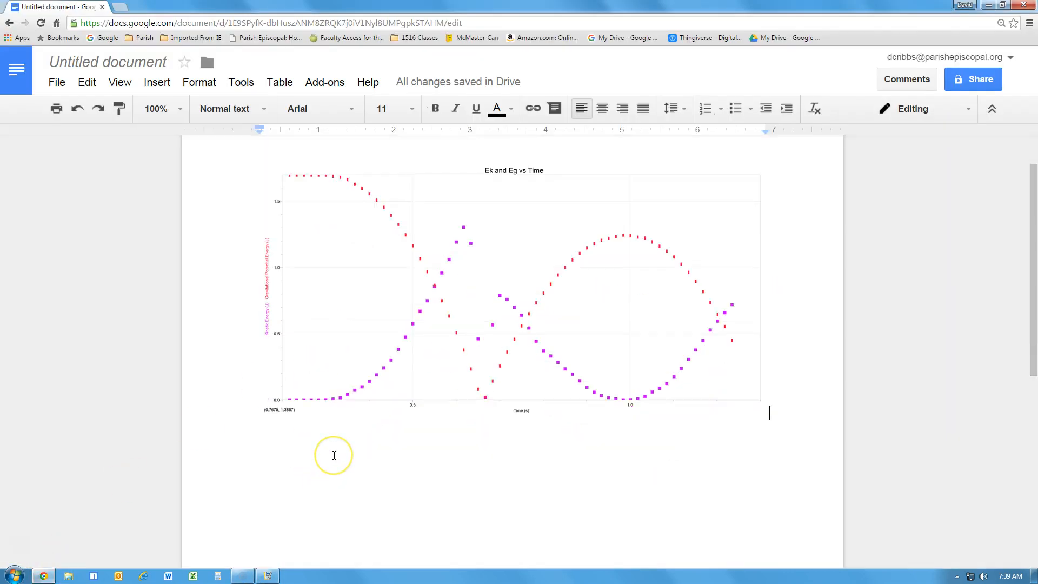
pyautogui.press('Return')
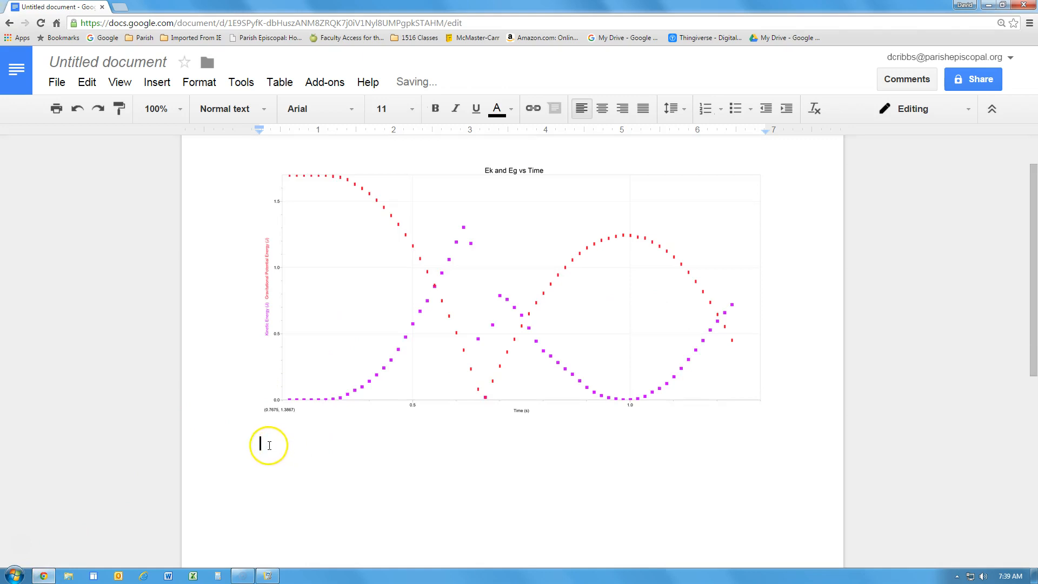
pyautogui.rightClick(260, 445)
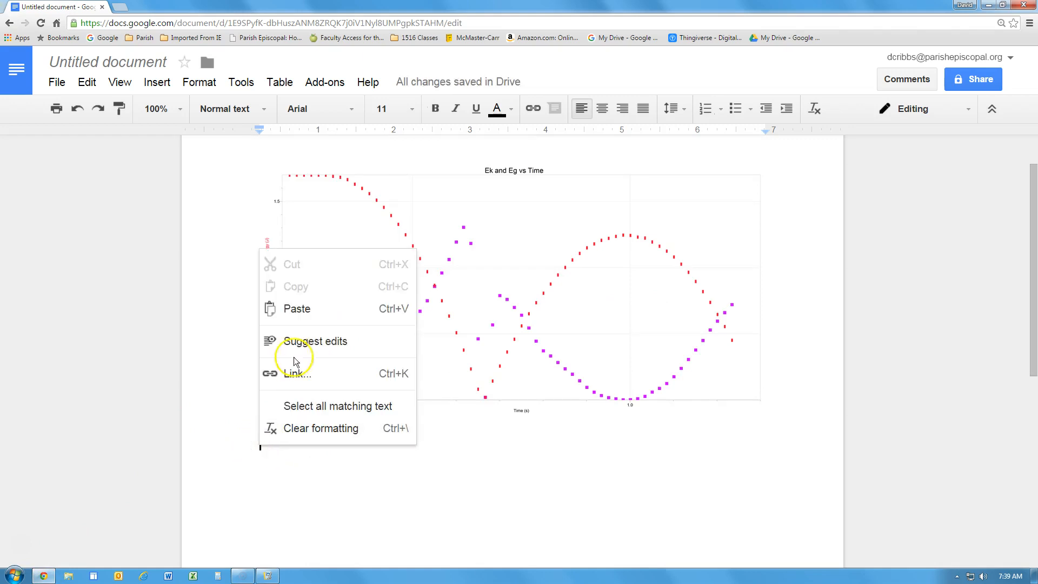
pyautogui.click(292, 309)
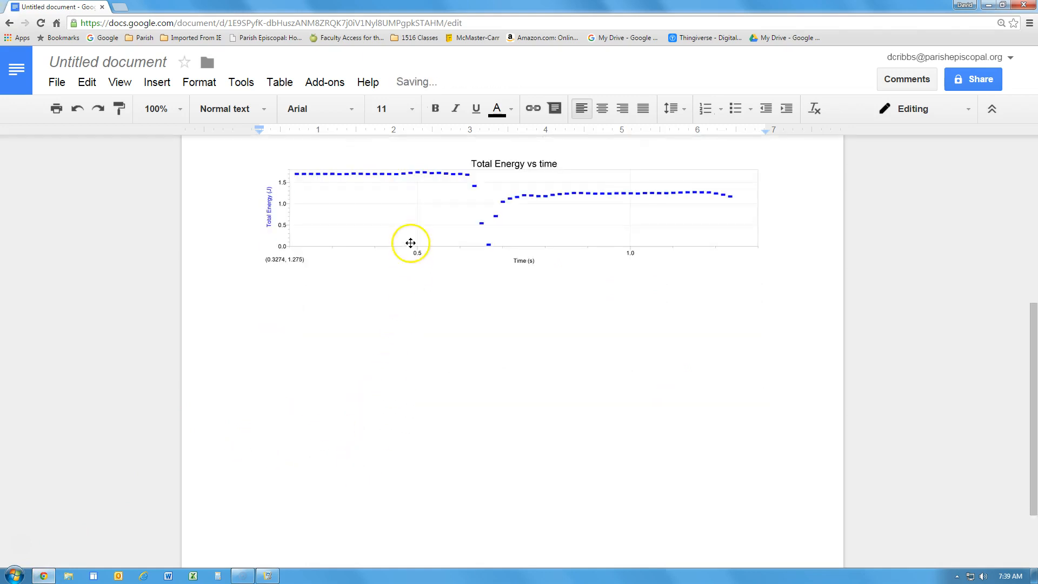
pyautogui.scroll(4, 394, 251)
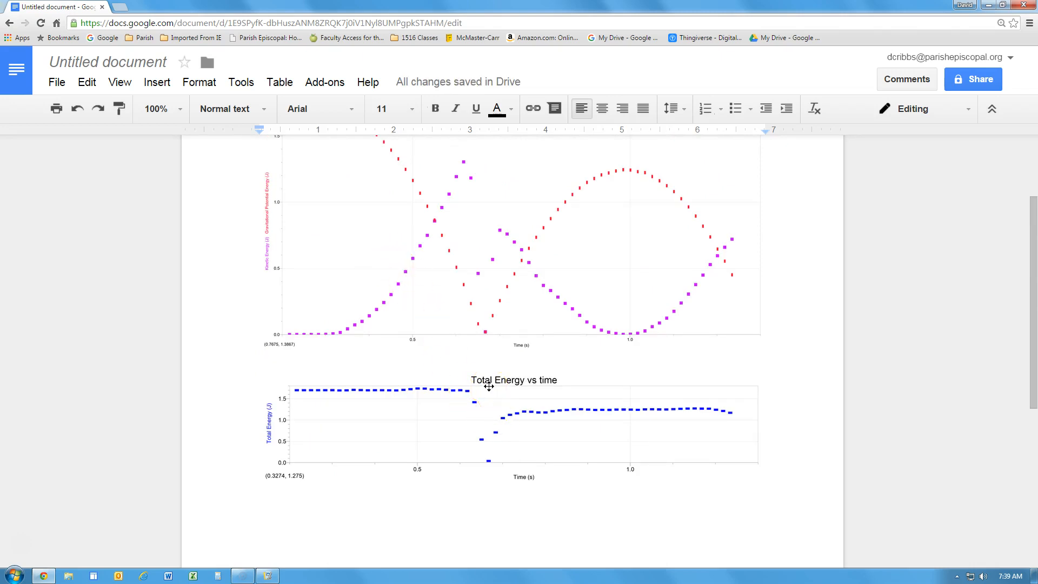
pyautogui.hotkey('ctrl', '-')
pyautogui.hotkey('ctrl', '-')
pyautogui.hotkey('ctrl', '-')
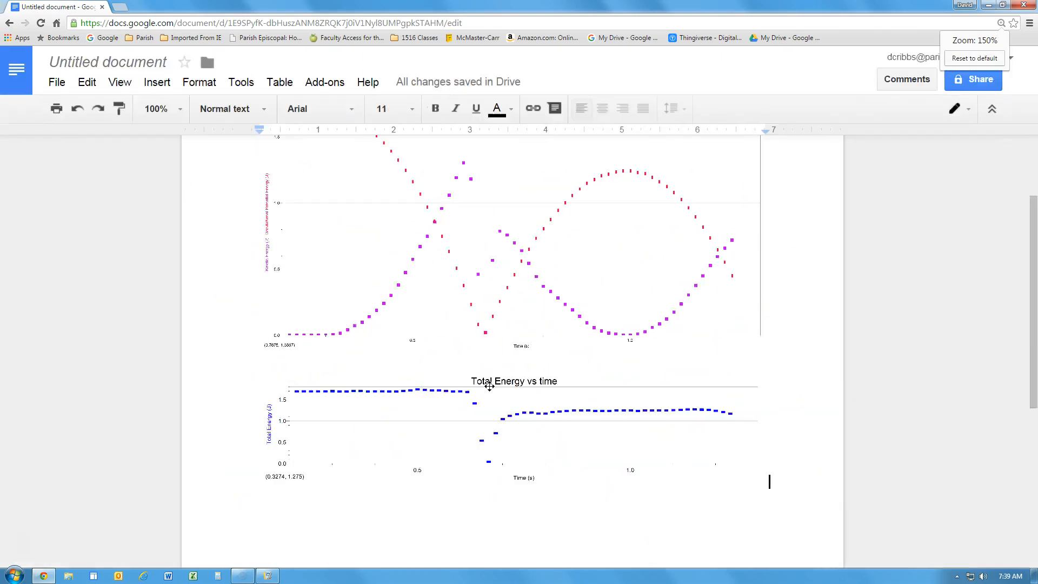
pyautogui.hotkey('ctrl', '-')
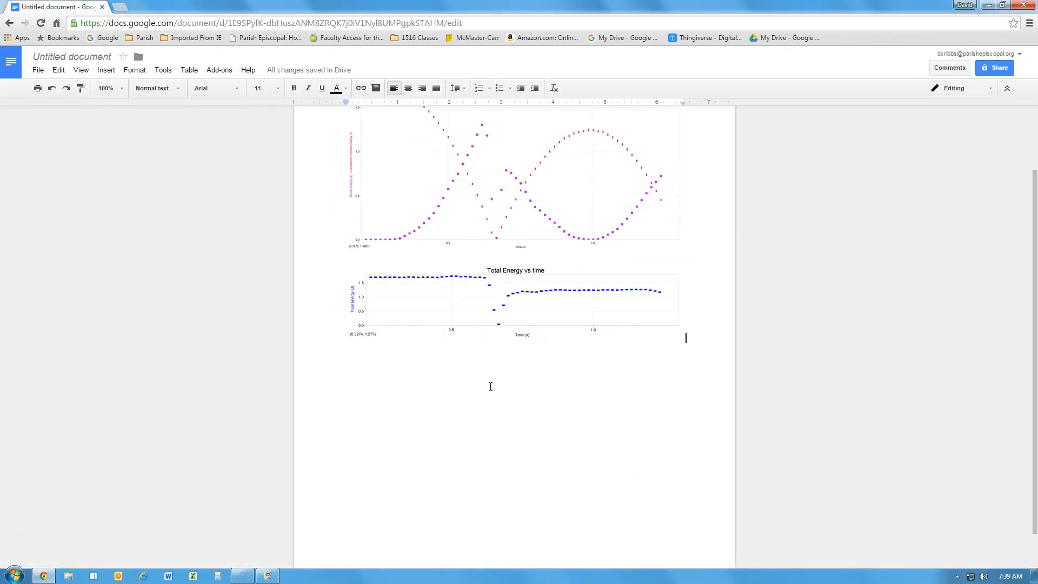
pyautogui.scroll(1, 491, 386)
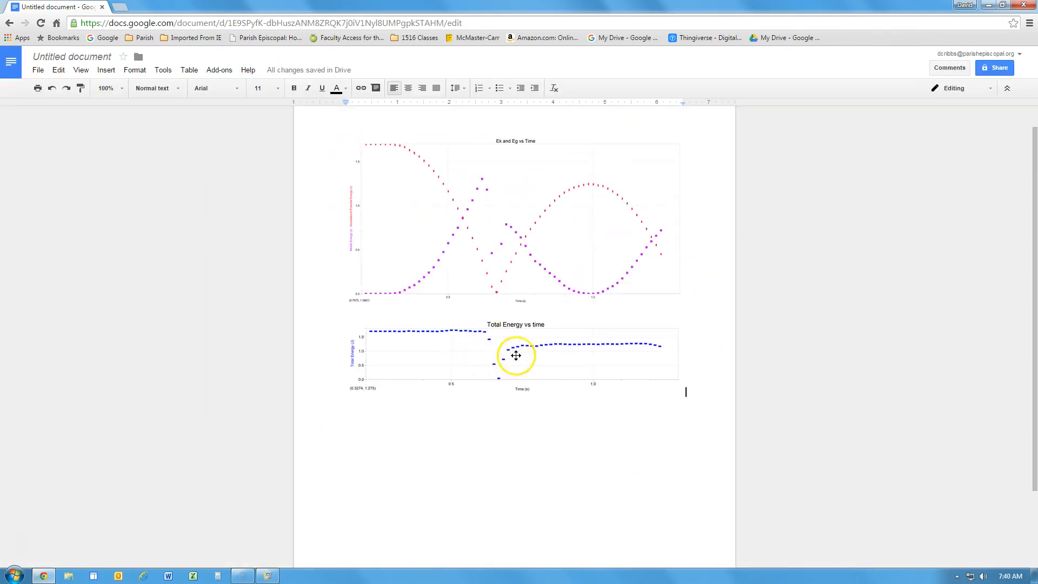
# - Switch to Logger Pro, enlarge the Total Energy vs time graph to fill the page, and copy it
pyautogui.click(278, 577)
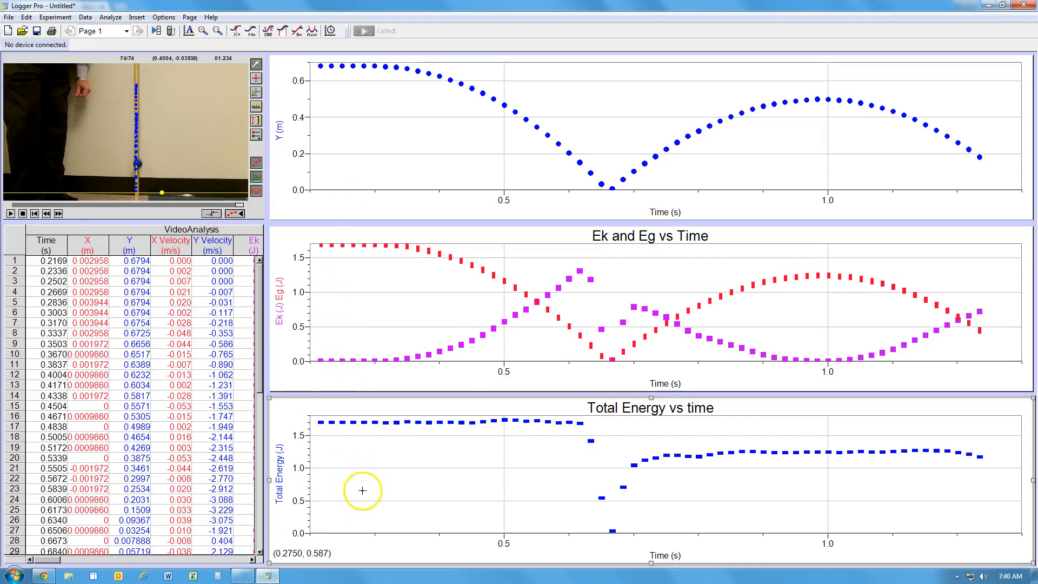
pyautogui.moveTo(269, 397); pyautogui.dragTo(6, 54)
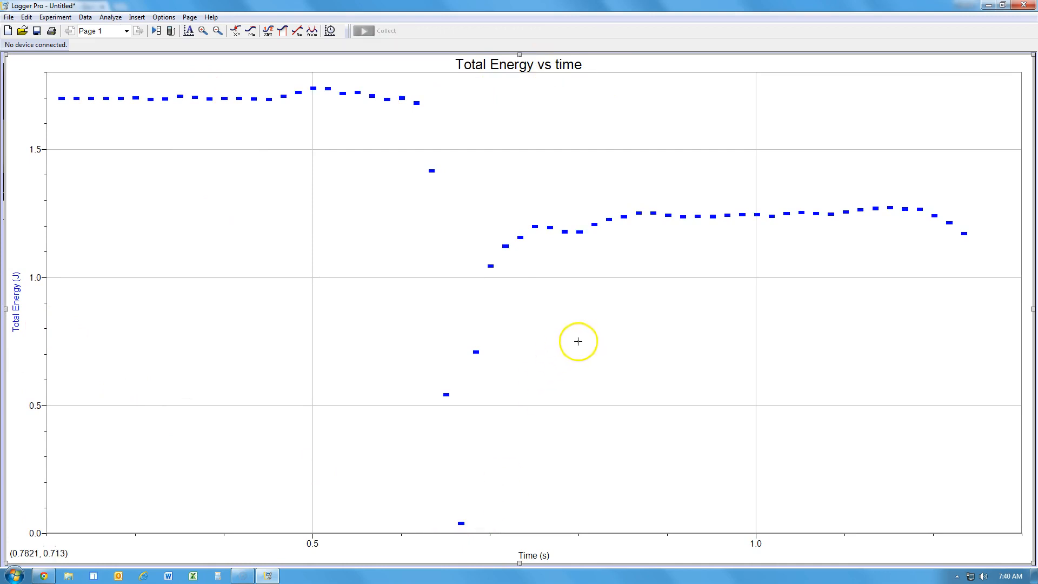
pyautogui.rightClick(578, 341)
pyautogui.click(609, 423)
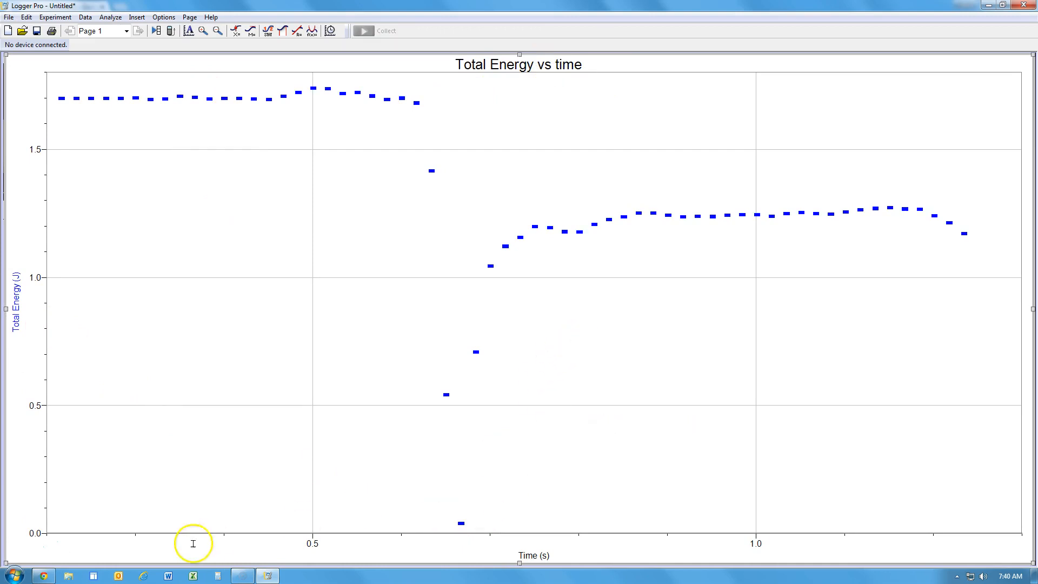
# - In the Google Docs document, paste the enlarged Total Energy vs time graph on a new line and delete the smaller copy above it
pyautogui.click(48, 577)
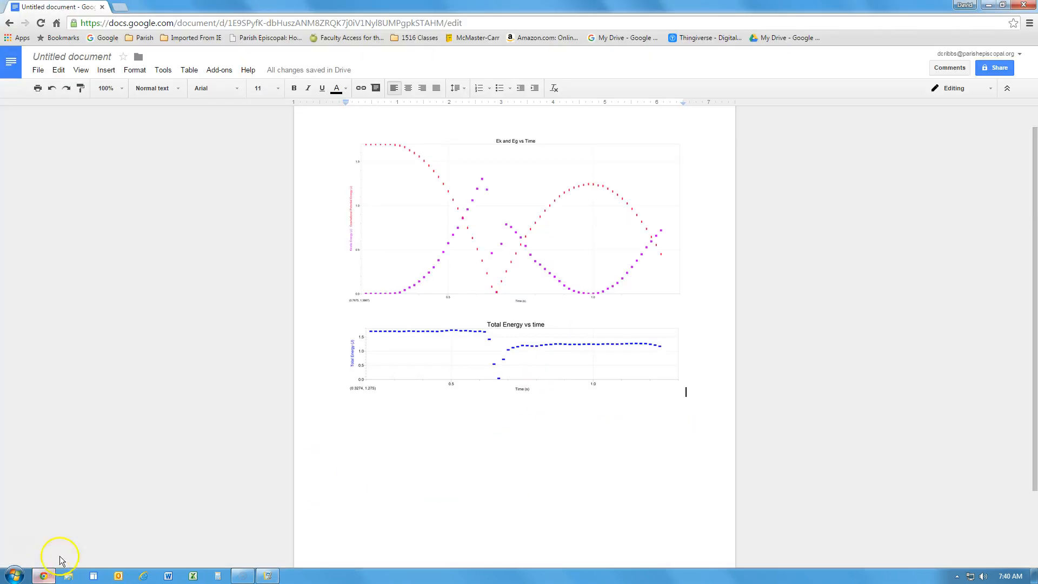
pyautogui.click(381, 444)
pyautogui.click(724, 381)
pyautogui.press('Return')
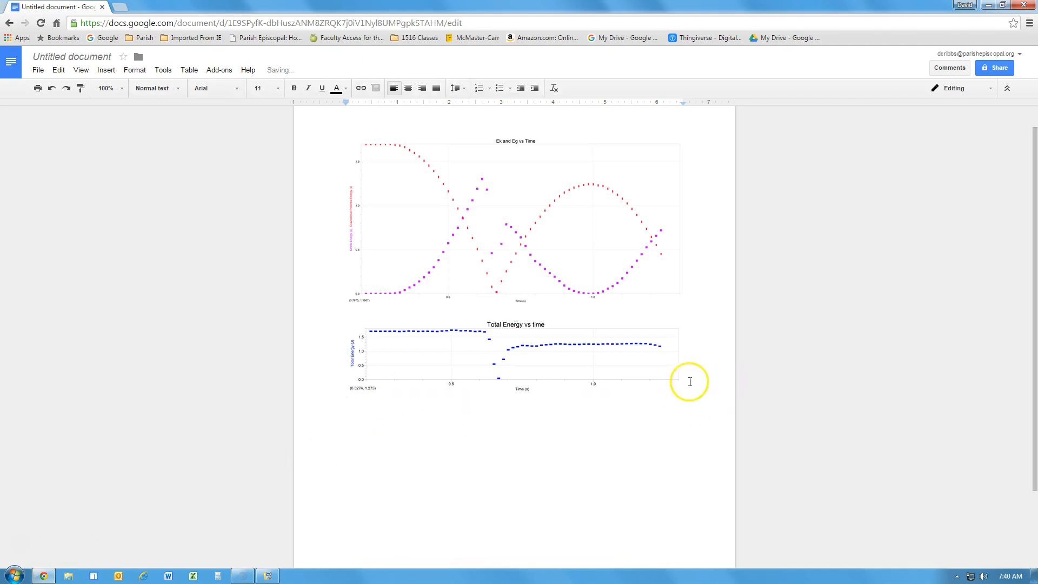
pyautogui.rightClick(346, 403)
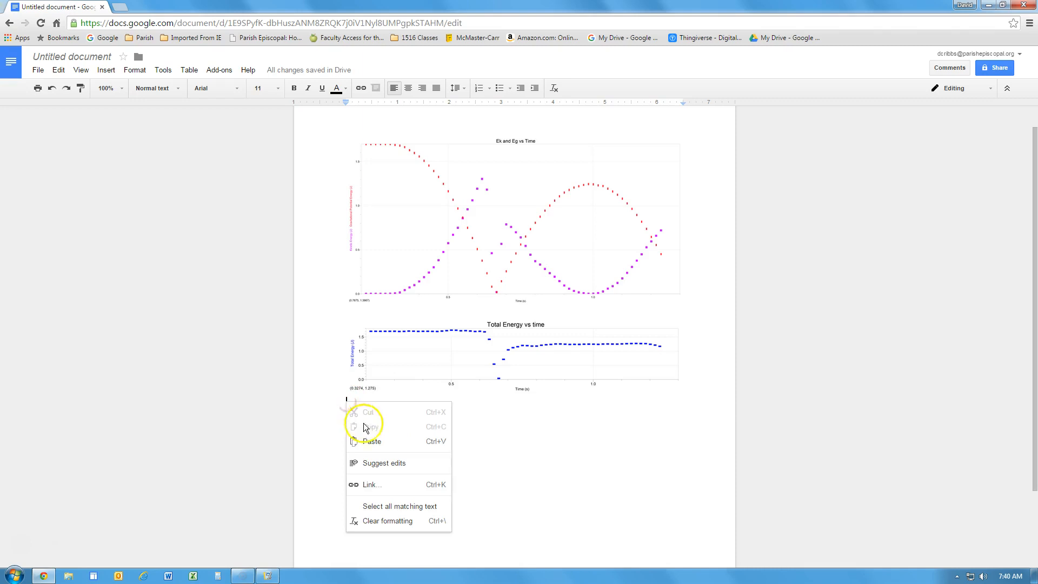
pyautogui.click(370, 445)
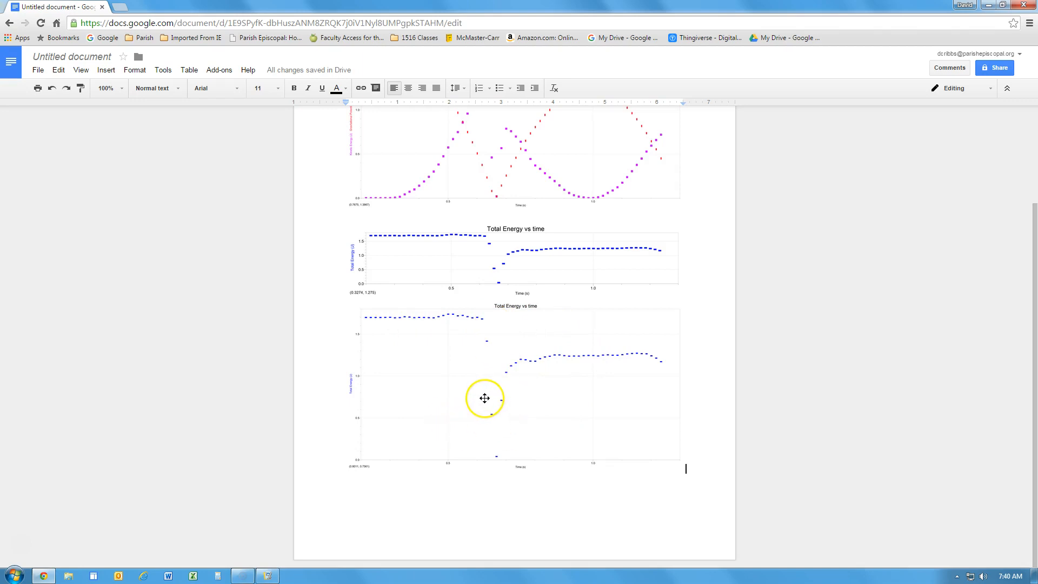
pyautogui.click(456, 253)
pyautogui.press('Delete')
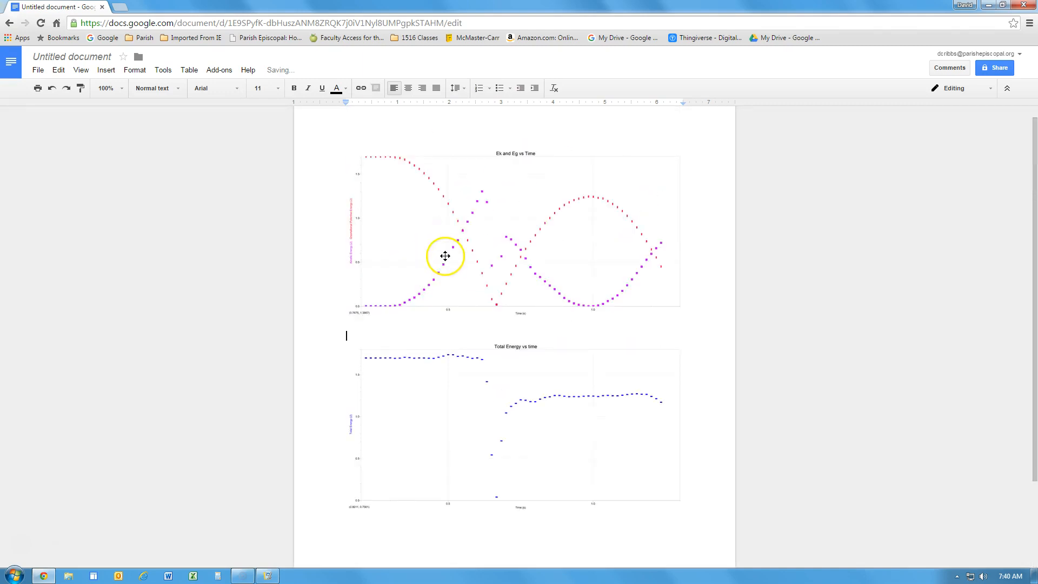
# - Switch back to Logger Pro and auto-arrange the video, data table and graphs on the page
pyautogui.click(268, 576)
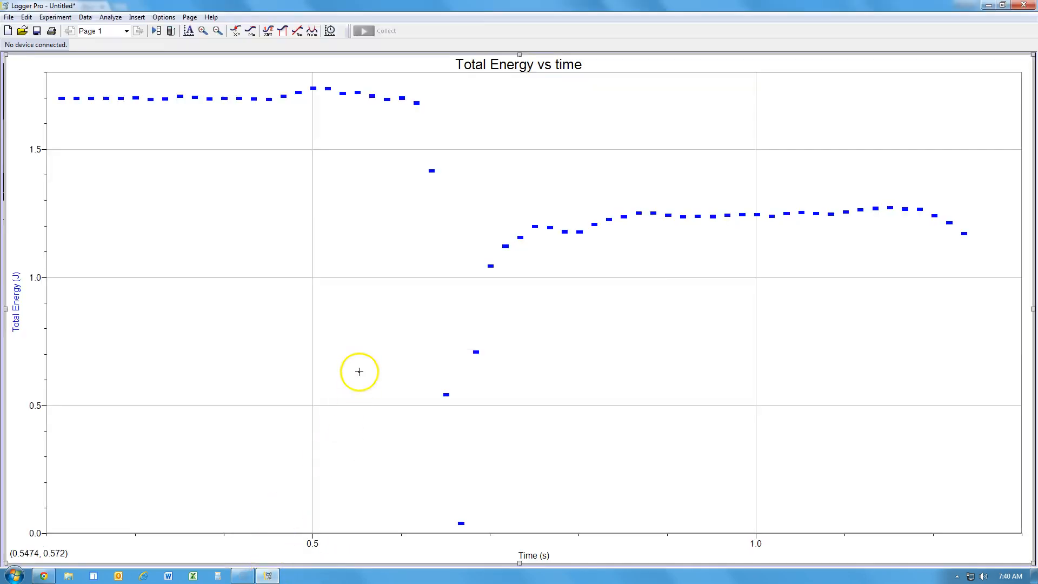
pyautogui.click(190, 17)
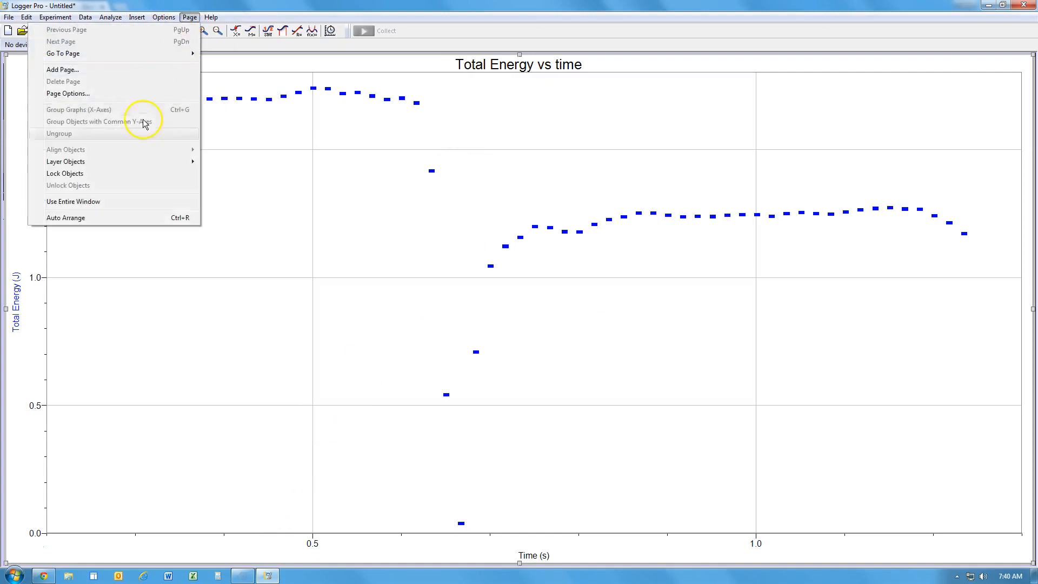
pyautogui.click(111, 218)
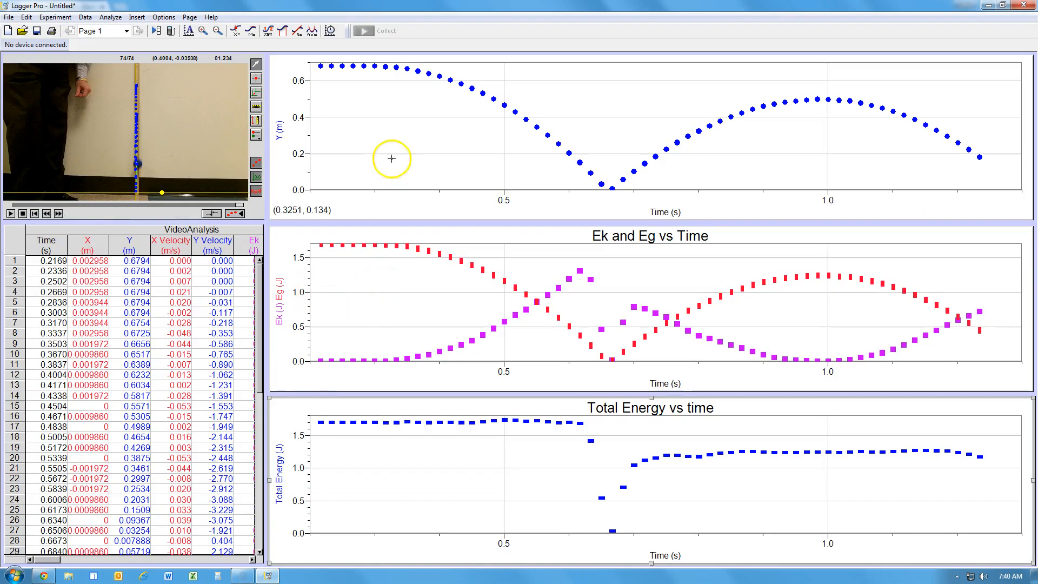
pyautogui.click(382, 339)
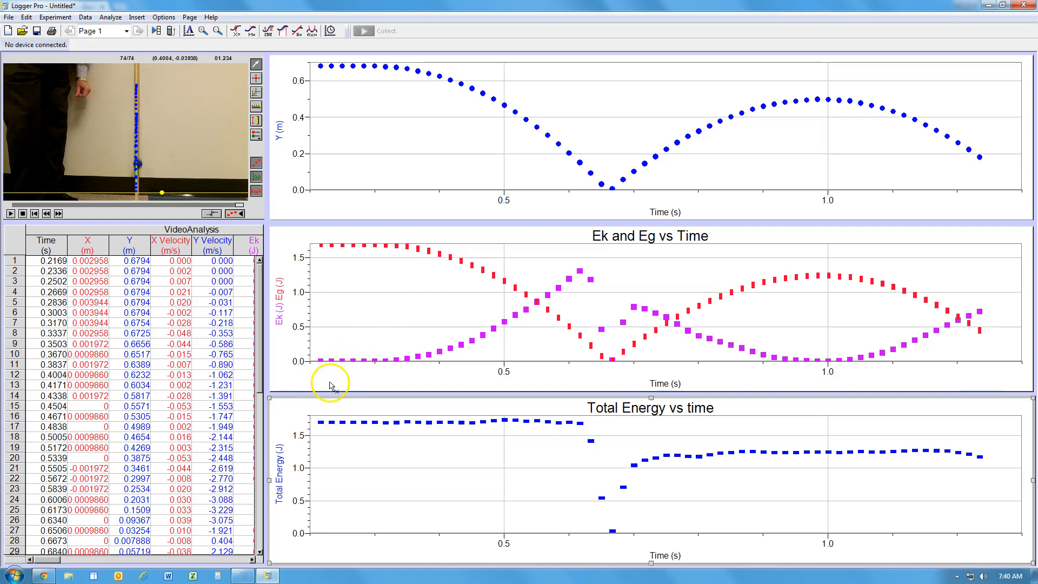